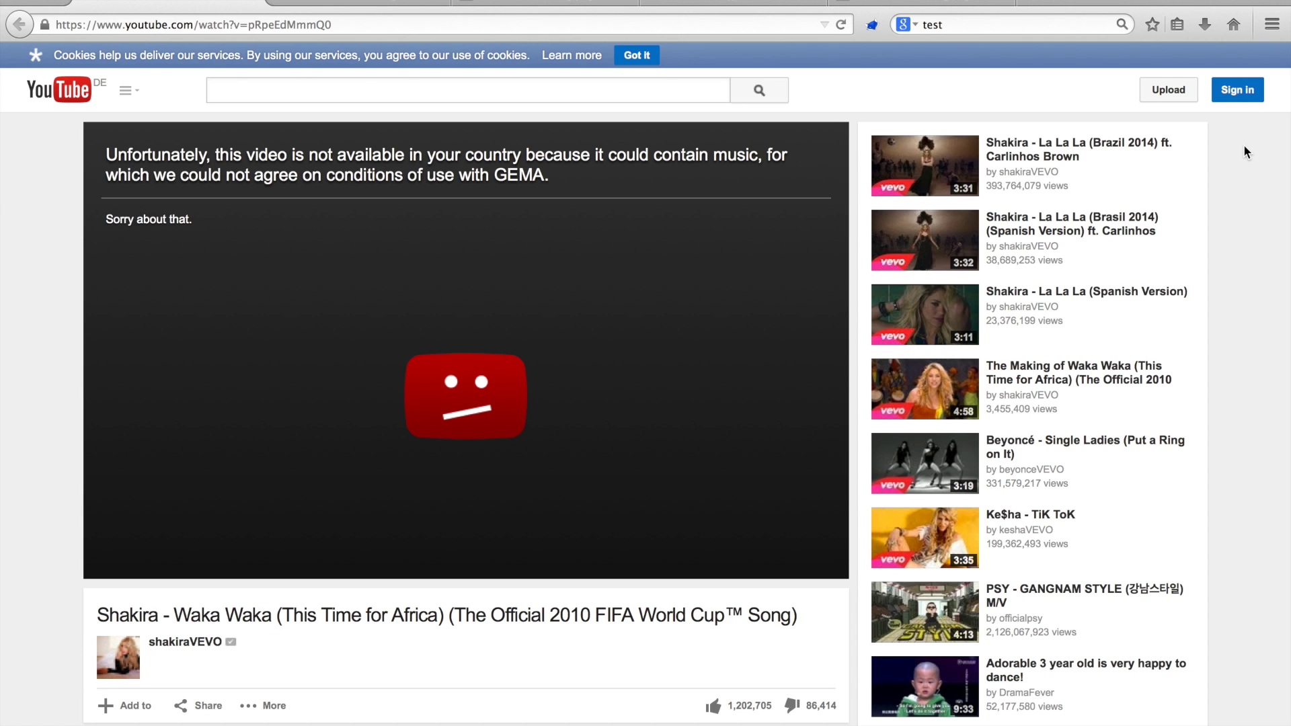
Step: Cycle between the blocked YouTube and withheld Twitter tabs, ending on the SoundCloud connection-reset tab
key("ctrl+Tab")
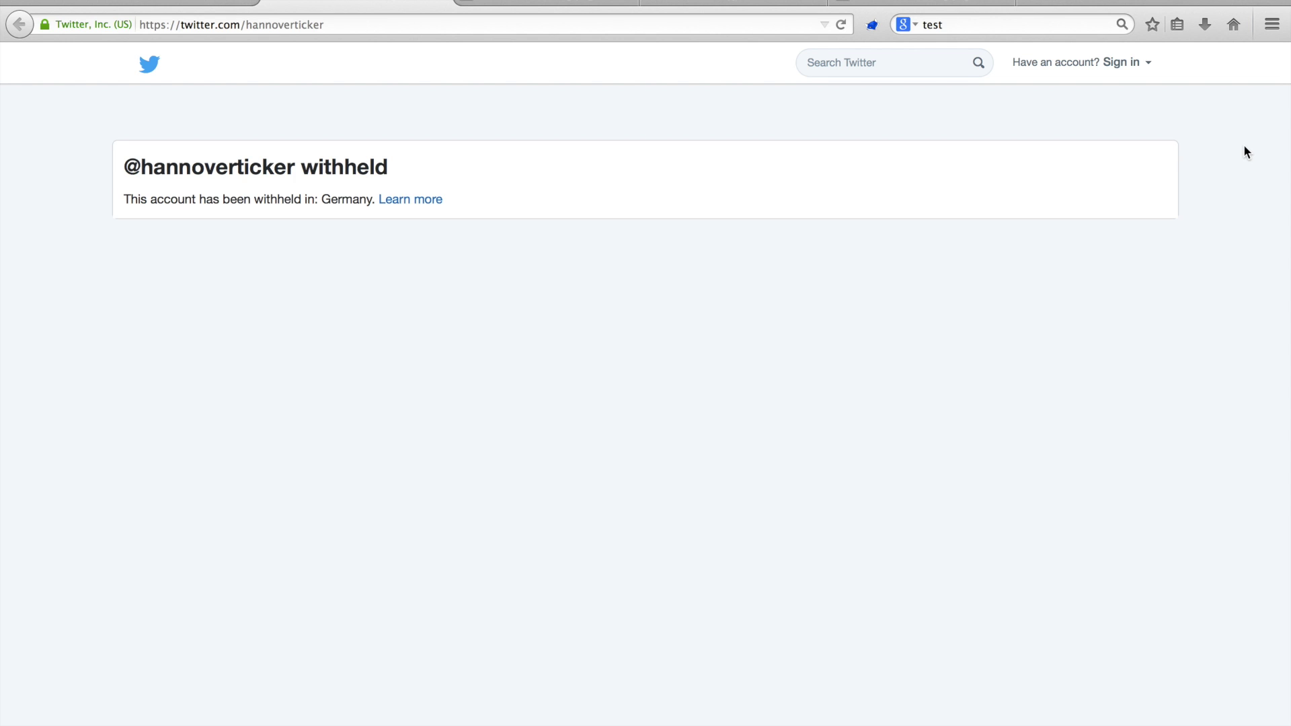
key("ctrl+shift+Tab")
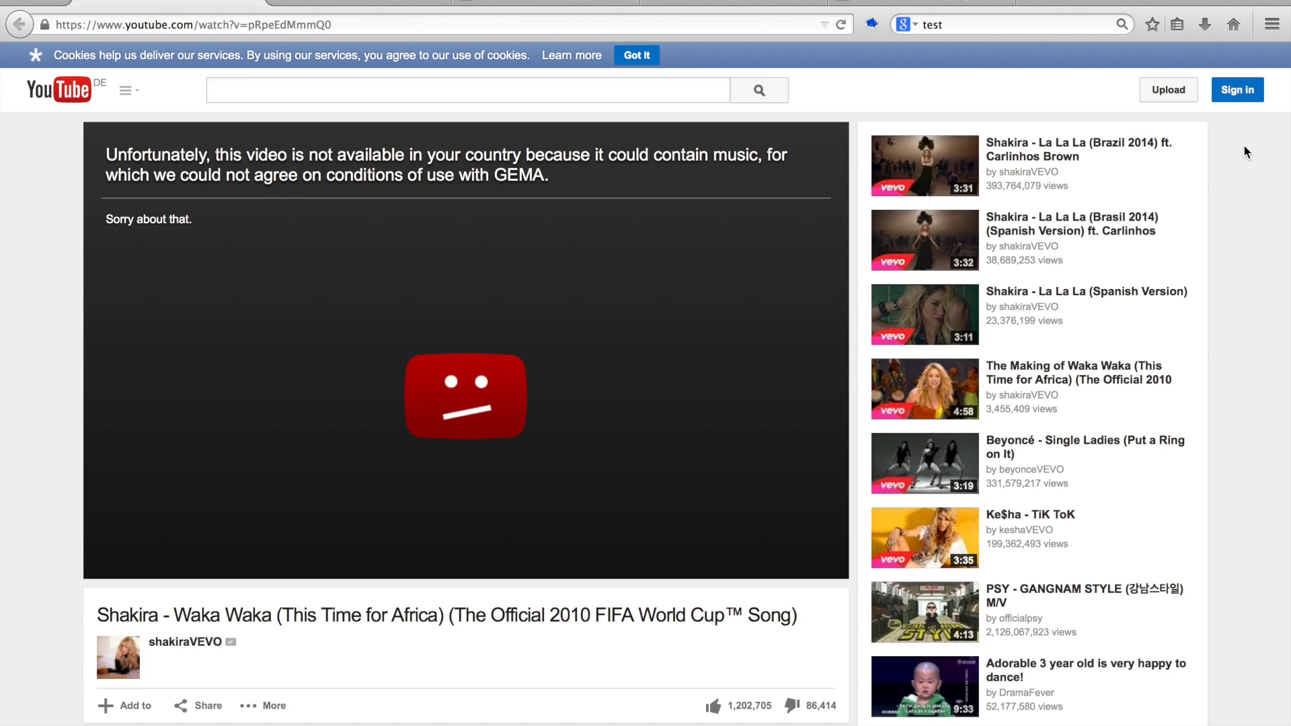
key("ctrl+Tab")
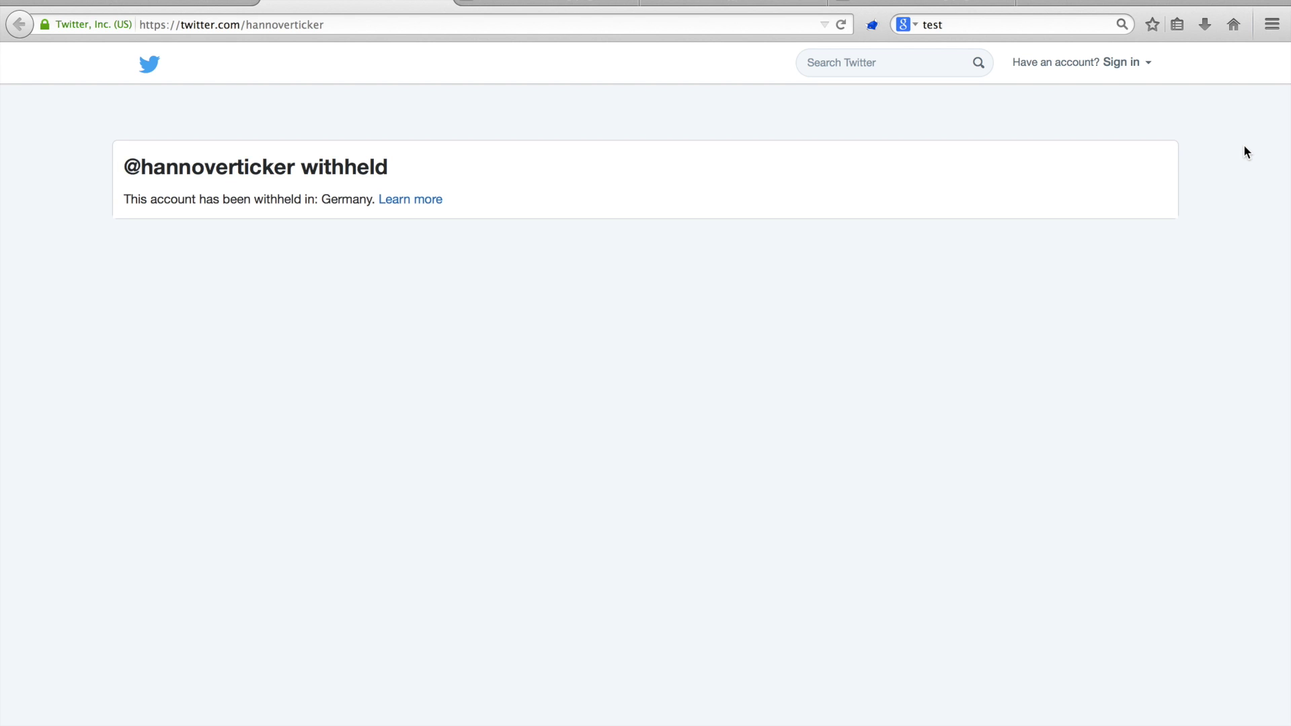
key("ctrl+Tab")
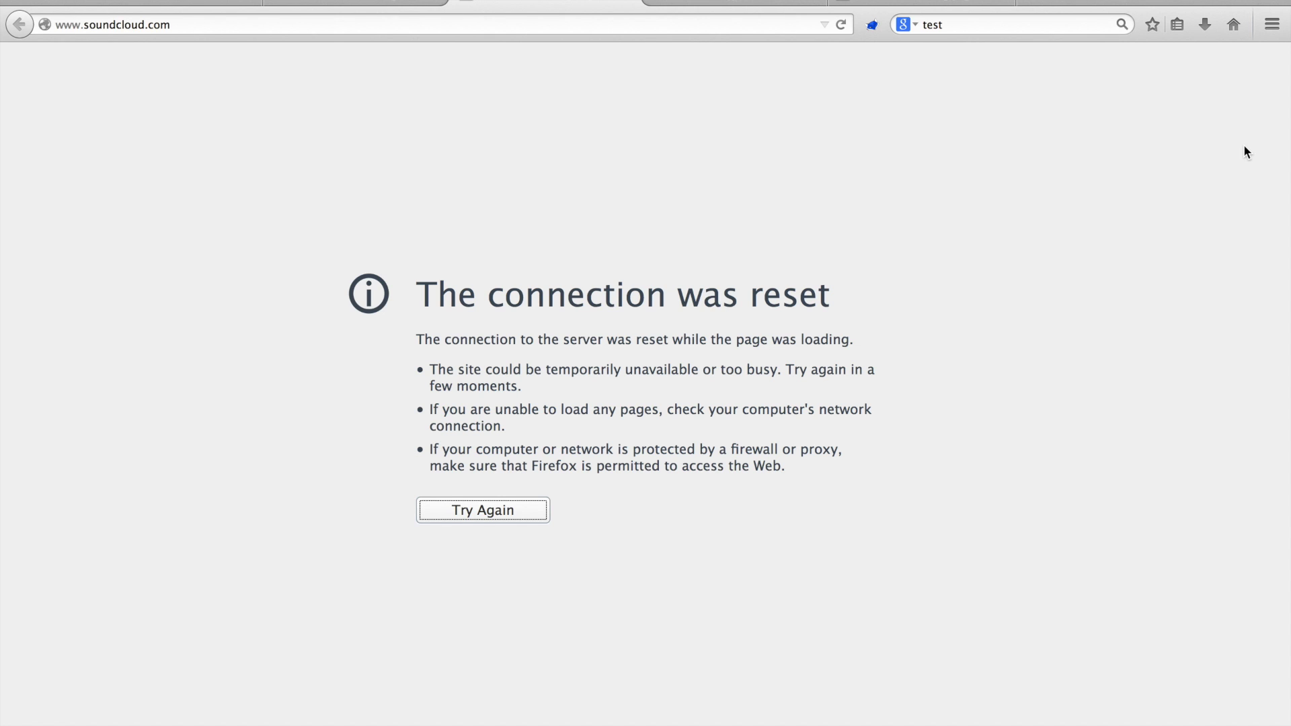
Step: Step through the peyvandha.ir and BBC Chinese tabs to reach the Censorship Explorer page
key("ctrl+Tab")
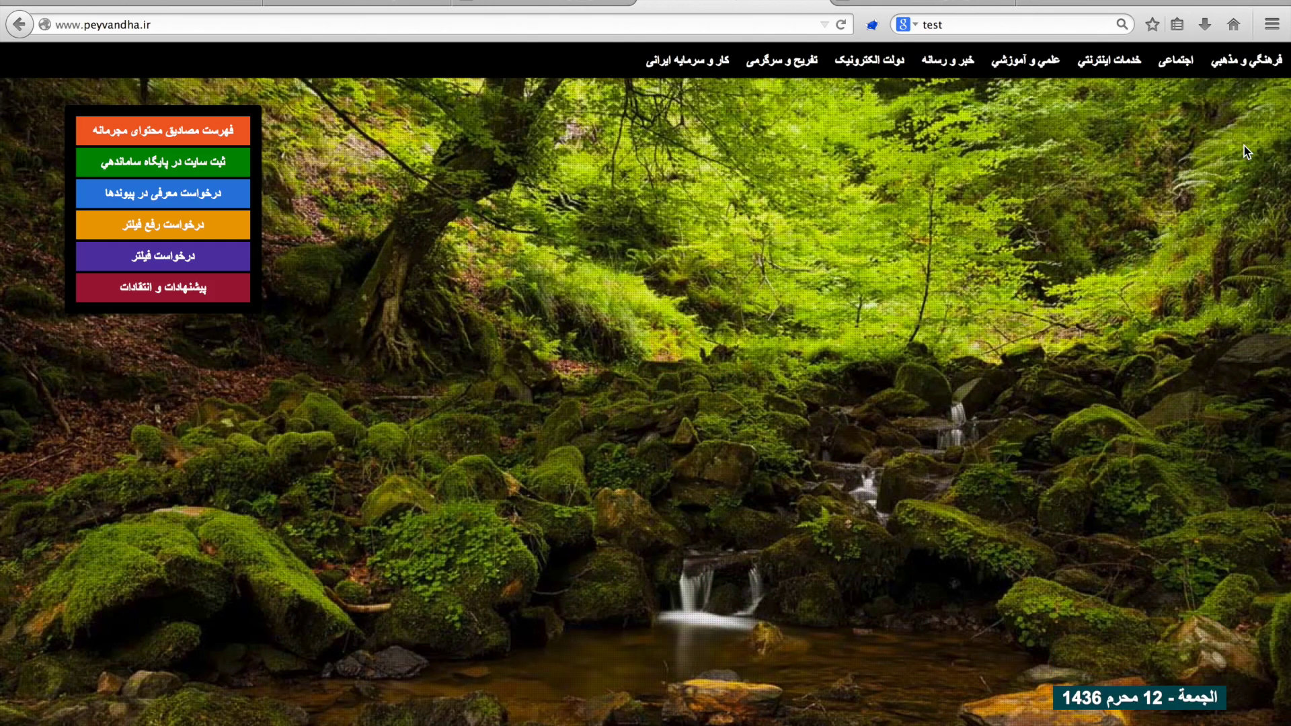
key("ctrl+Tab")
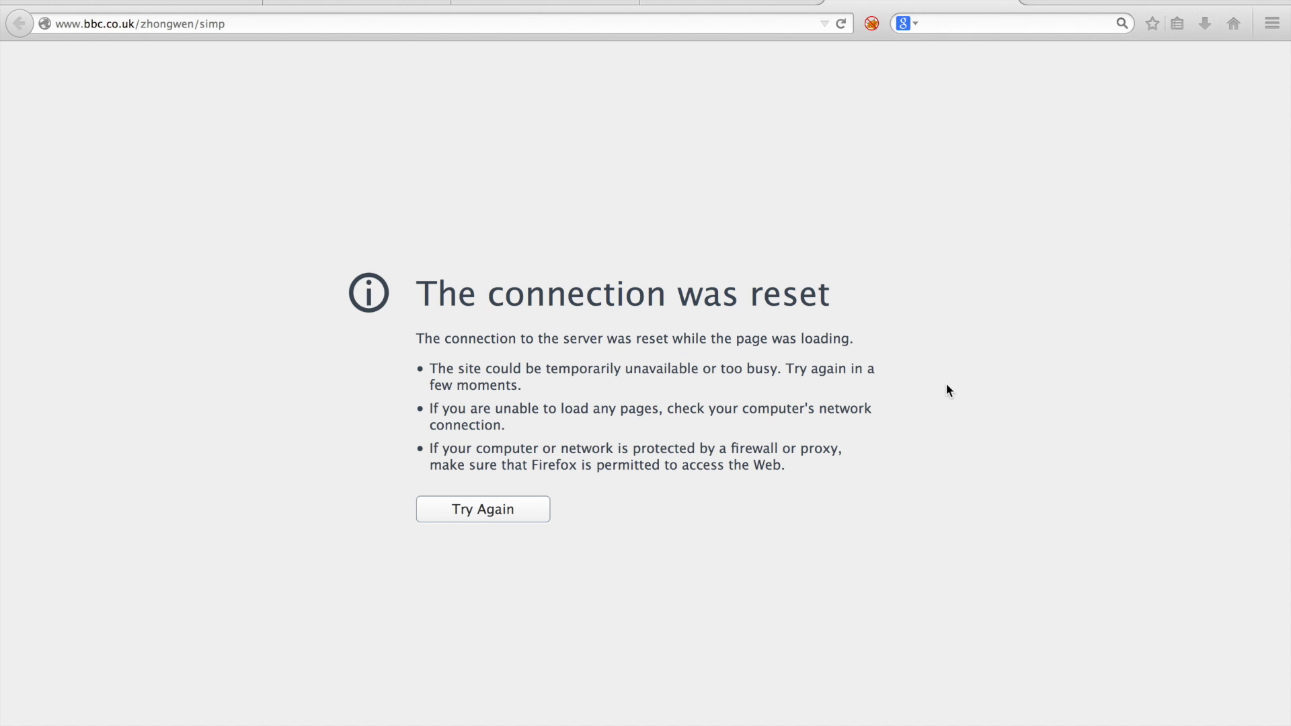
key("ctrl+t")
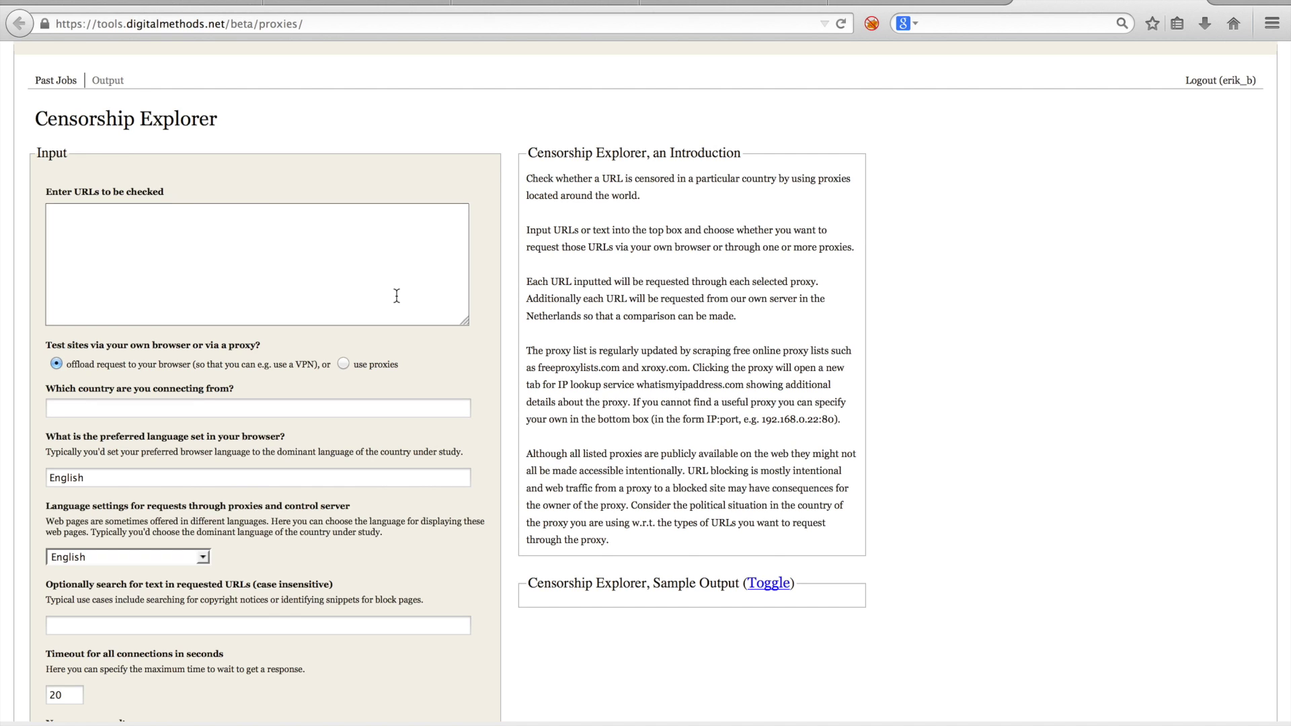
Step: Choose 'use proxies' so the country proxy list (Albania, Argentina…) appears
left_click(343, 364)
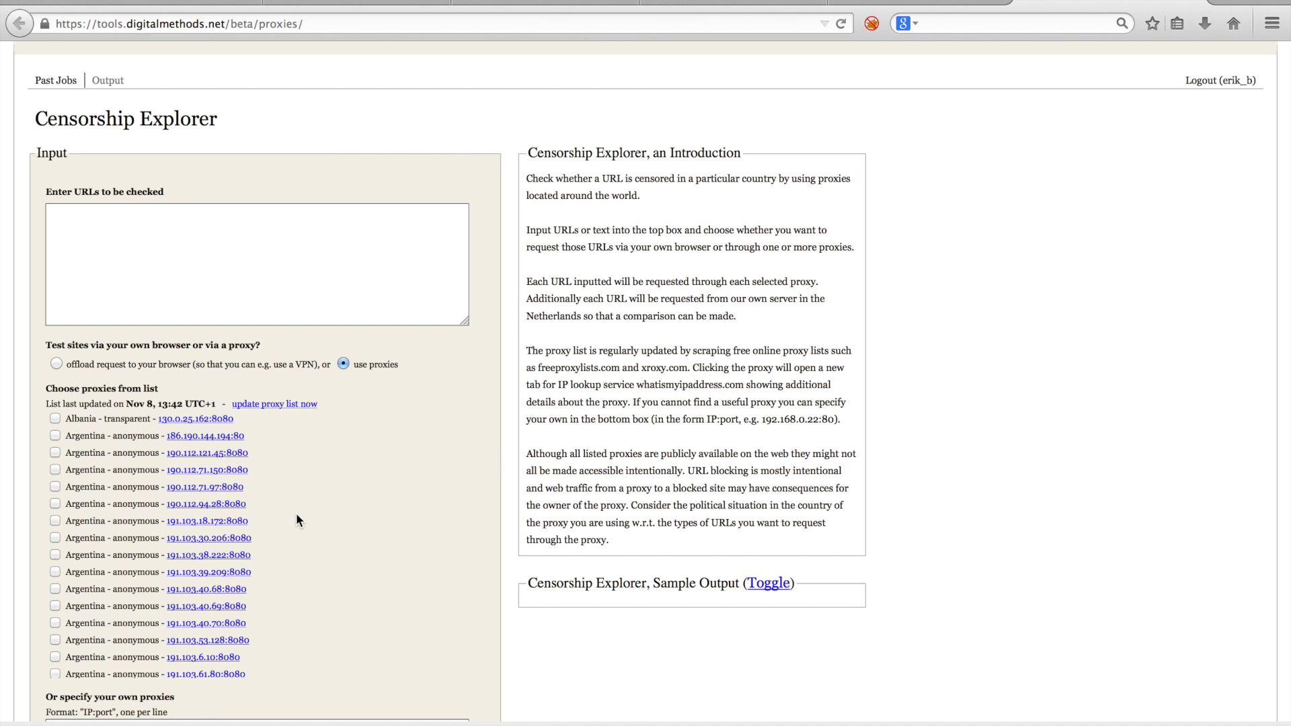
Step: Scroll through the proxy checklist and try the option to enter your own proxy addresses
scroll(296, 519, "down", 10)
scroll(297, 519, "down", 15)
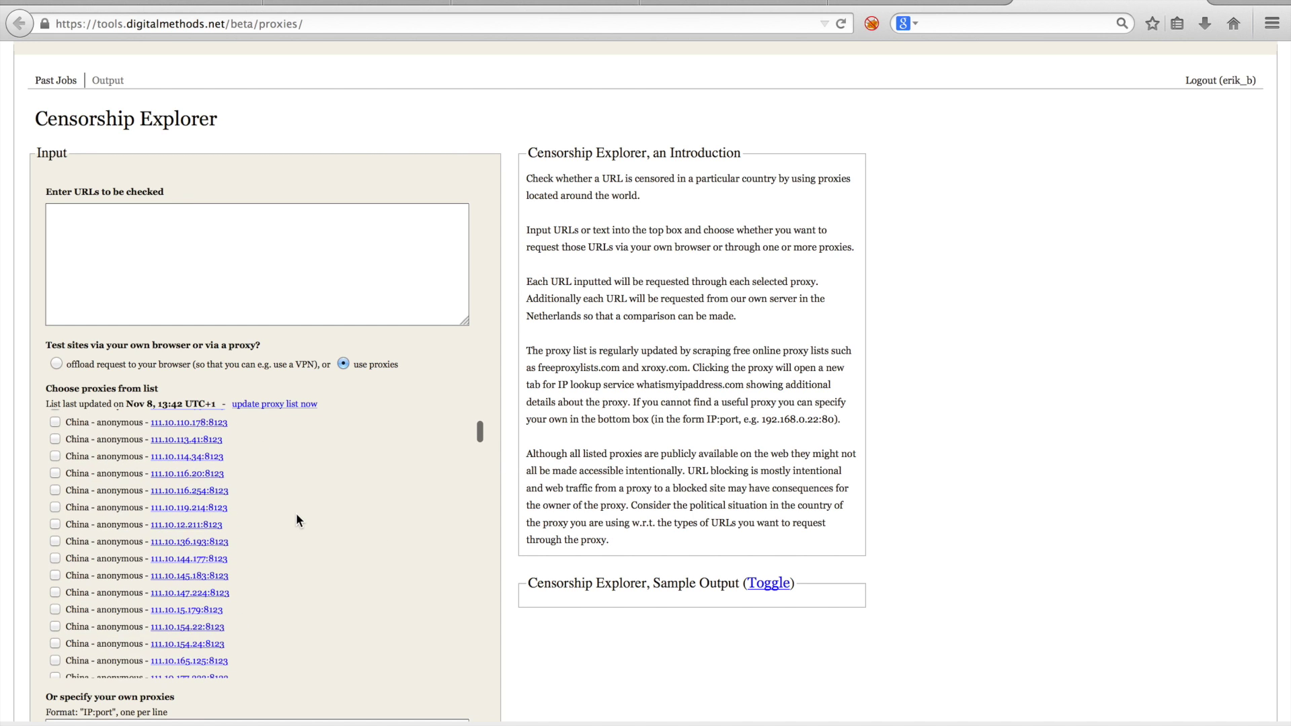
scroll(296, 519, "down", 4)
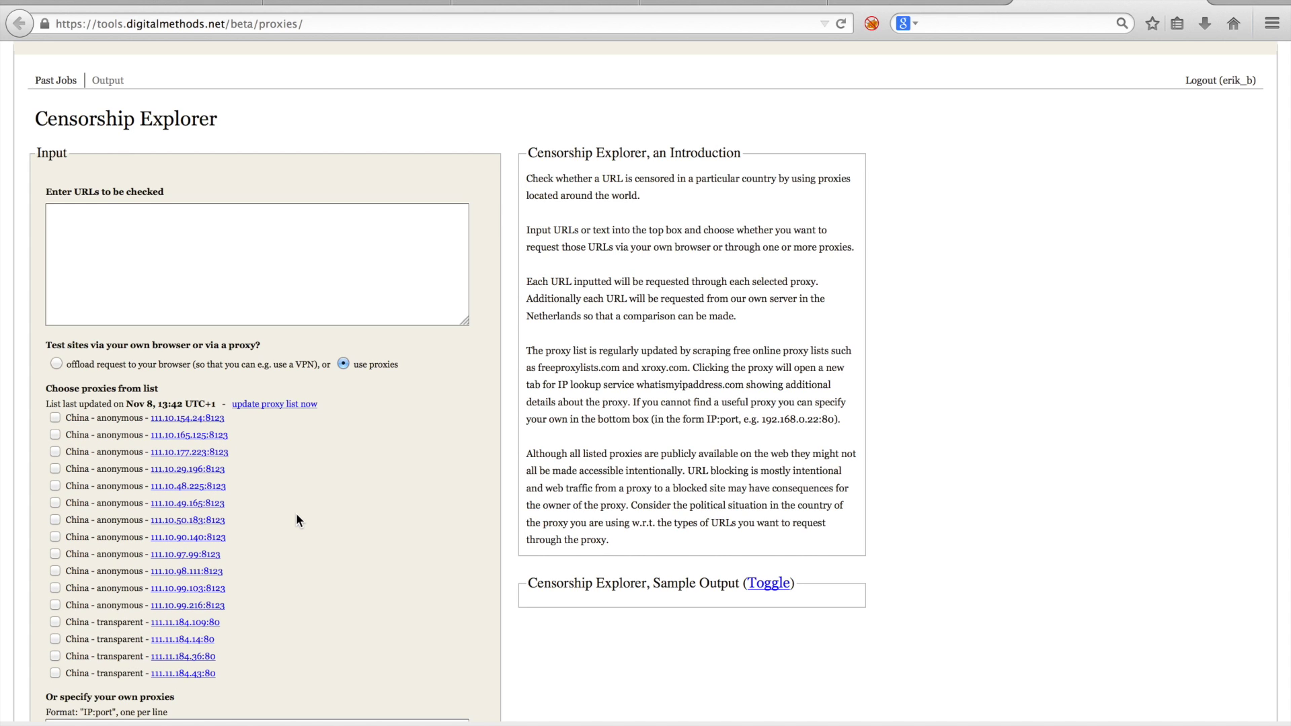
scroll(297, 516, "down", 10)
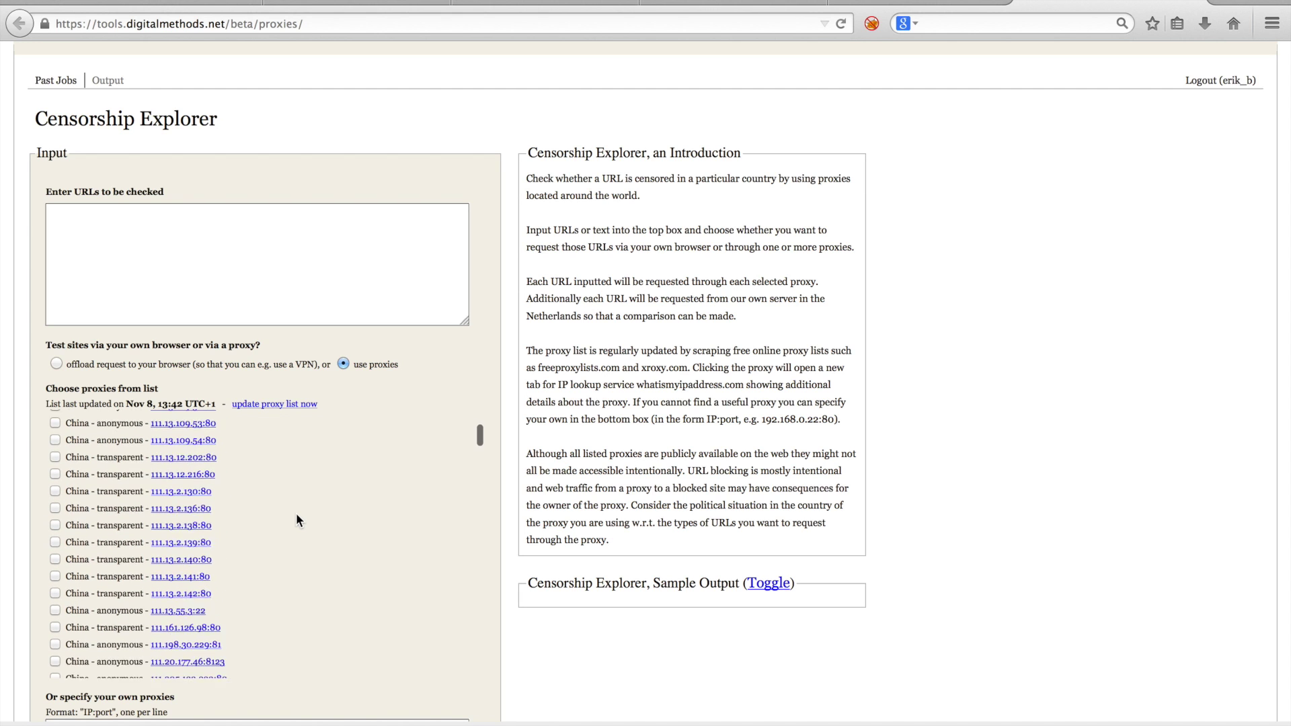
scroll(296, 519, "down", 15)
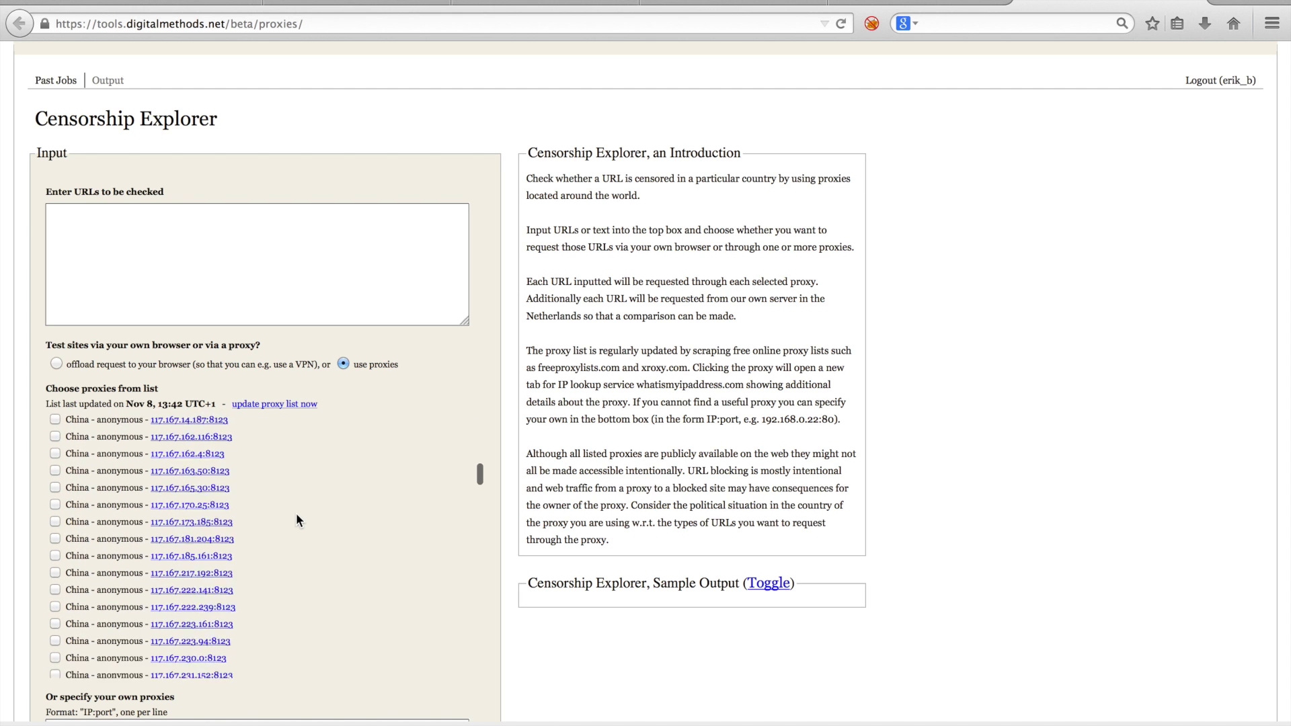
scroll(297, 518, "down", 15)
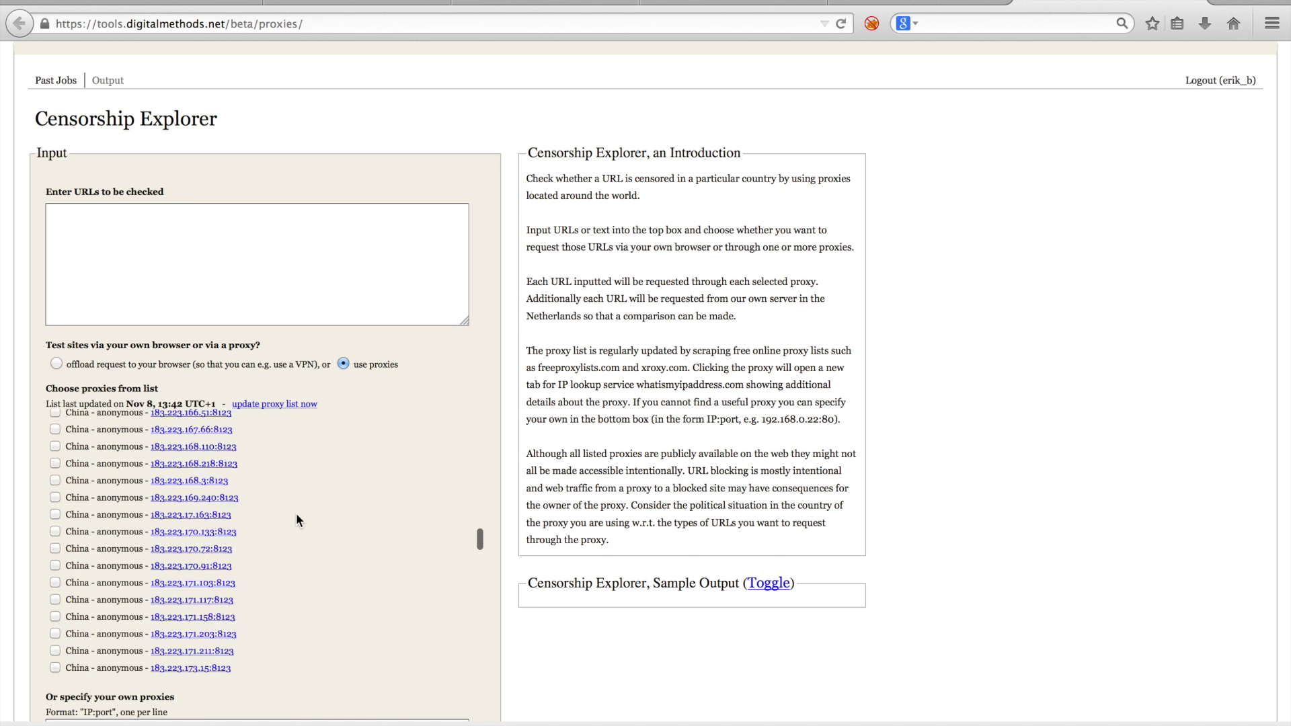
scroll(297, 516, "down", 10)
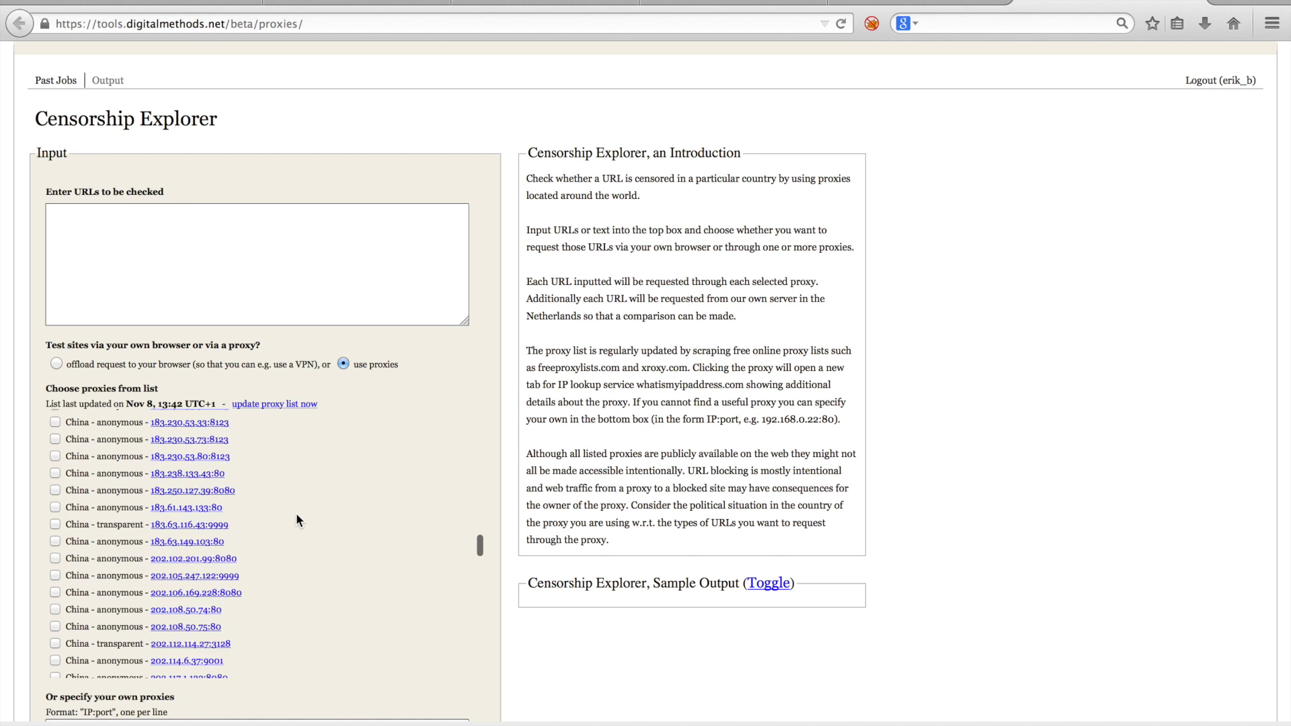
scroll(296, 513, "down", 10)
scroll(611, 457, "down", 6)
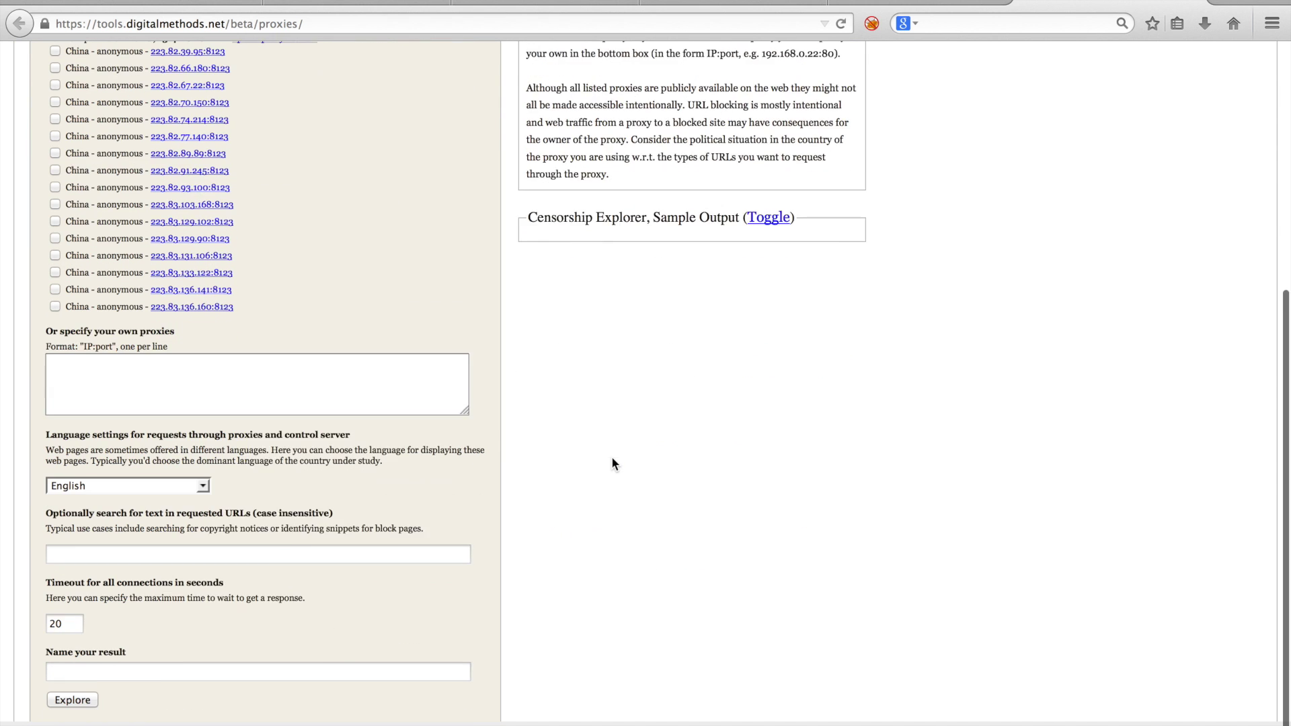
left_click(370, 386)
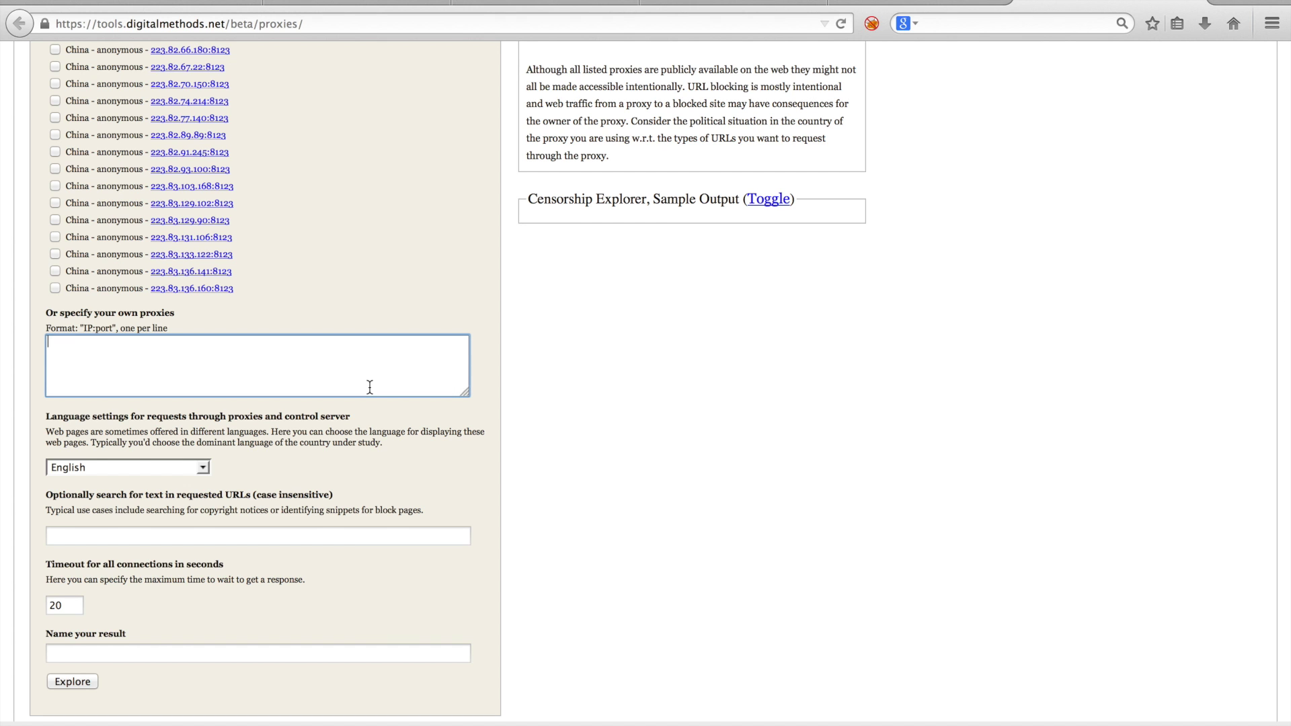
Step: Switch the test back to offloading requests to your own browser
scroll(526, 386, "up", 6)
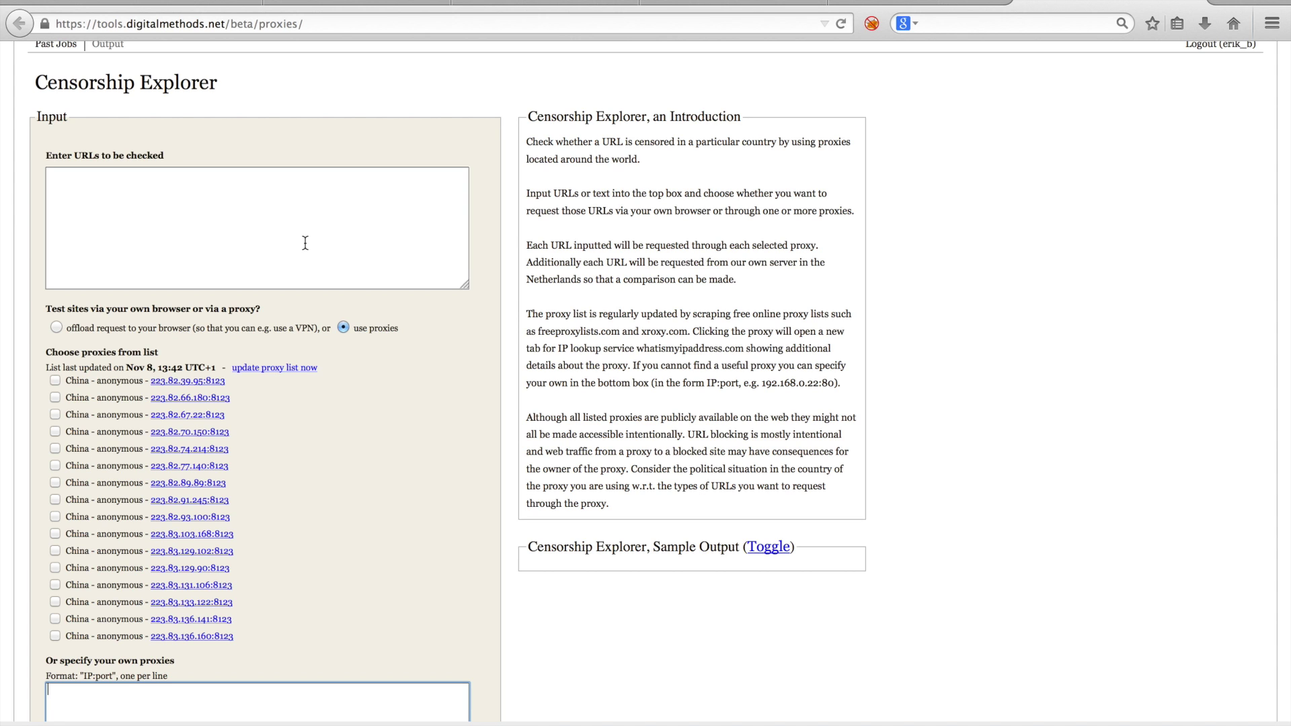
scroll(507, 258, "up", 1)
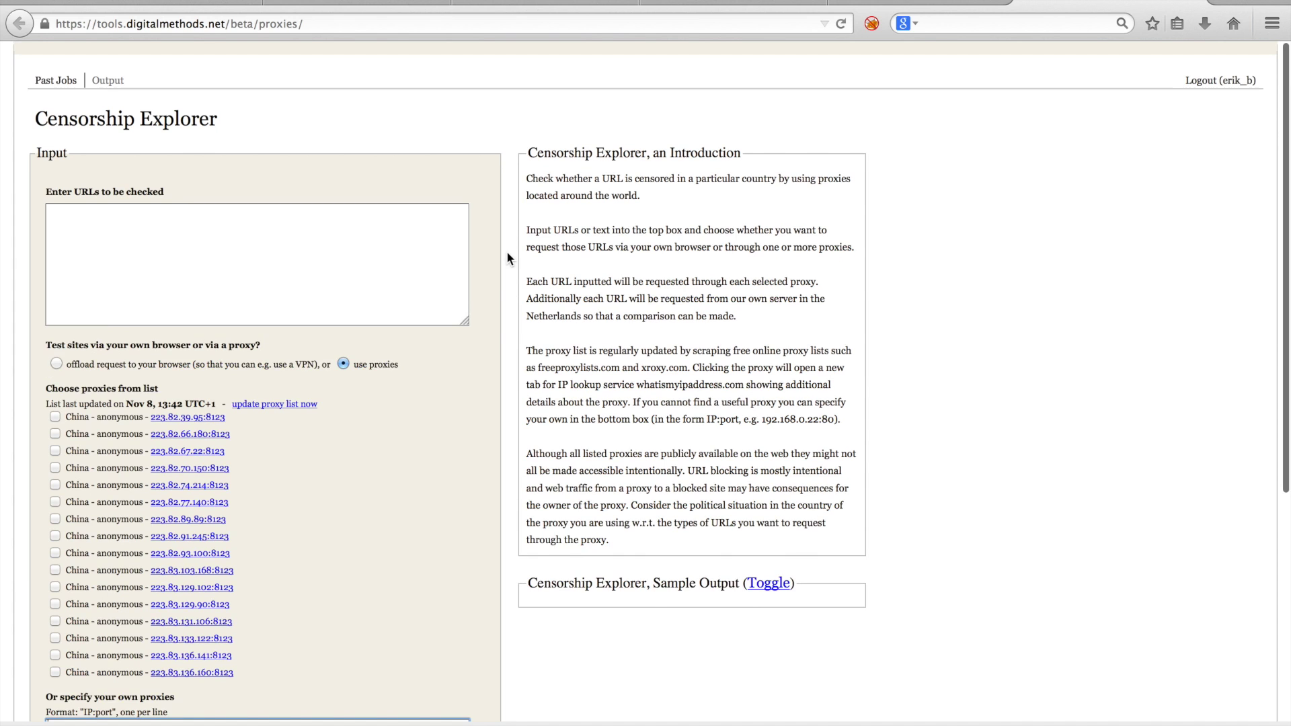
left_click(54, 363)
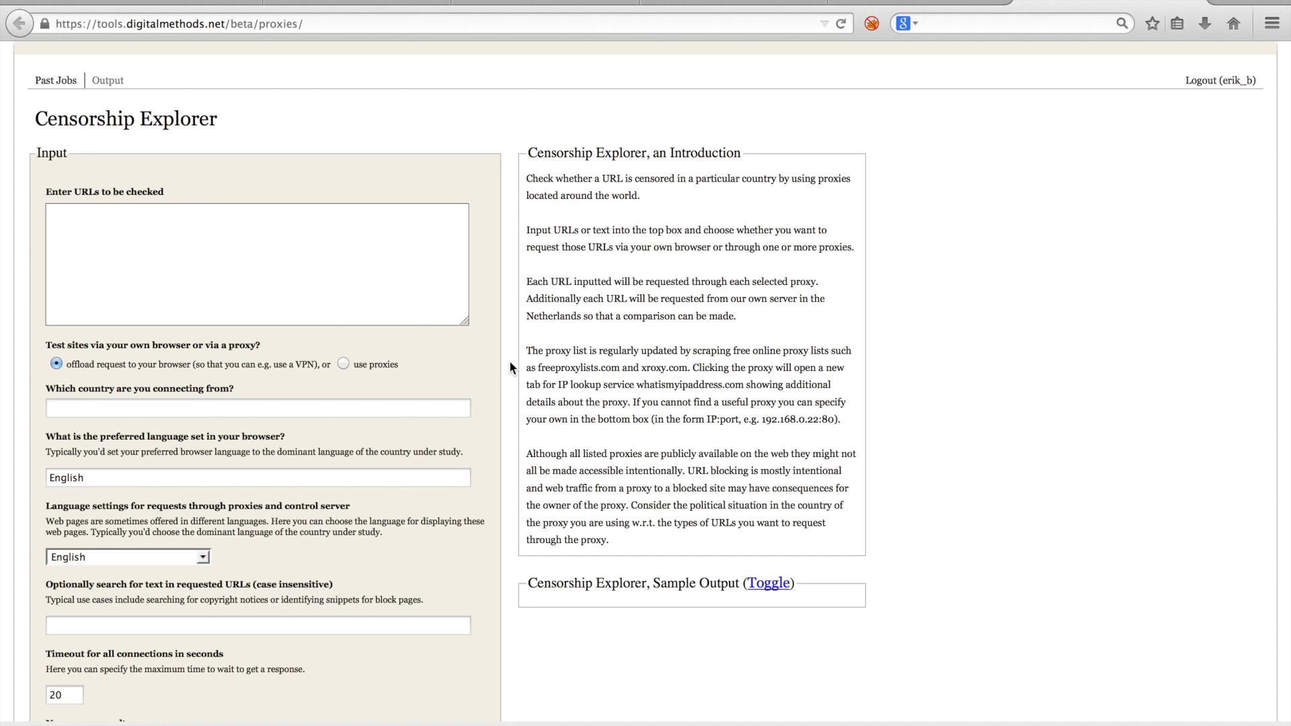
Step: Switch to Astrill VPN and turn it on through the Germany 2 server
key("super+Tab")
left_click(1083, 379)
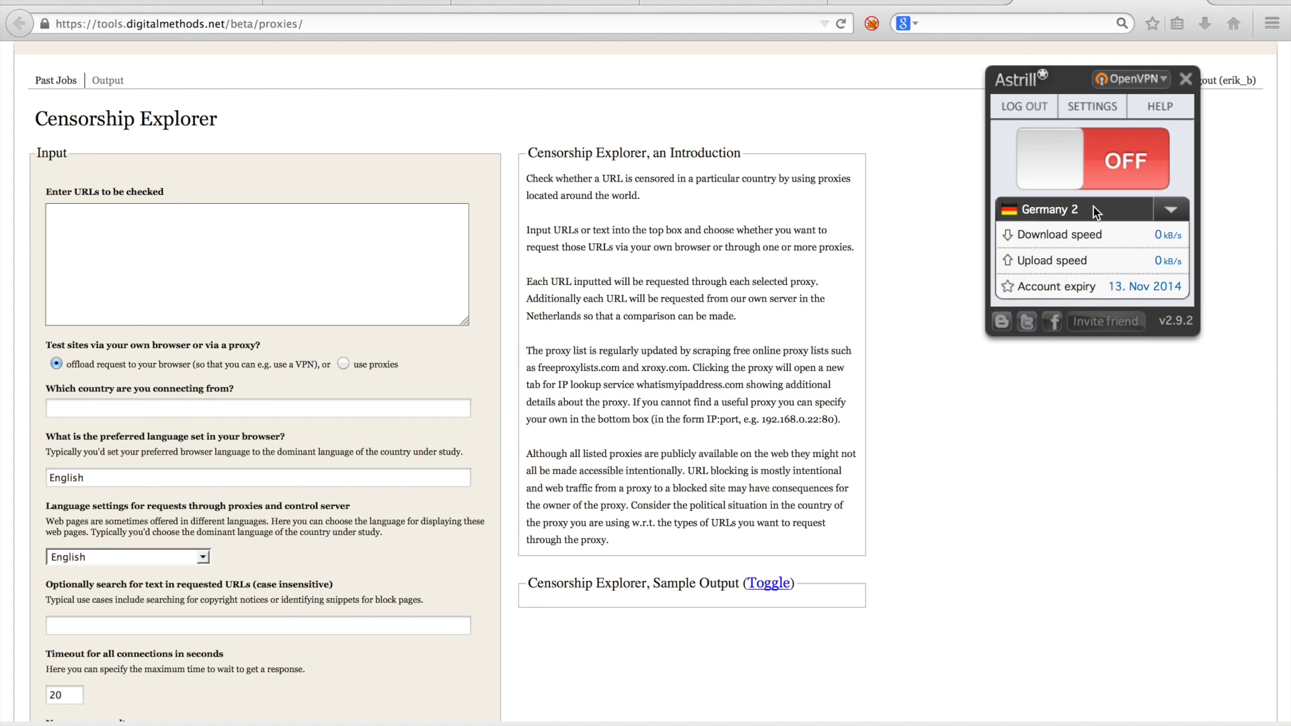
left_click(1098, 172)
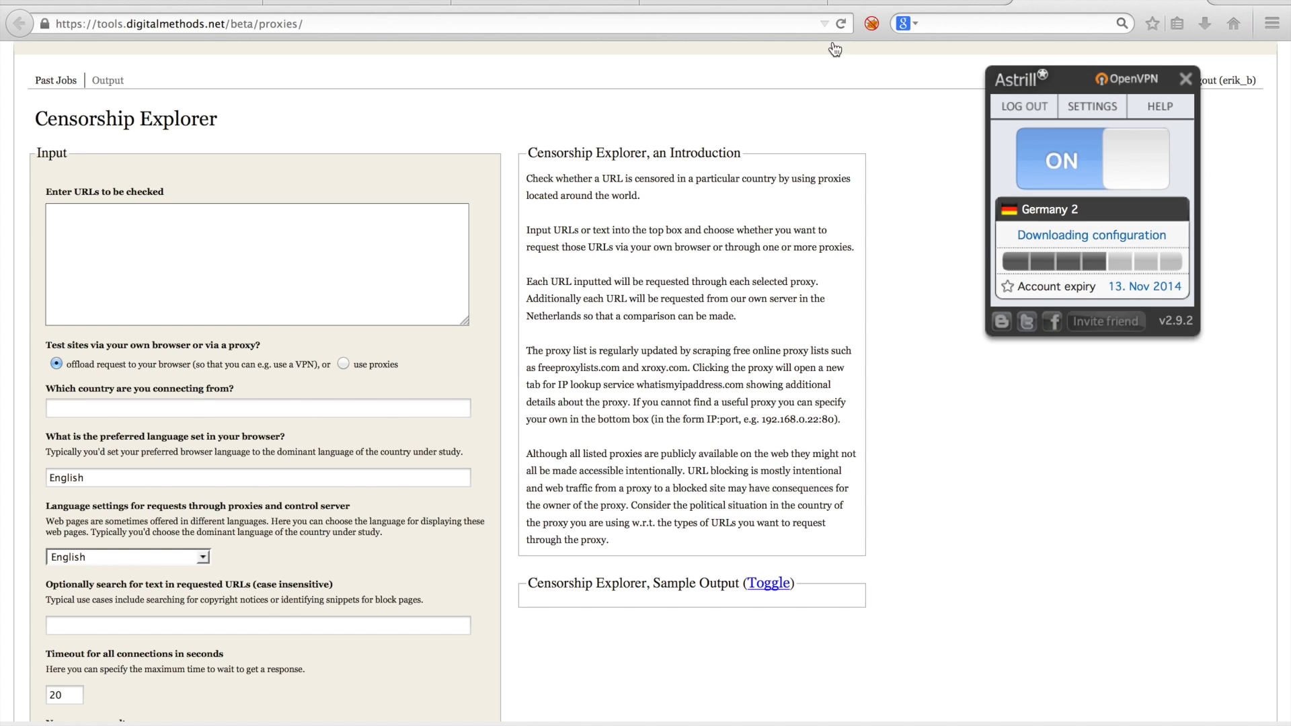
key("ctrl+Tab")
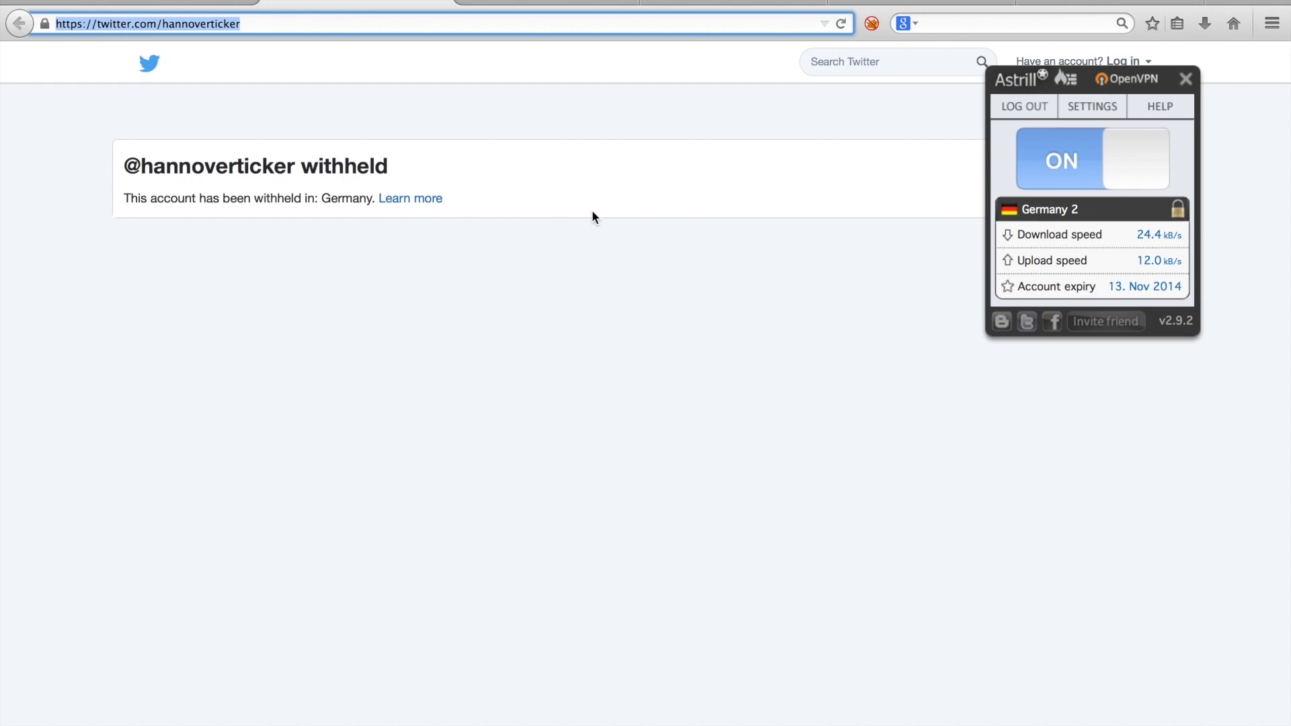
key("super+r")
left_click(67, 1)
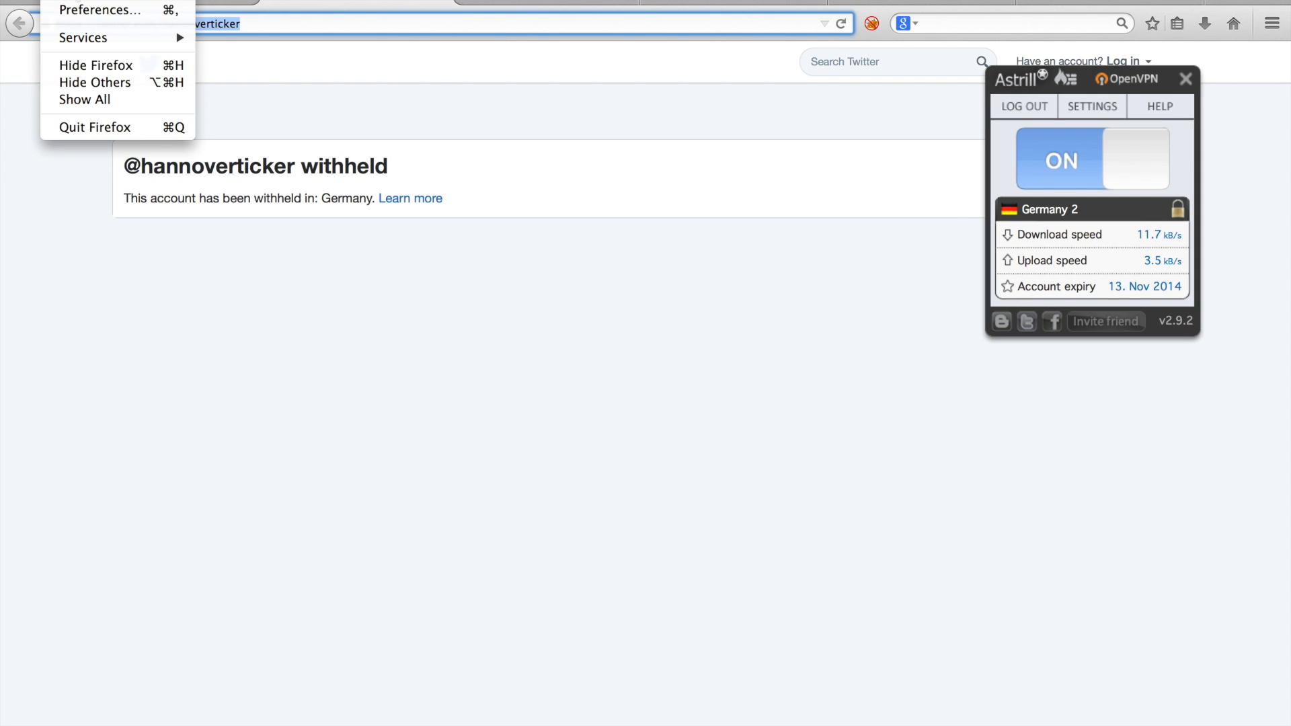
Step: Add German [de] as the first preferred page language in Firefox's Content preferences, then close preferences
left_click(82, 10)
left_click(483, 235)
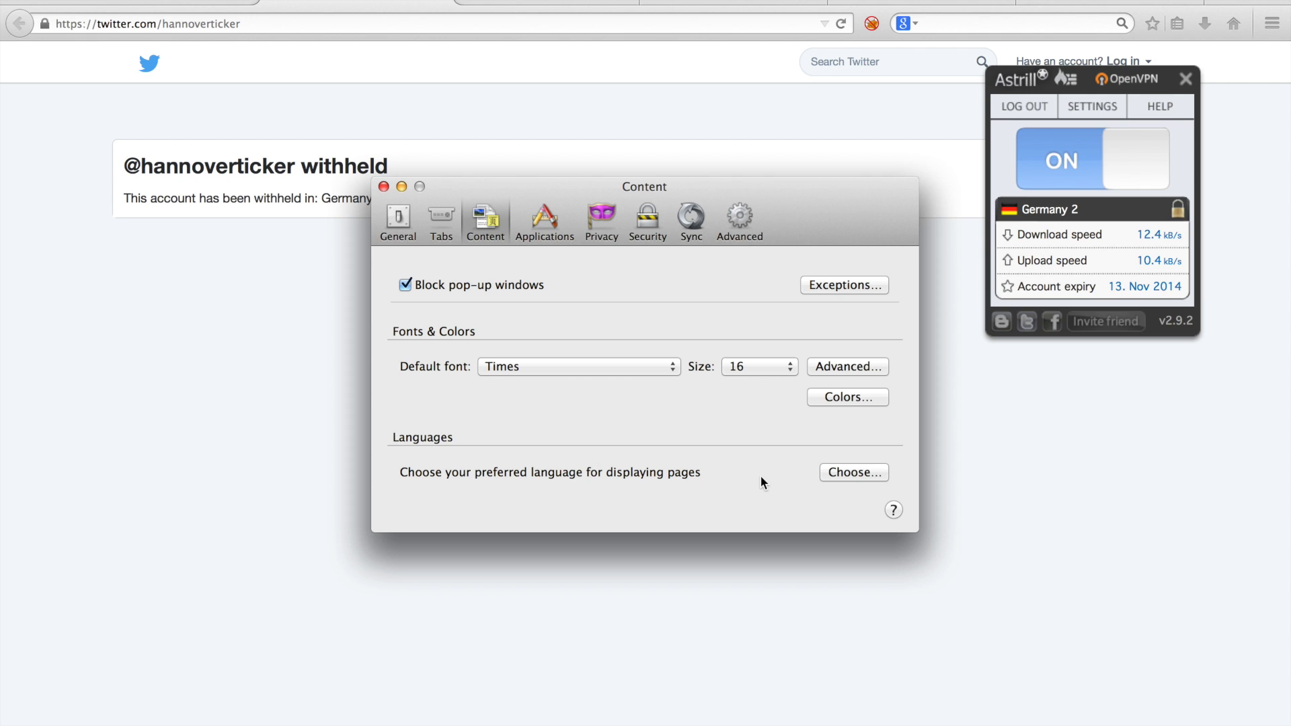
left_click(869, 471)
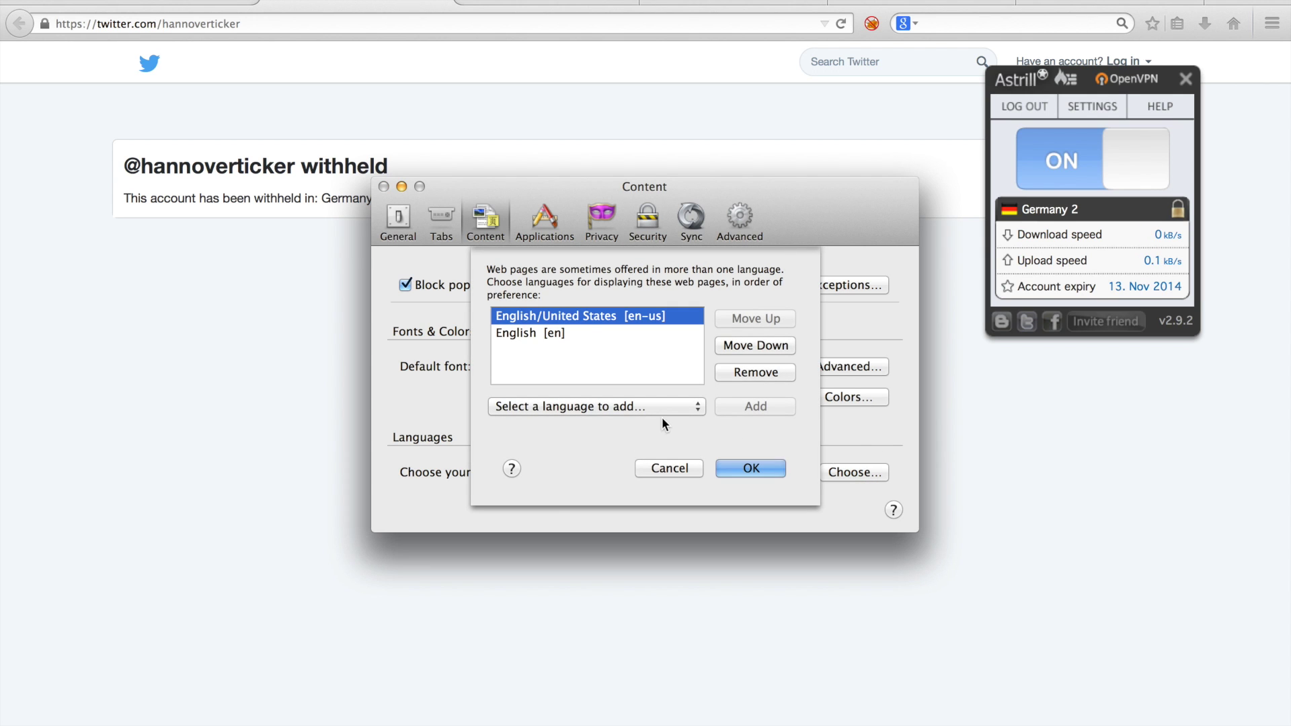
left_click(656, 405)
scroll(607, 258, "down", 20)
scroll(607, 258, "up", 5)
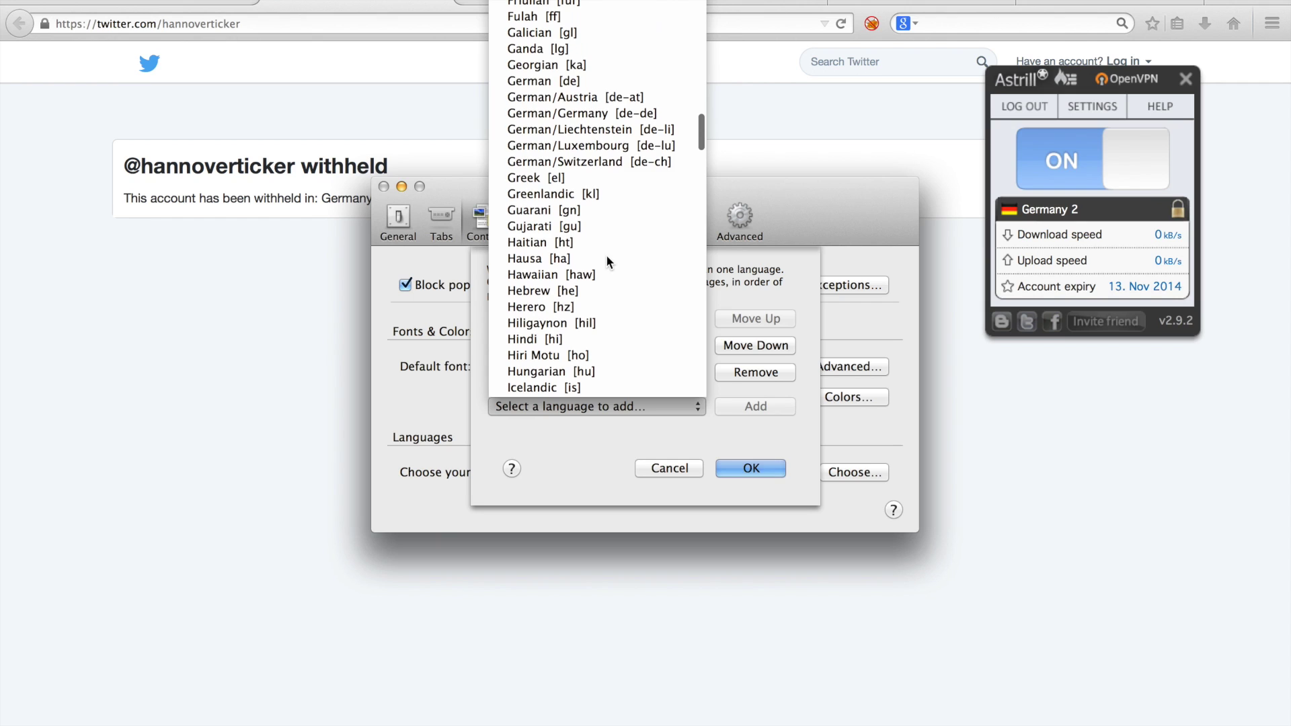
left_click(568, 81)
left_click(744, 406)
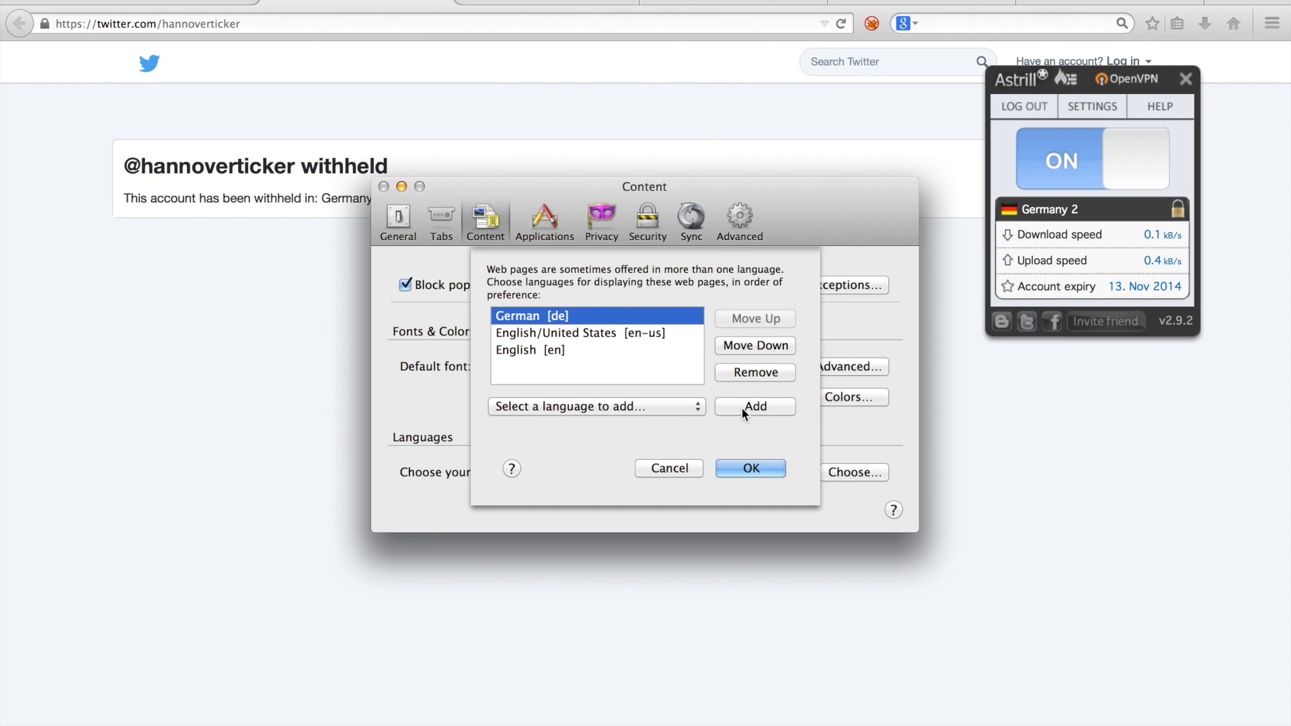
left_click(751, 469)
left_click(383, 187)
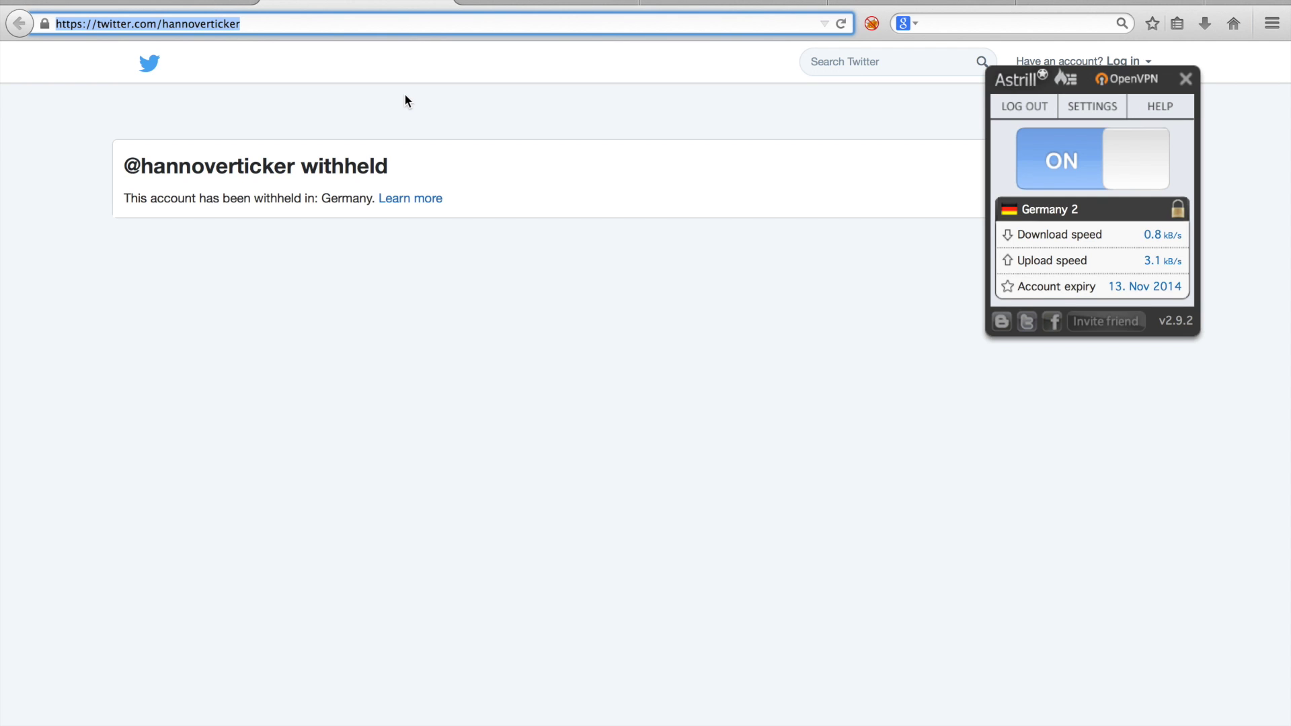
Step: Reload the Twitter page and the Waka Waka video, which stays blocked in Germany
key("Return")
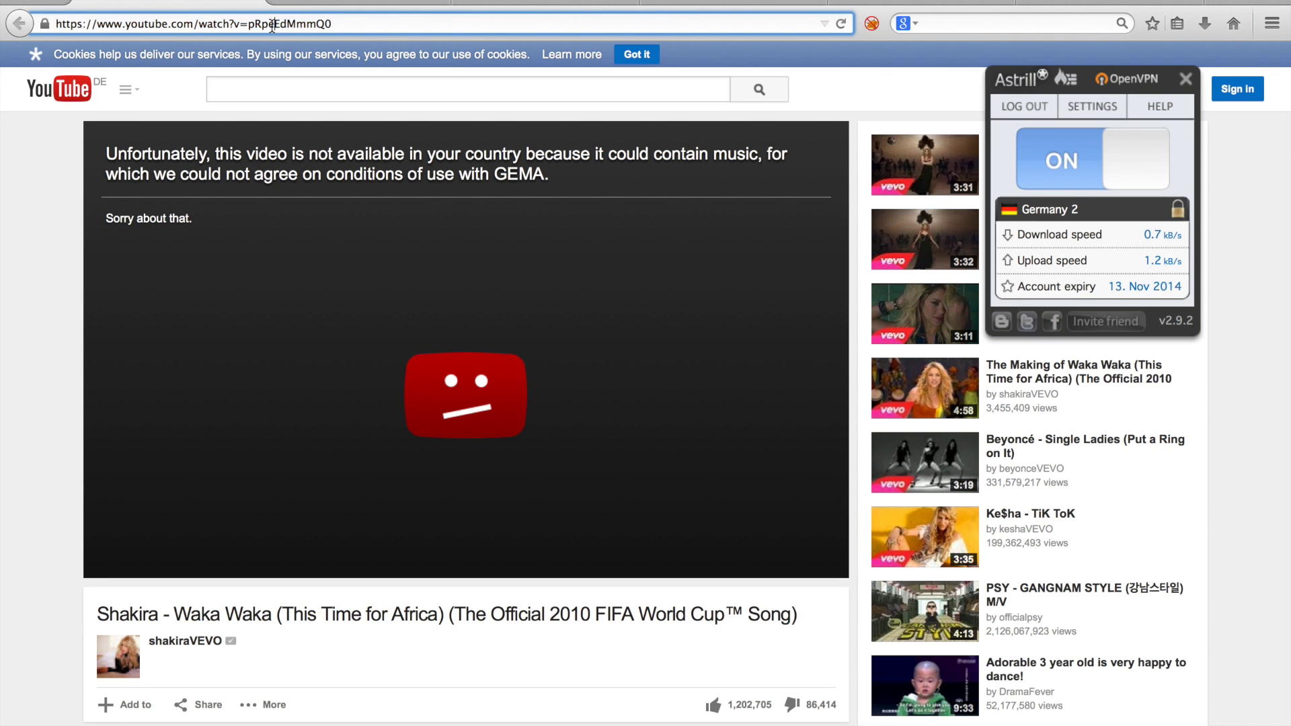
key("Return")
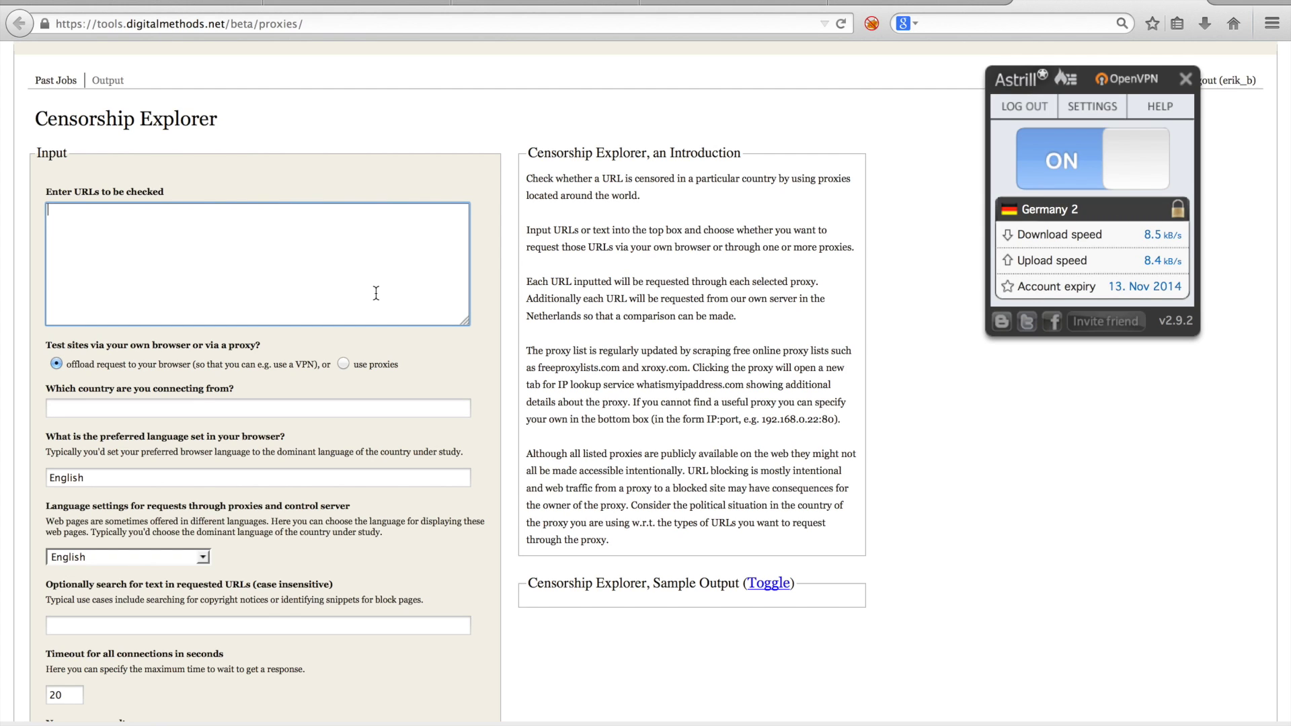
Step: Enter the hannoverticker and ANP14 URLs, country Germany, browser language German, request language German (Standard)
type("https://twitter.com/hannoverticker https://twitter.com/ANP14")
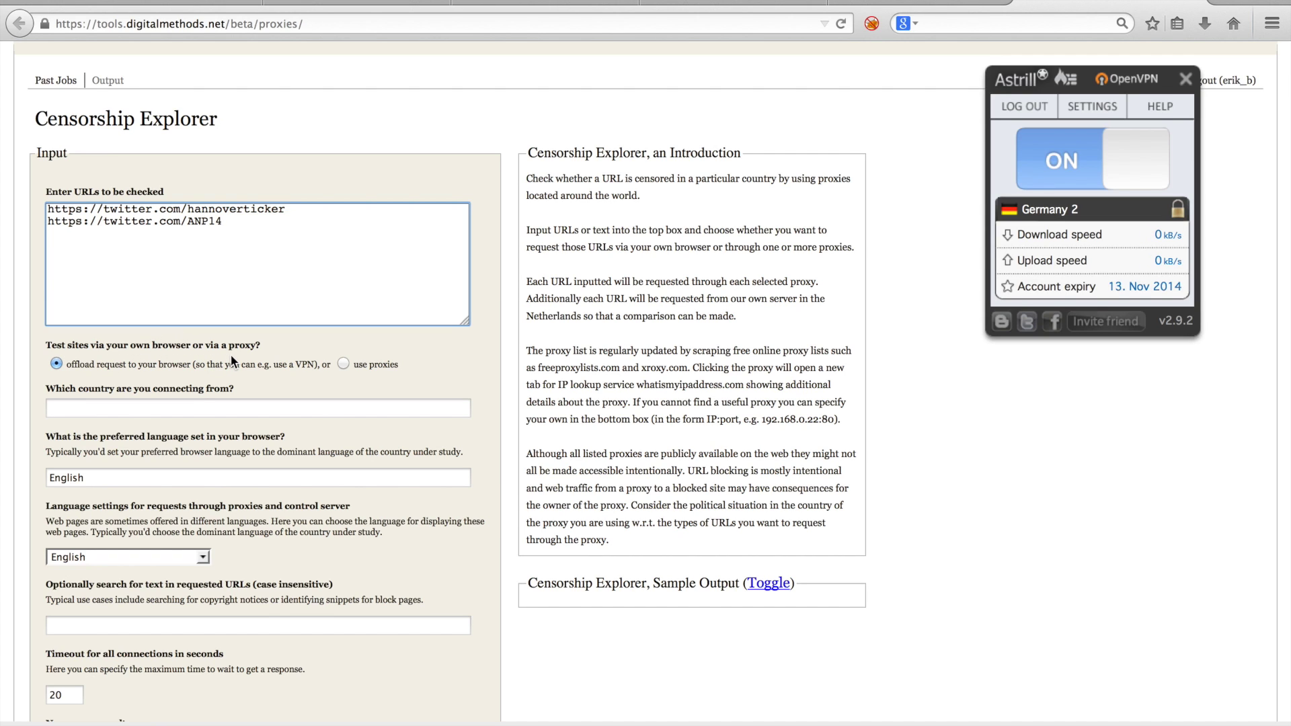
left_click(129, 402)
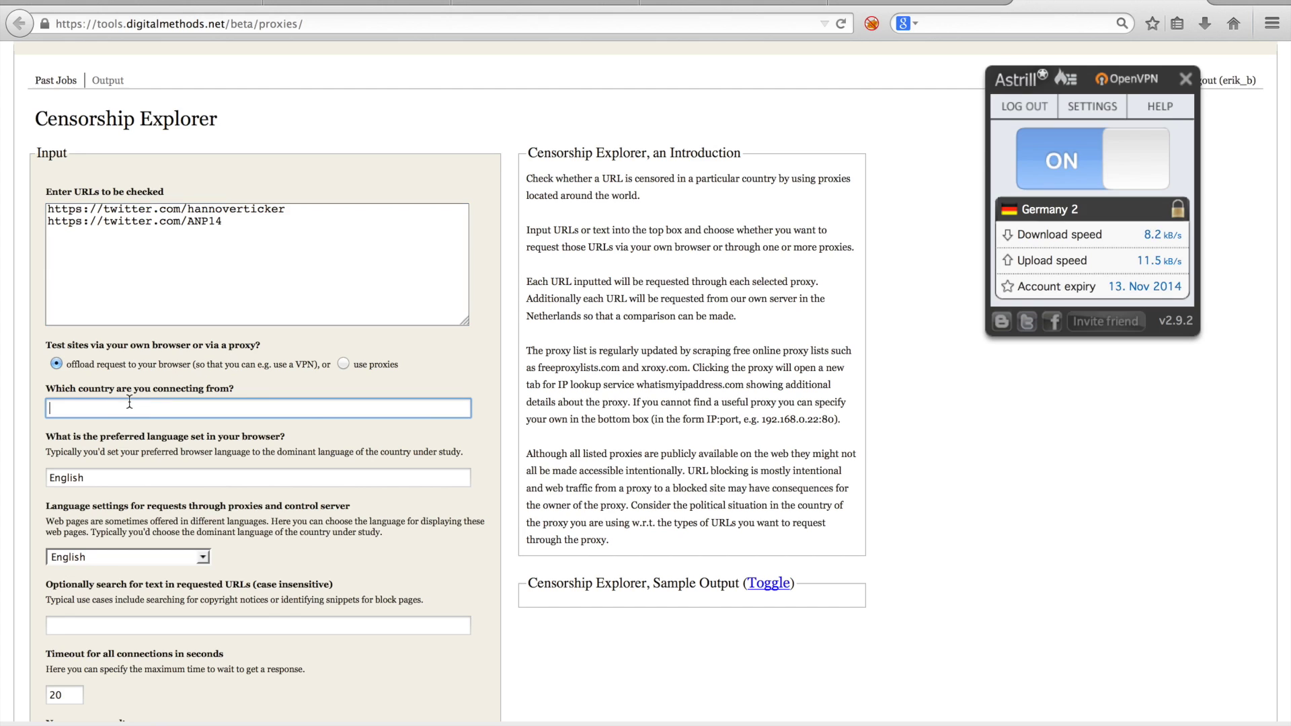
type("Germany")
key("Tab")
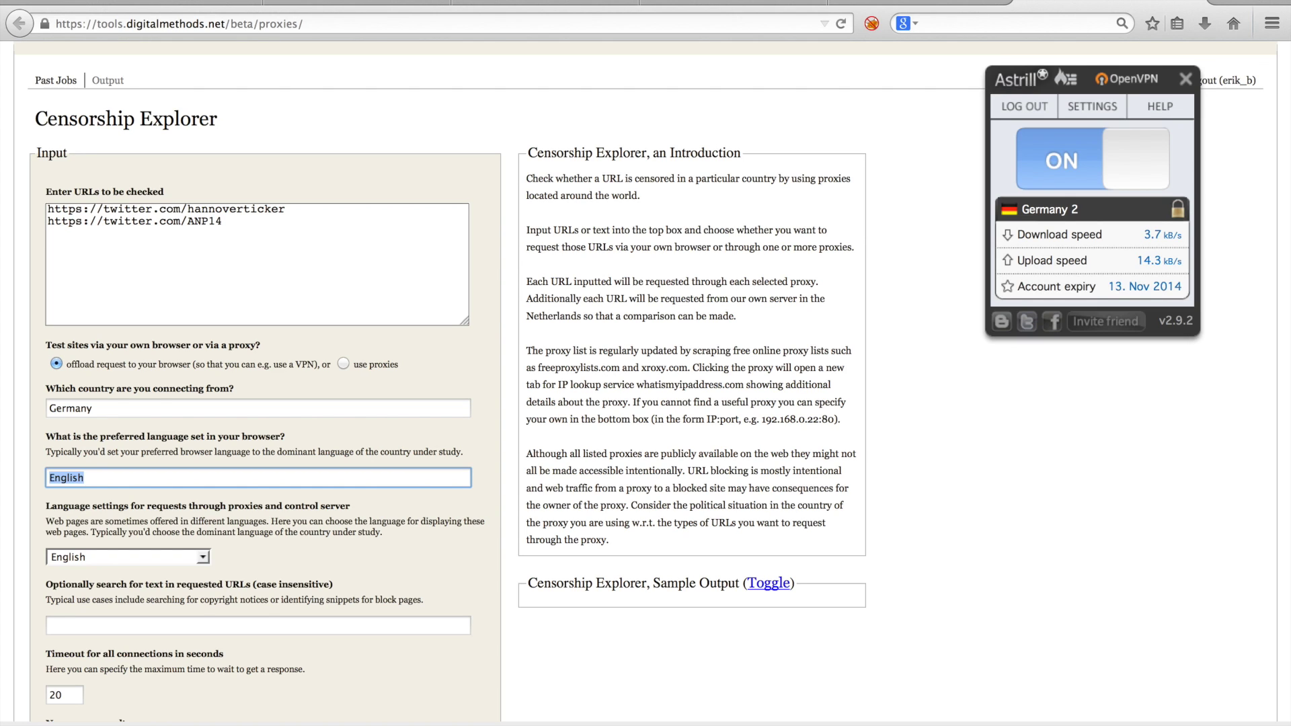
type("German")
left_click(104, 555)
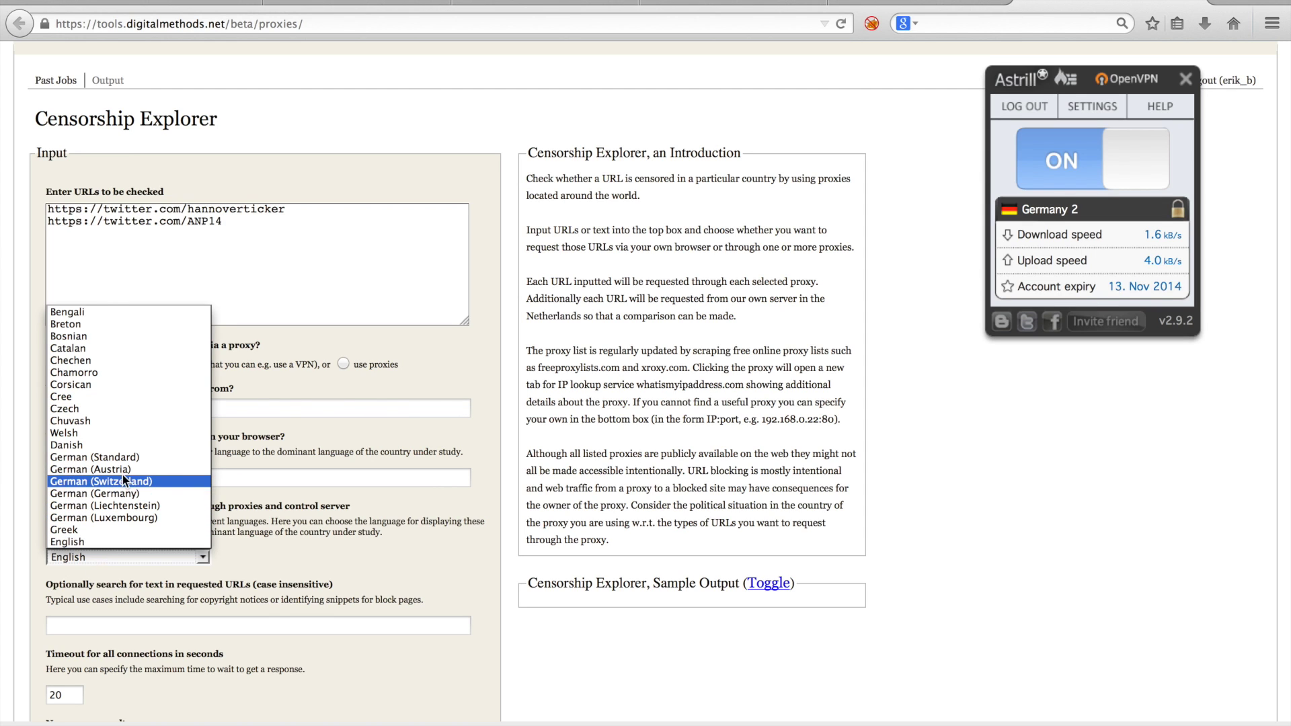
left_click(113, 457)
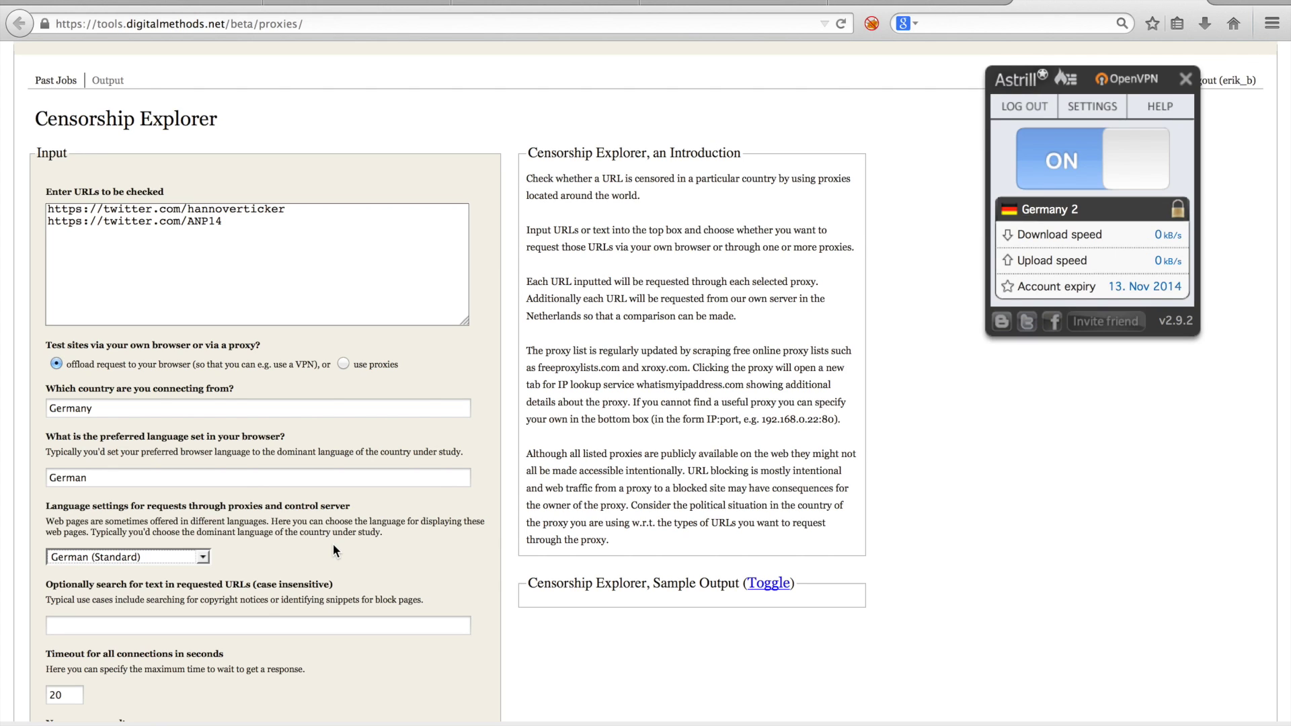
left_click(197, 624)
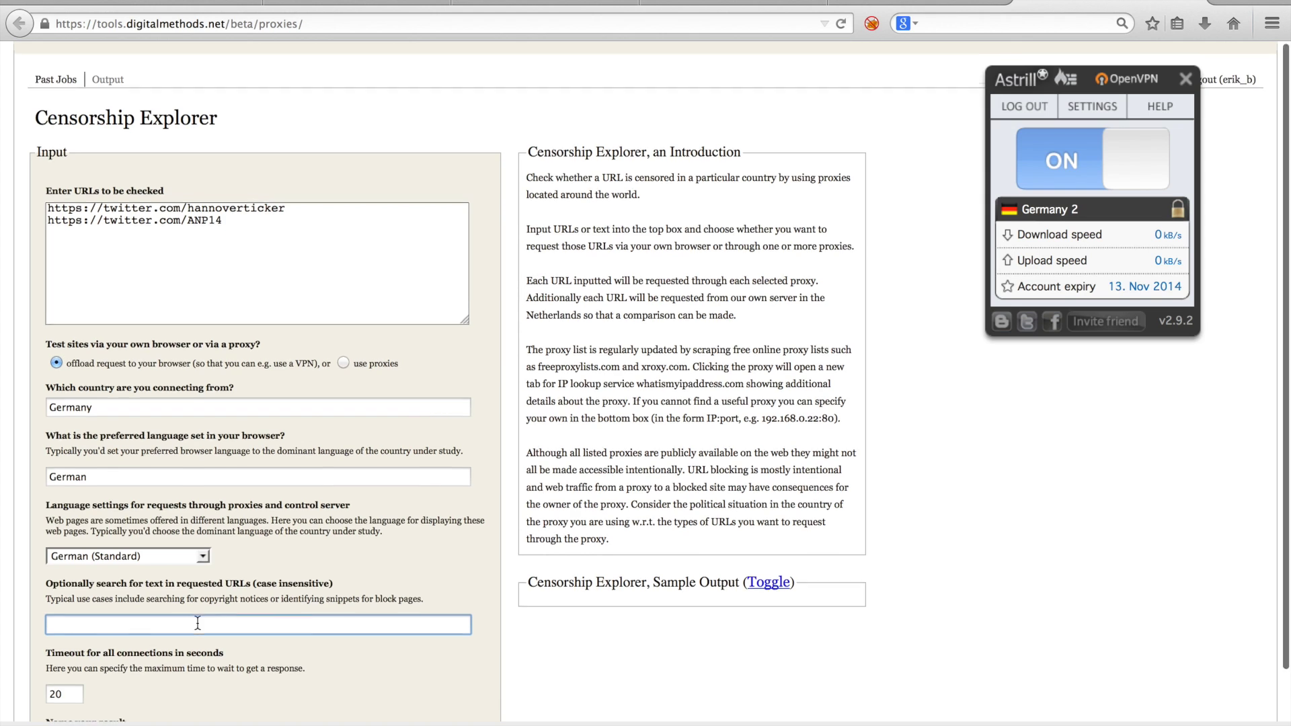
Step: Copy 'Account wurde vorenthalten' from the withheld Twitter page into the optional search-text field
scroll(197, 624, "down", 2)
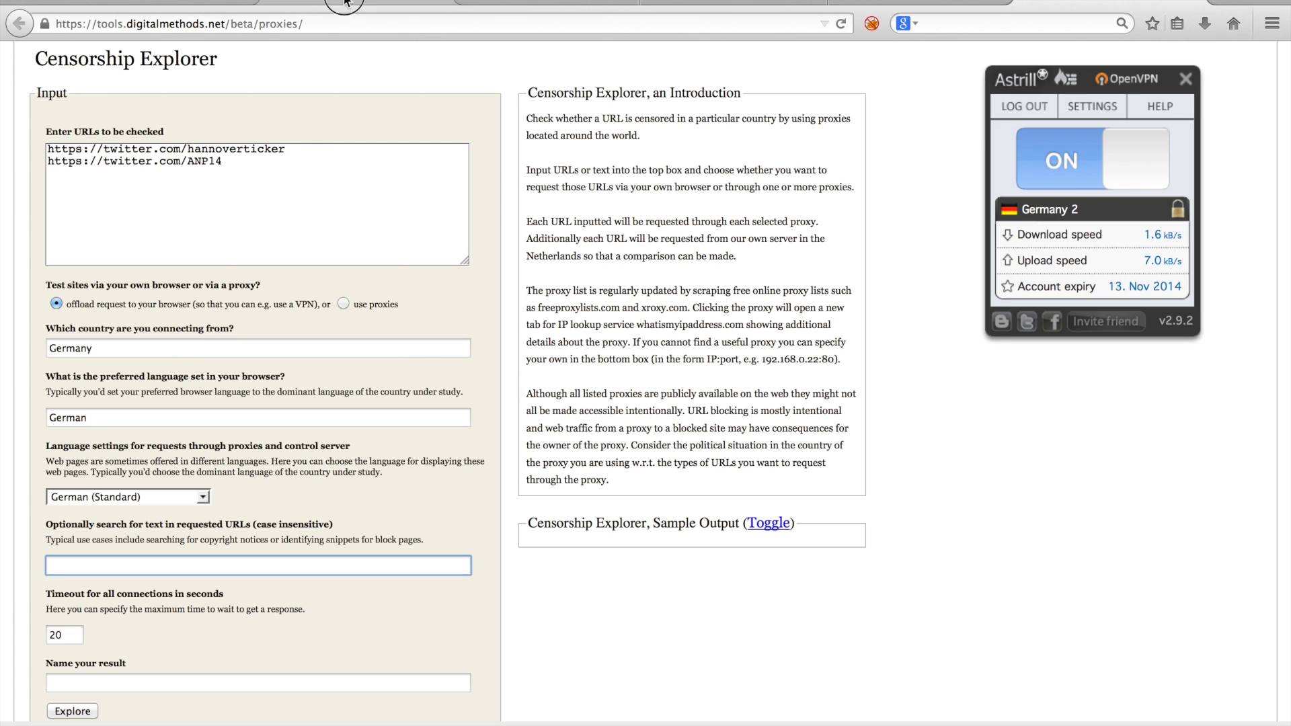
left_click(377, 8)
left_click(163, 199)
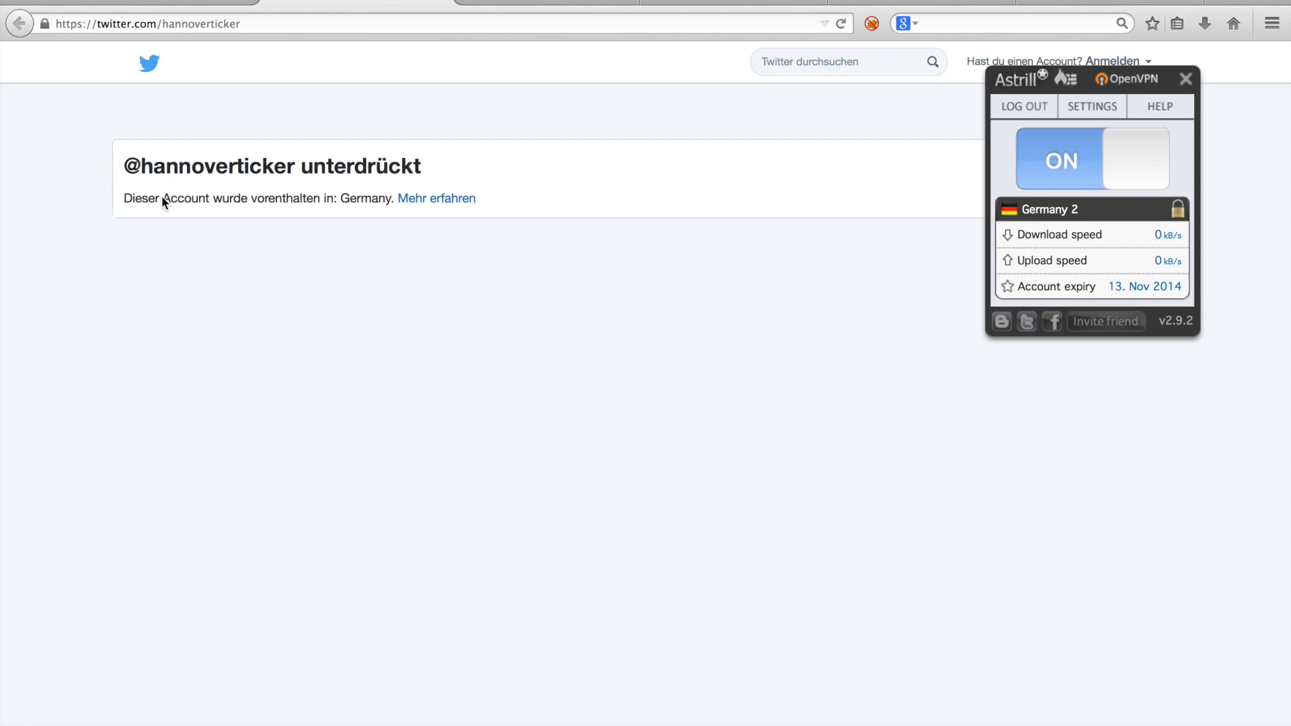
left_click_drag(164, 199, 330, 205)
key("super+c")
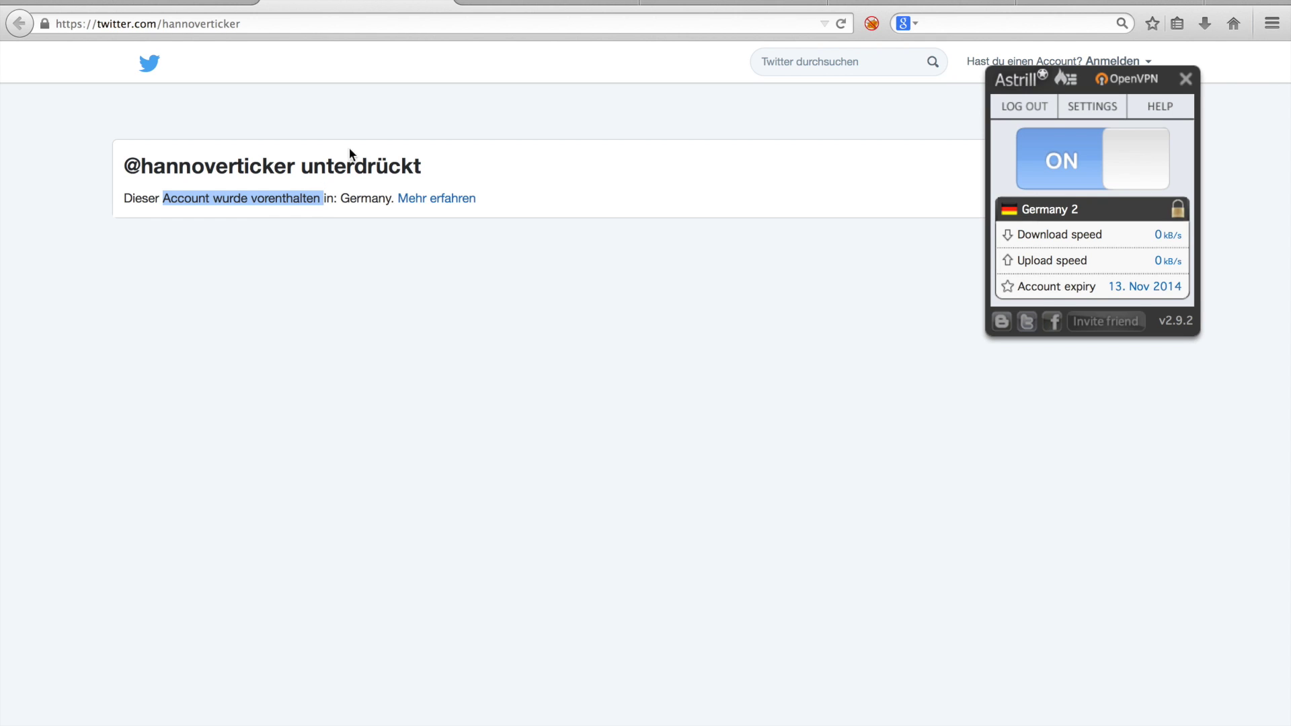
key("ctrl+shift+Tab")
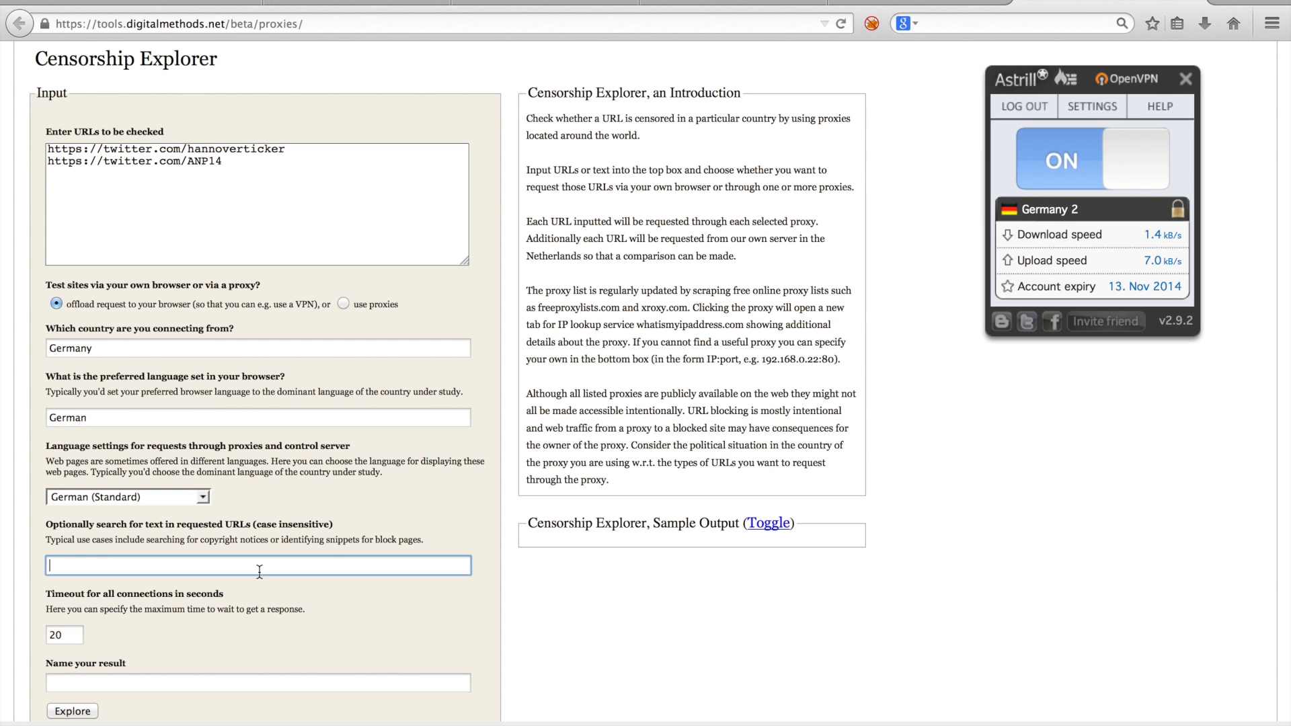
key("super+v")
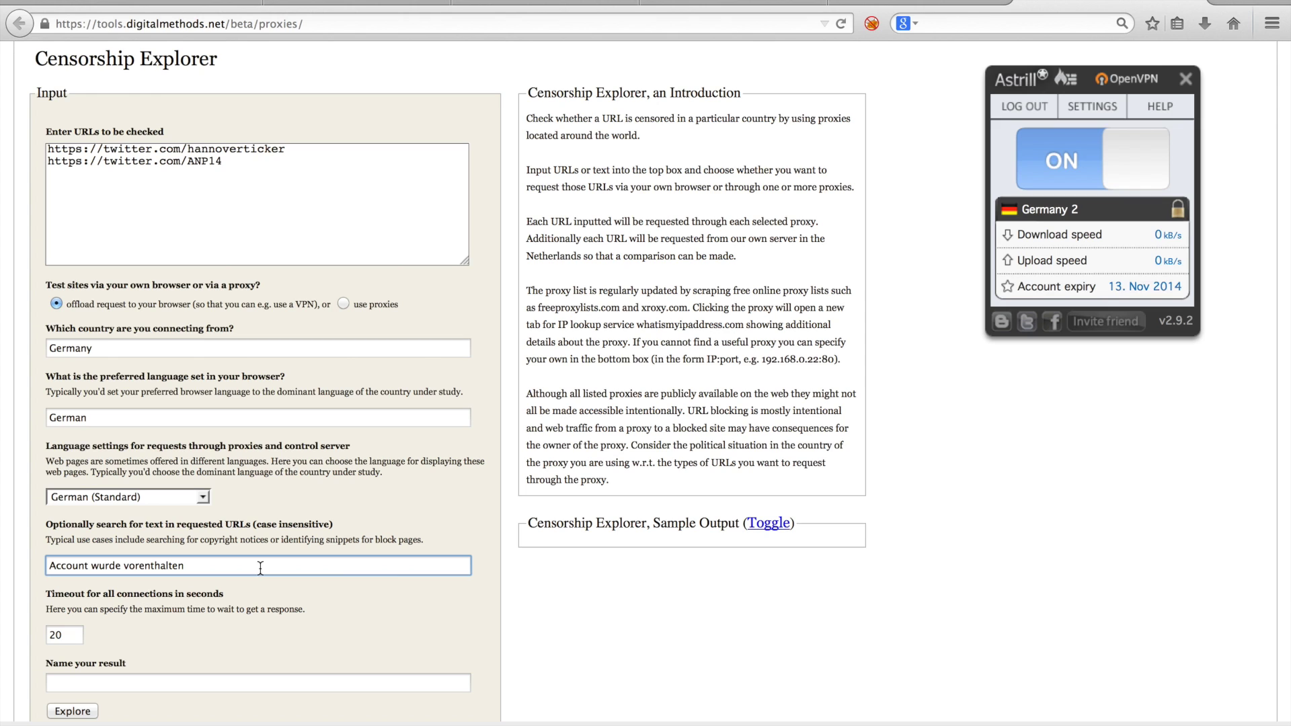
scroll(446, 604, "down", 1)
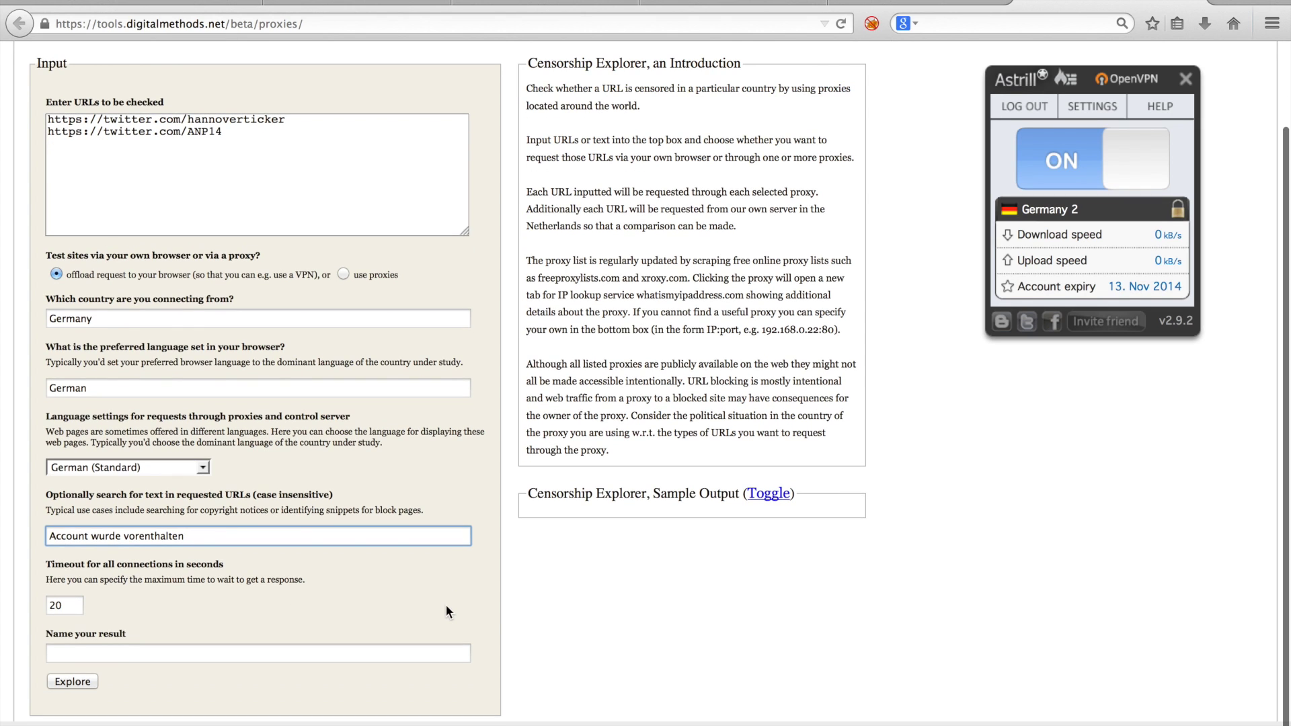
left_click(147, 647)
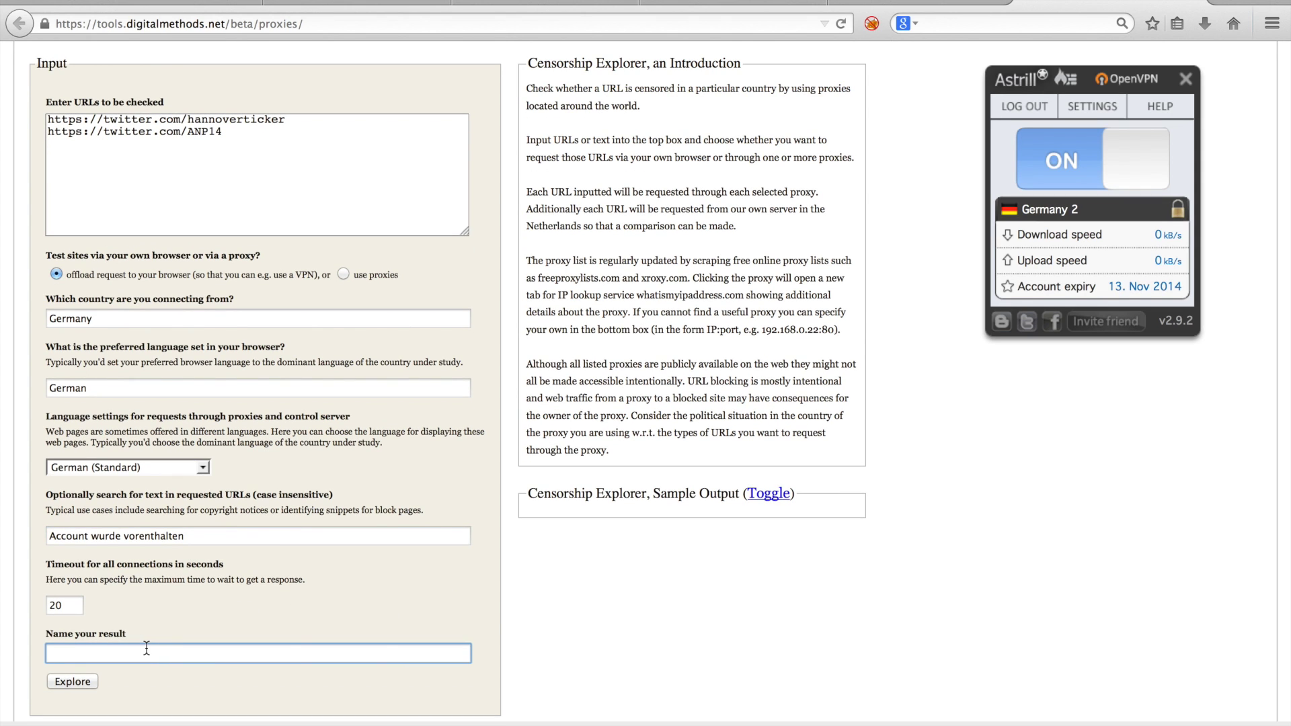
Step: Name the result 'Germany twitter accounts' and run the exploration
type("Germany twitter accounts")
left_click(73, 681)
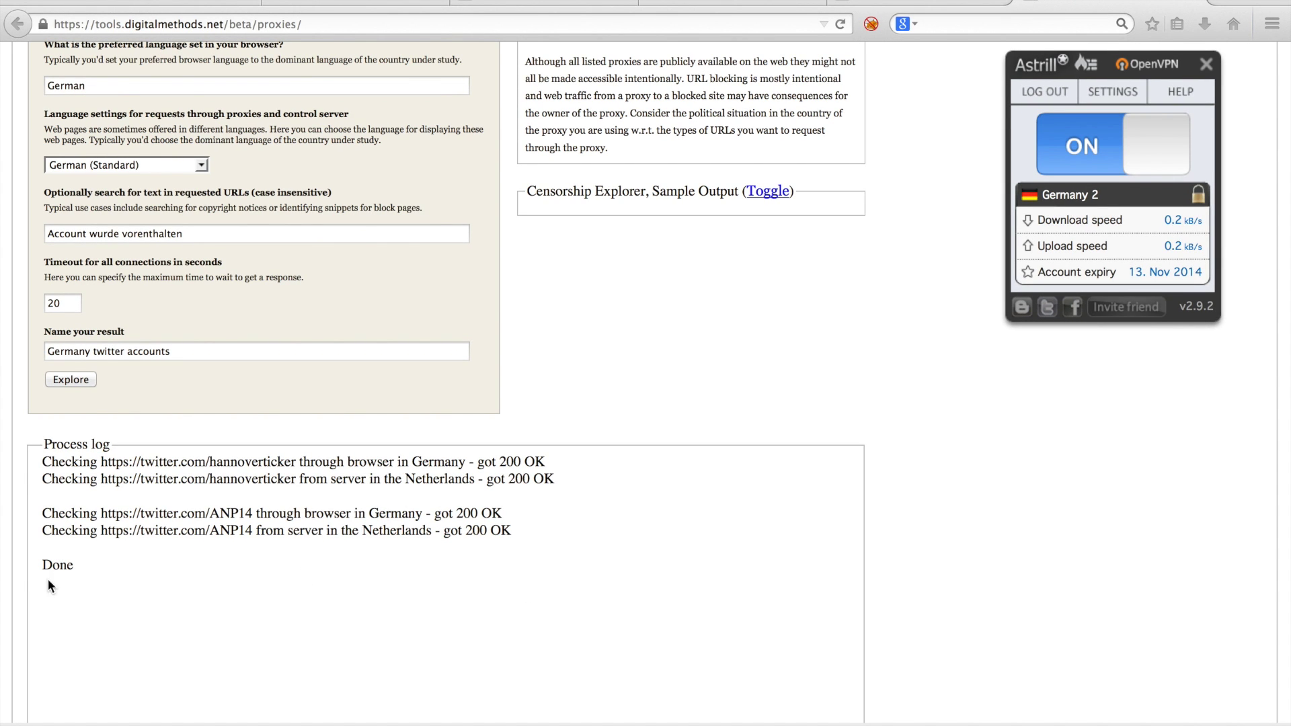
Step: Scroll to the Results table and open the hannoverticker Netherlands result in a new tab
scroll(67, 544, "down", 1)
scroll(66, 542, "down", 5)
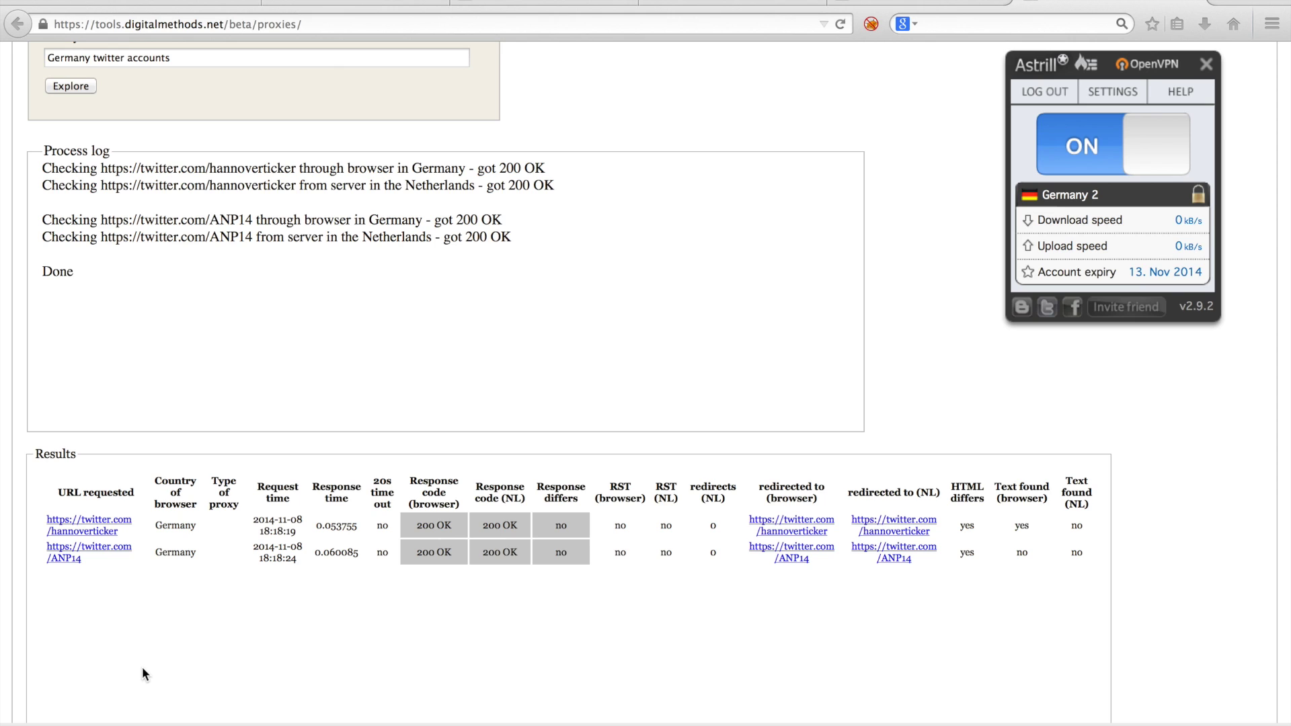
scroll(143, 667, "down", 2)
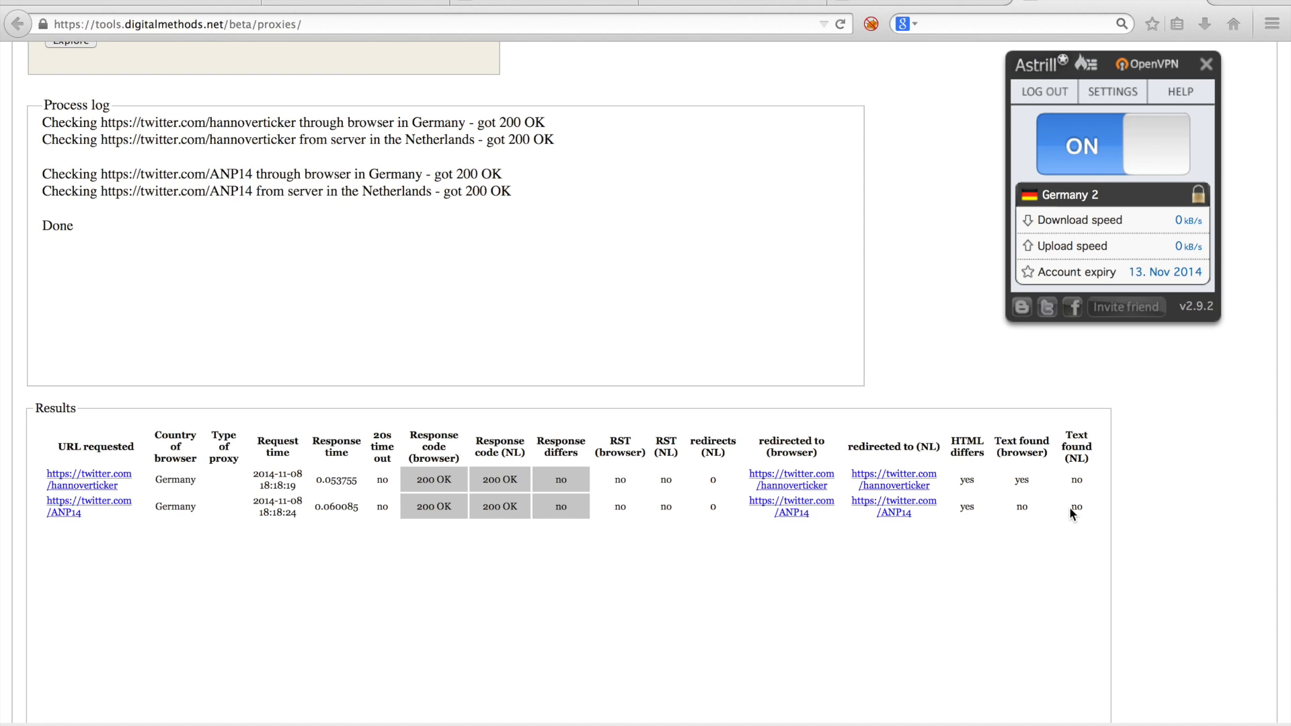
left_click(915, 479)
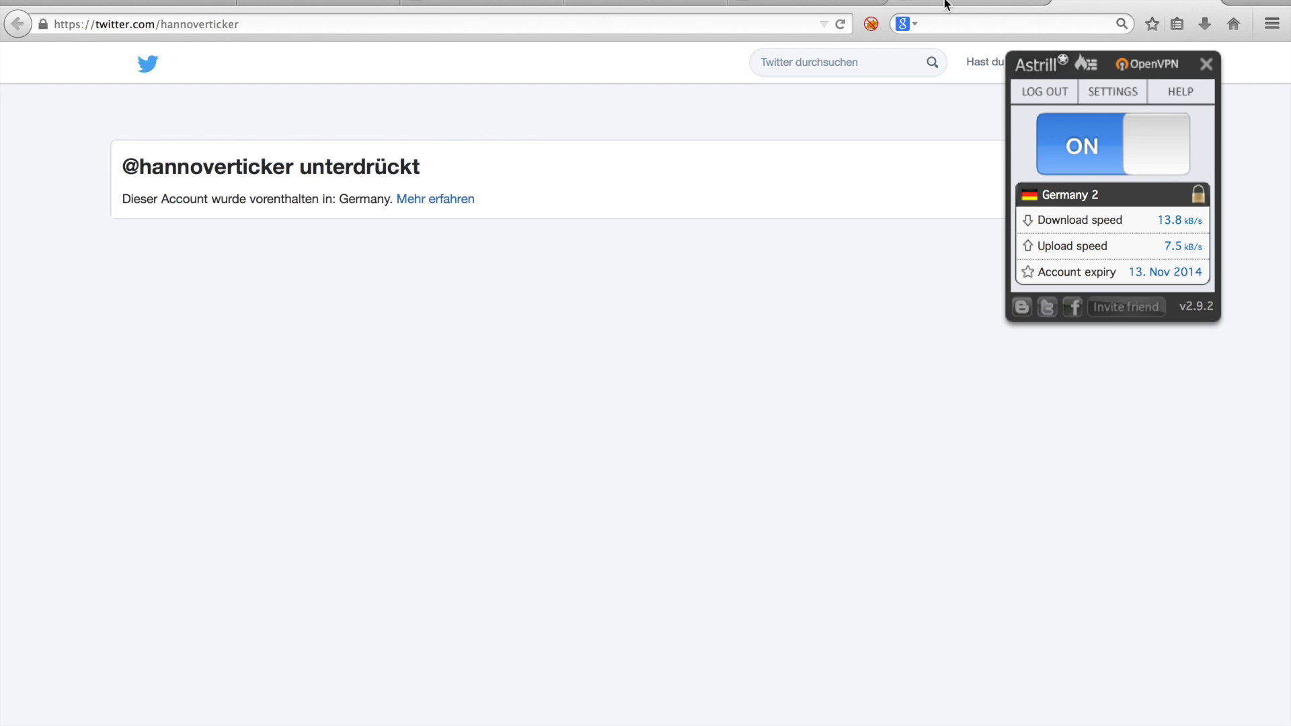
Step: Compare the hannoverticker and ANP14 Netherlands result pages in separate tabs, then return to the results
left_click(935, 8)
left_click(919, 505)
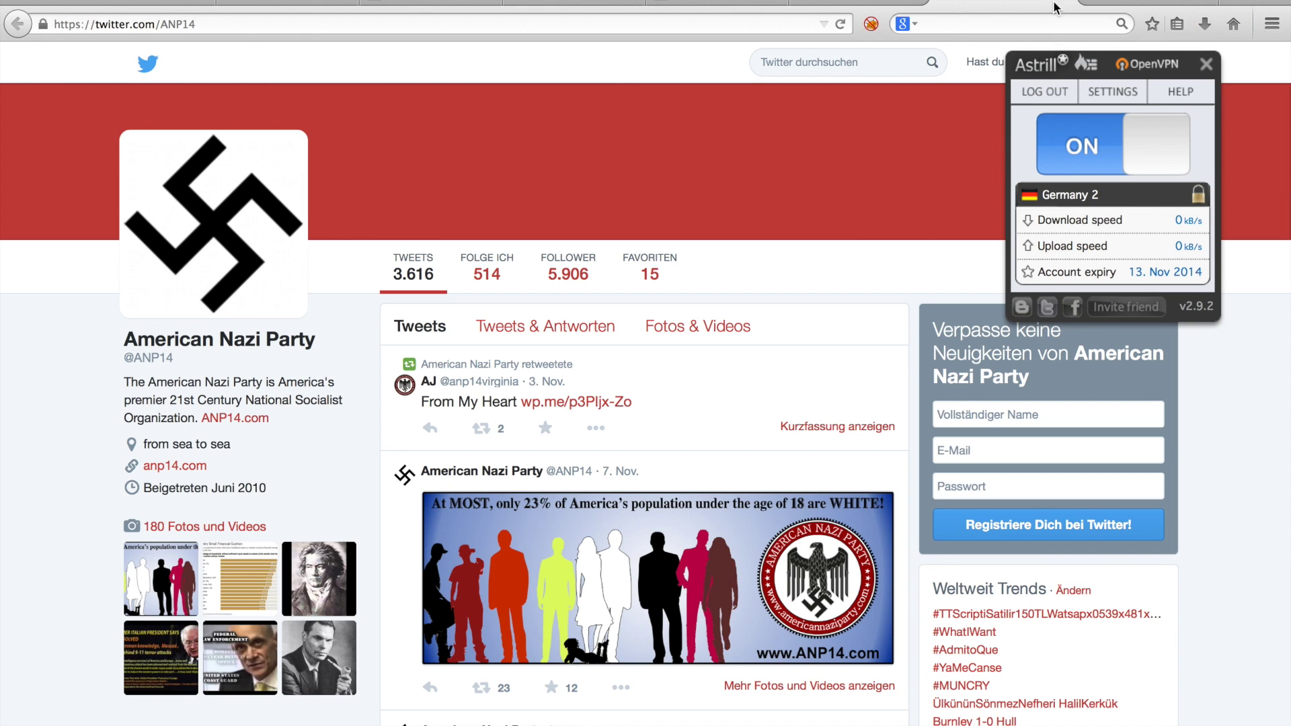
left_click(1132, 8)
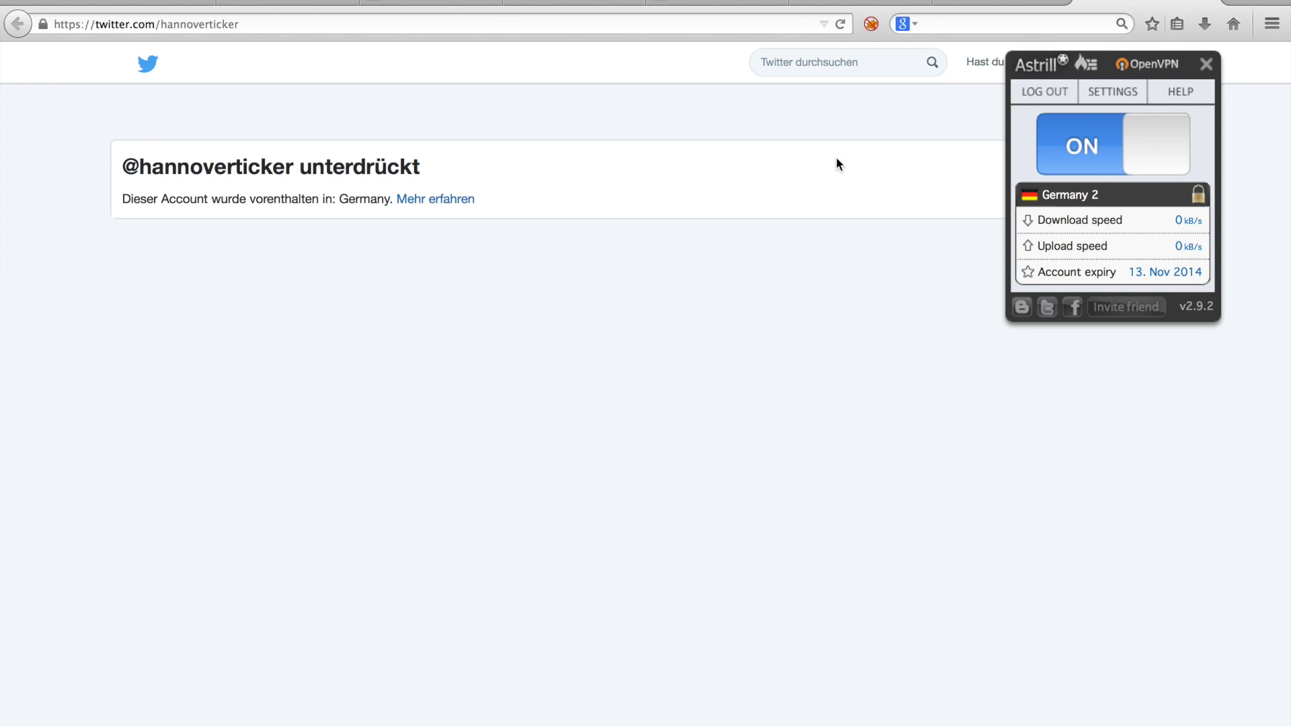
left_click(864, 4)
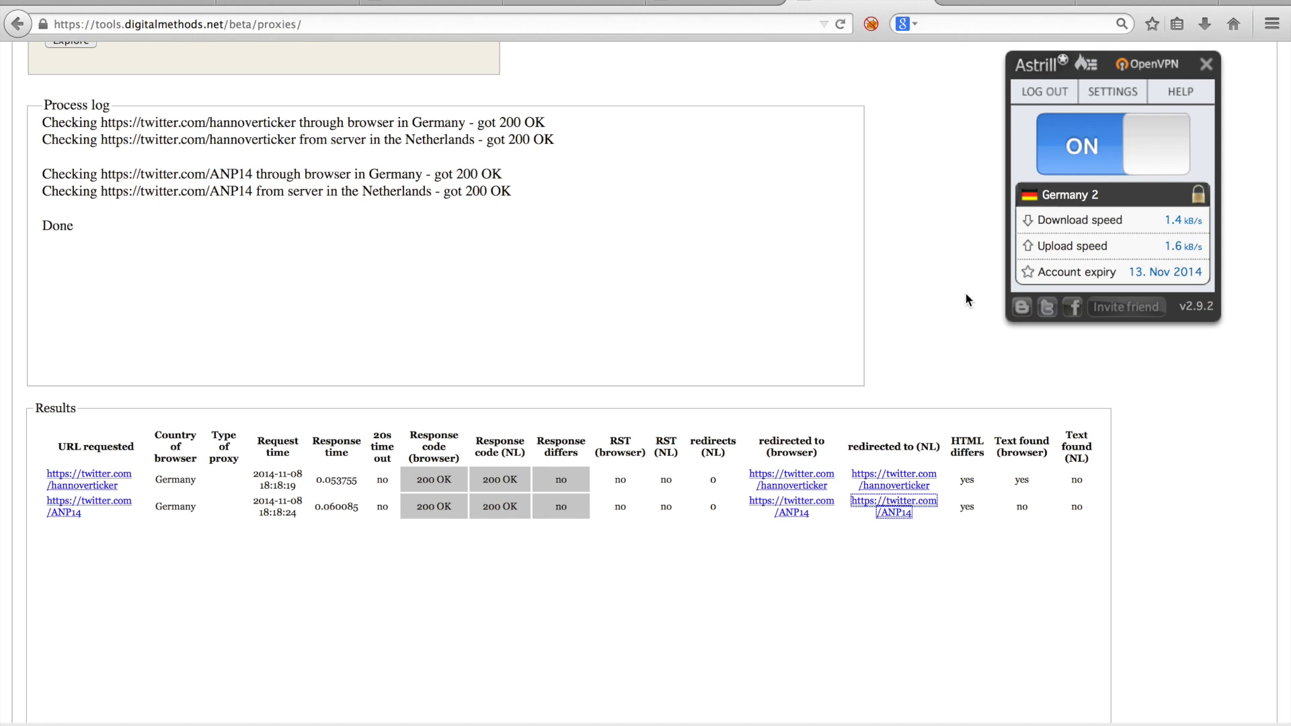
Step: Disconnect the Astrill VPN and remove German from Firefox's preferred page languages
left_click(1061, 165)
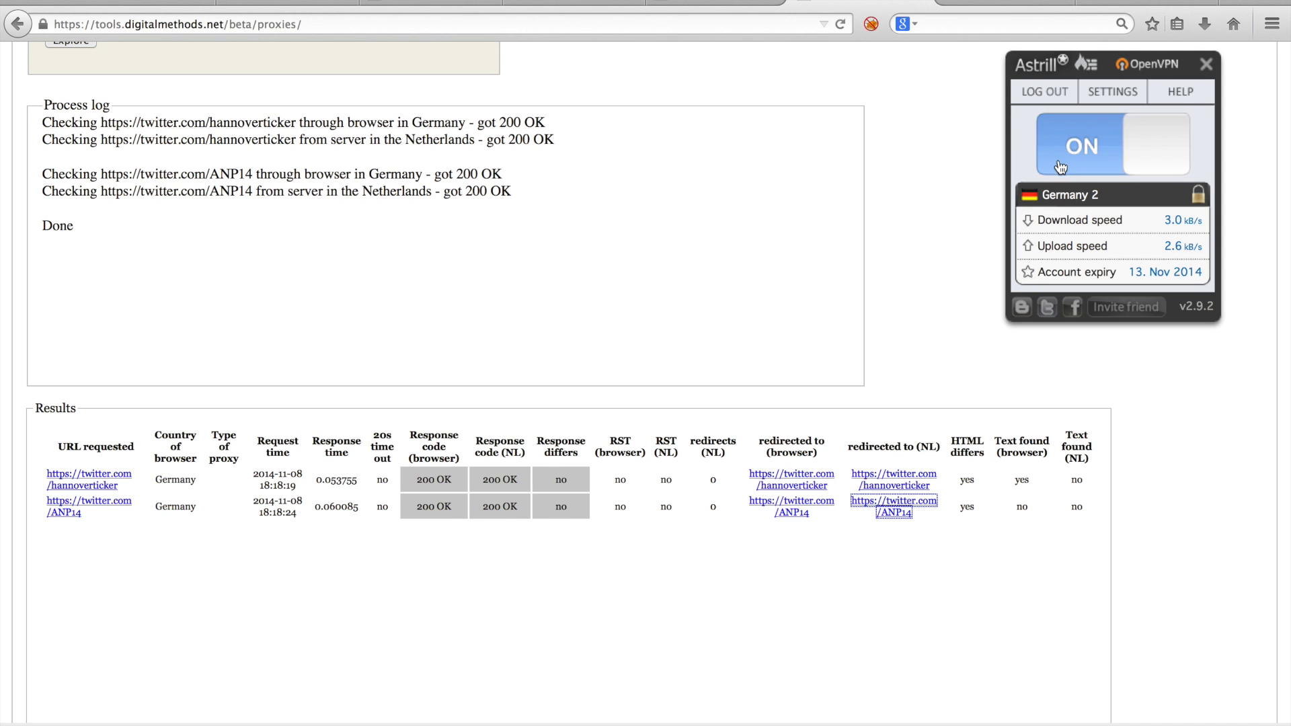
left_click(1205, 66)
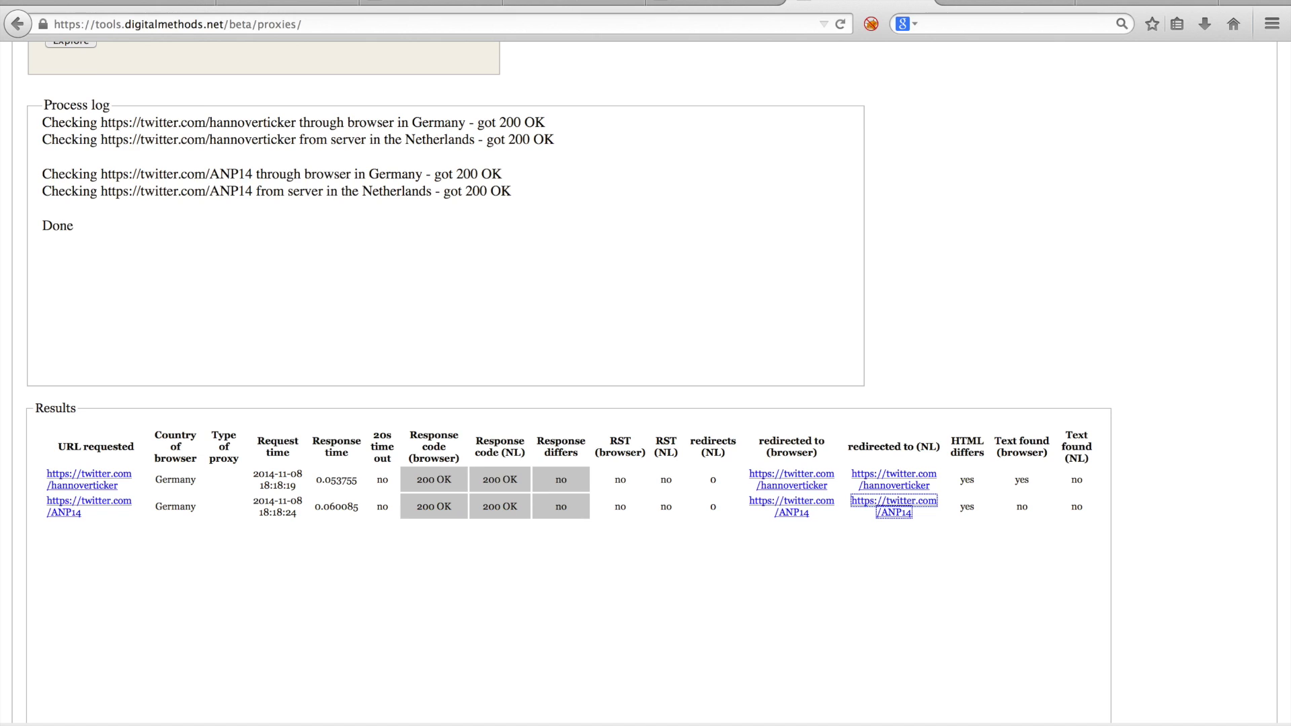
left_click(61, 1)
left_click(85, 9)
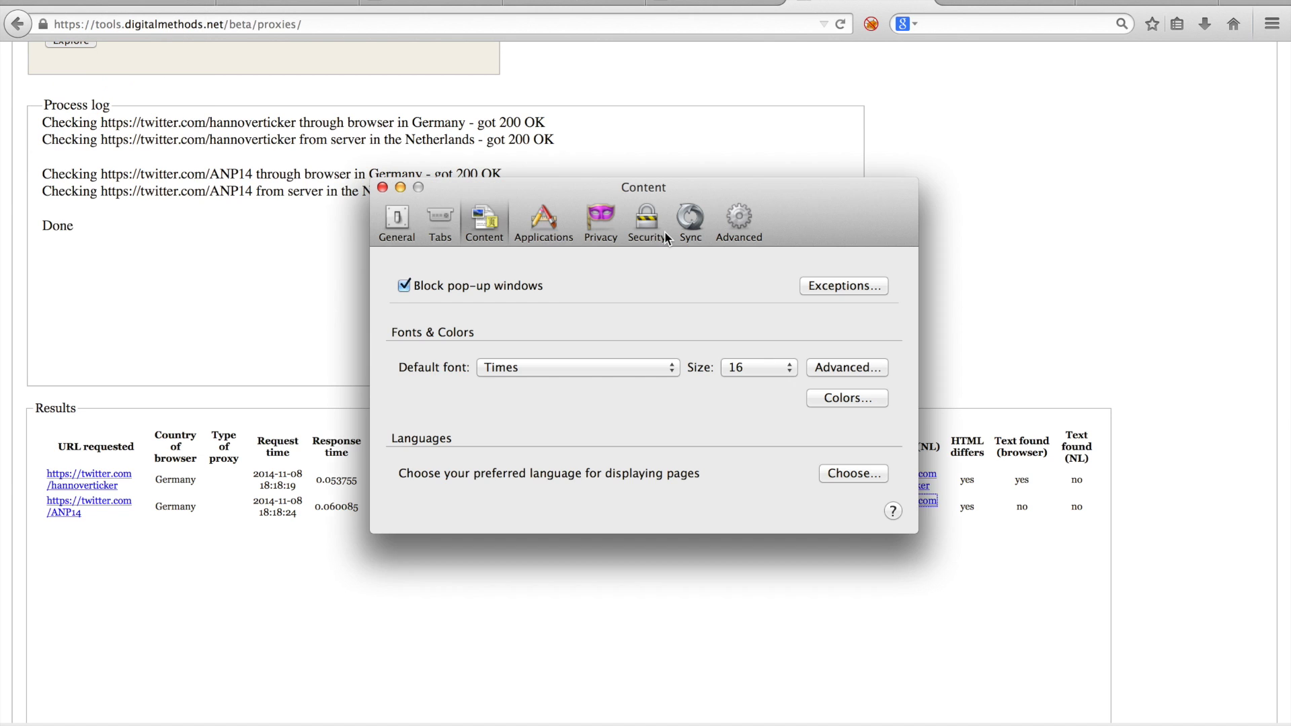
left_click(838, 474)
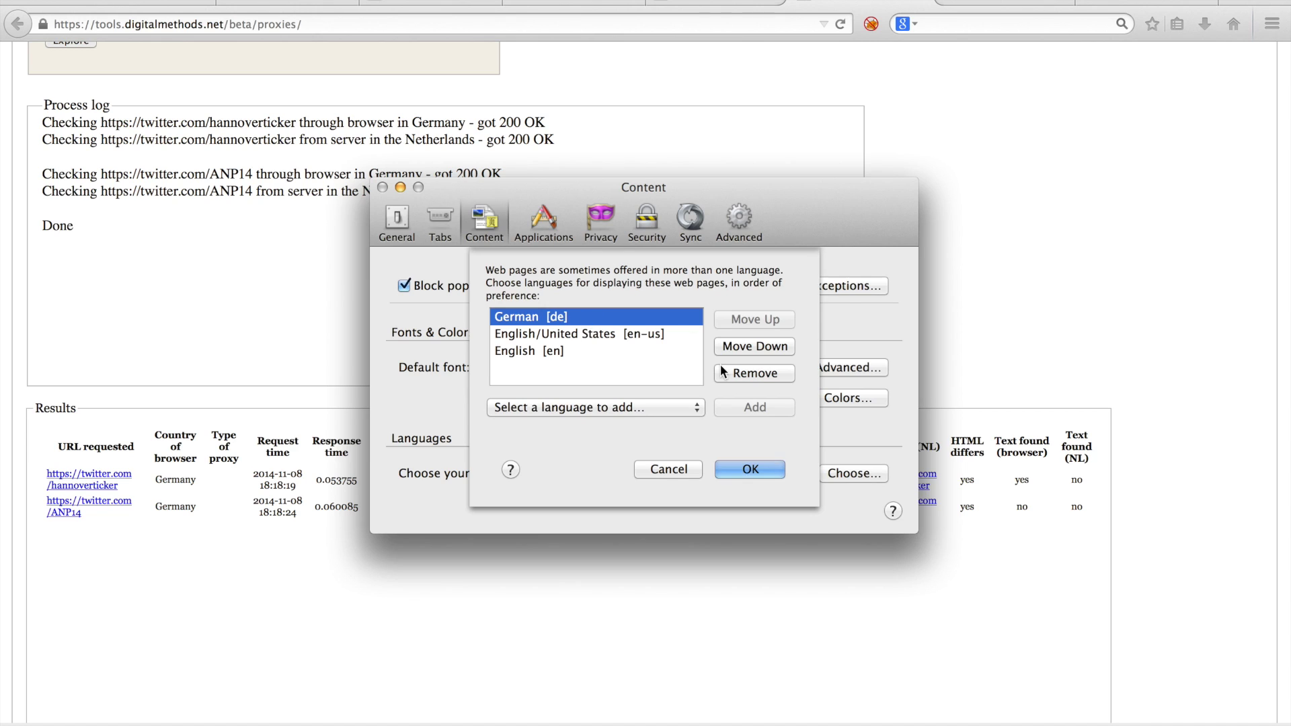
left_click(720, 368)
left_click(741, 466)
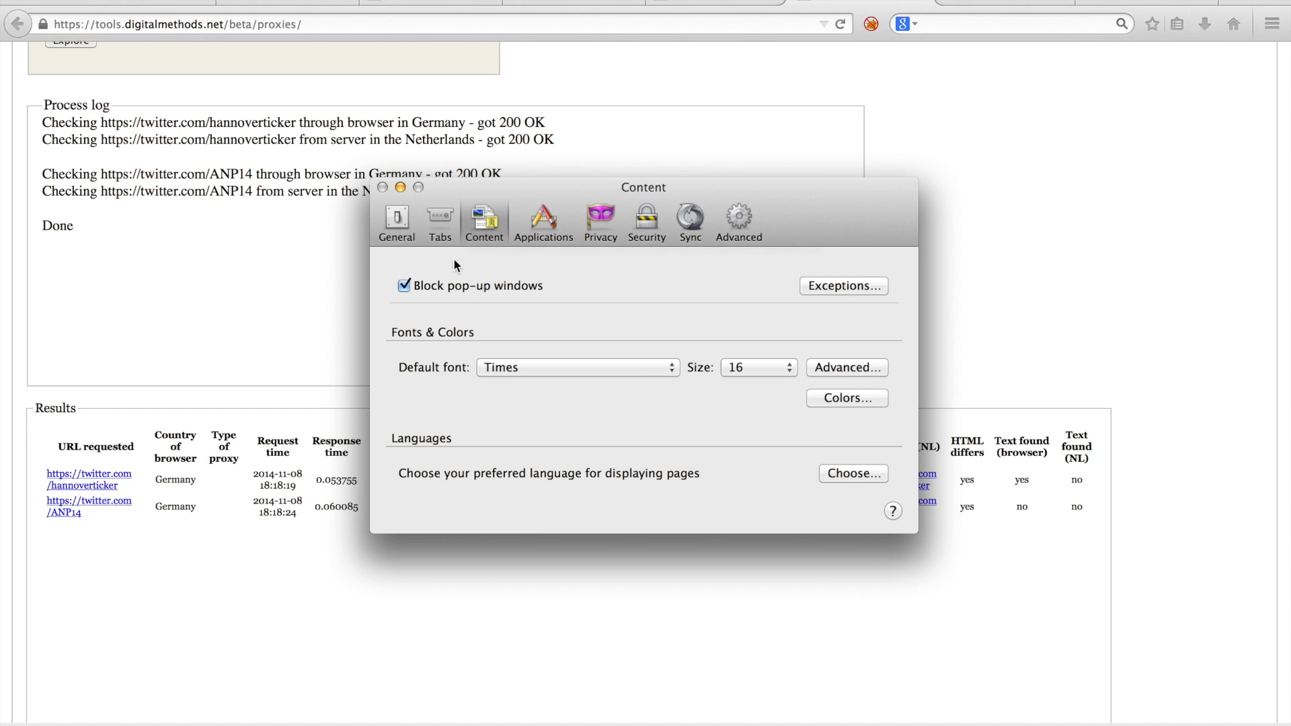
left_click(385, 189)
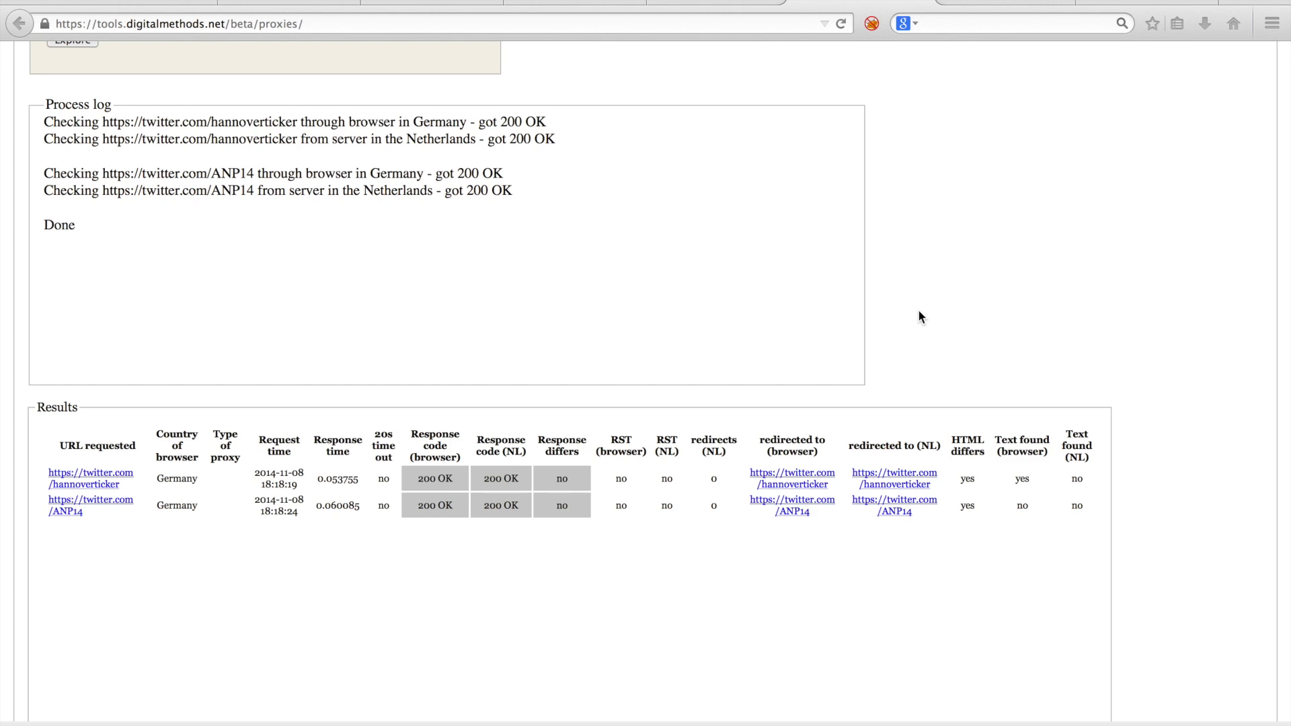
scroll(918, 309, "up", 10)
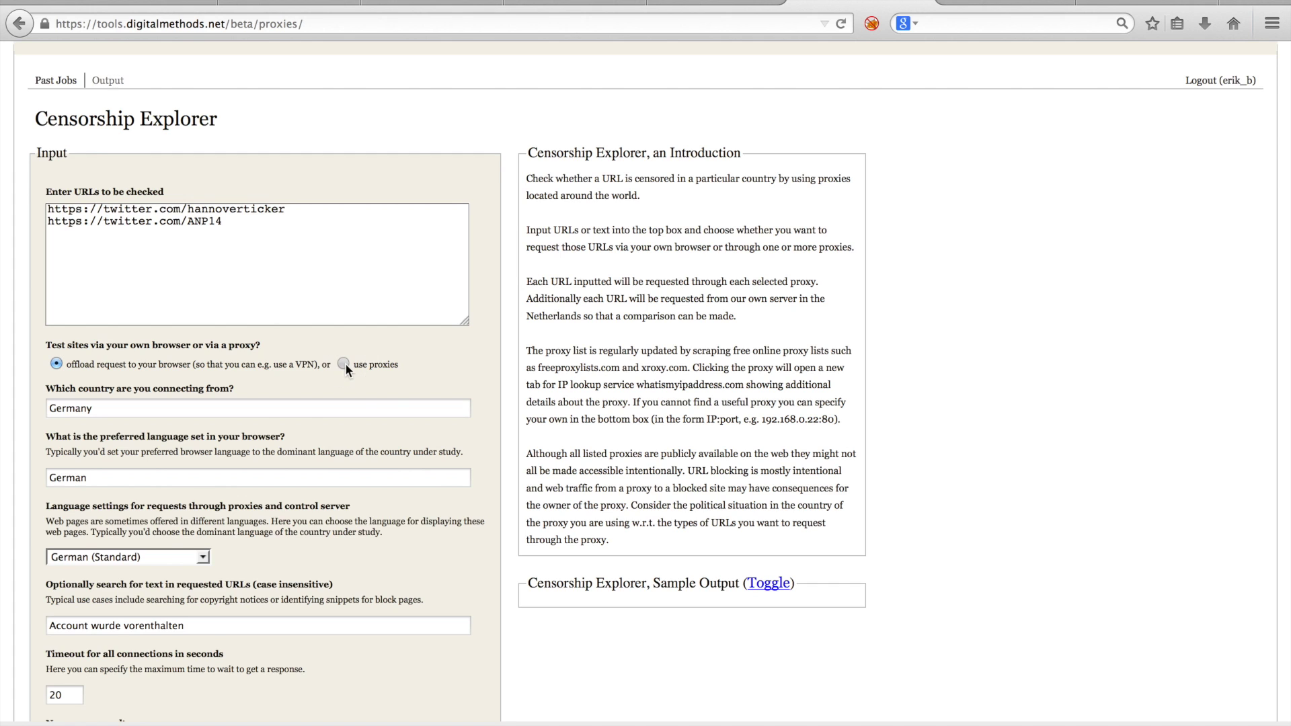
Step: Switch to testing through proxies and tick the Germany 149.172.10.224 proxy
left_click(343, 364)
scroll(412, 469, "down", 15)
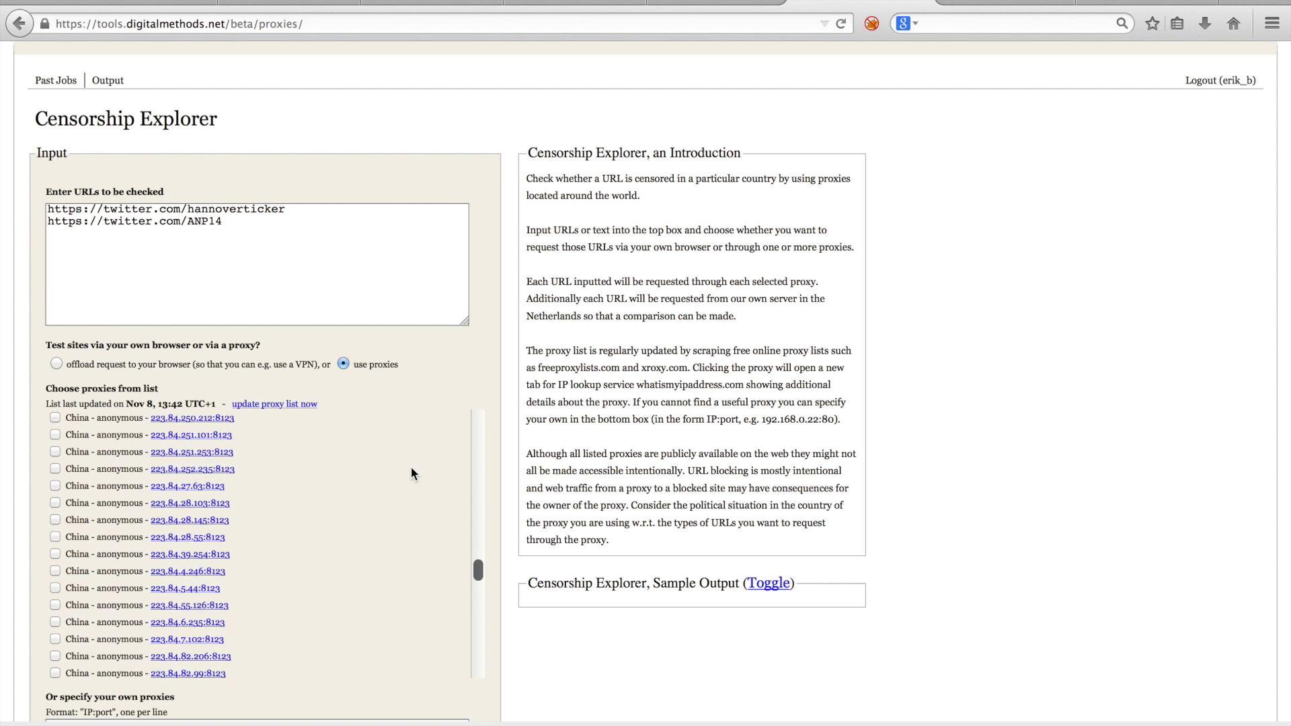
scroll(411, 474, "down", 1)
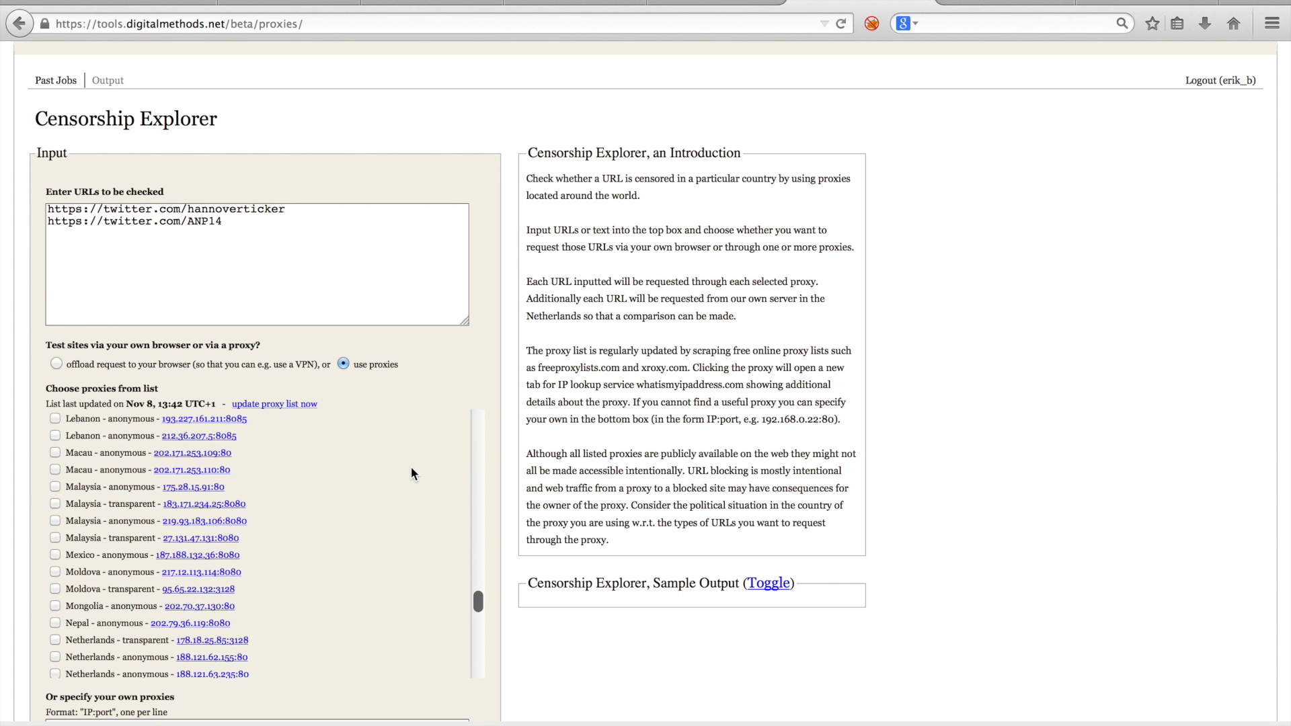
scroll(411, 474, "up", 6)
scroll(411, 468, "up", 10)
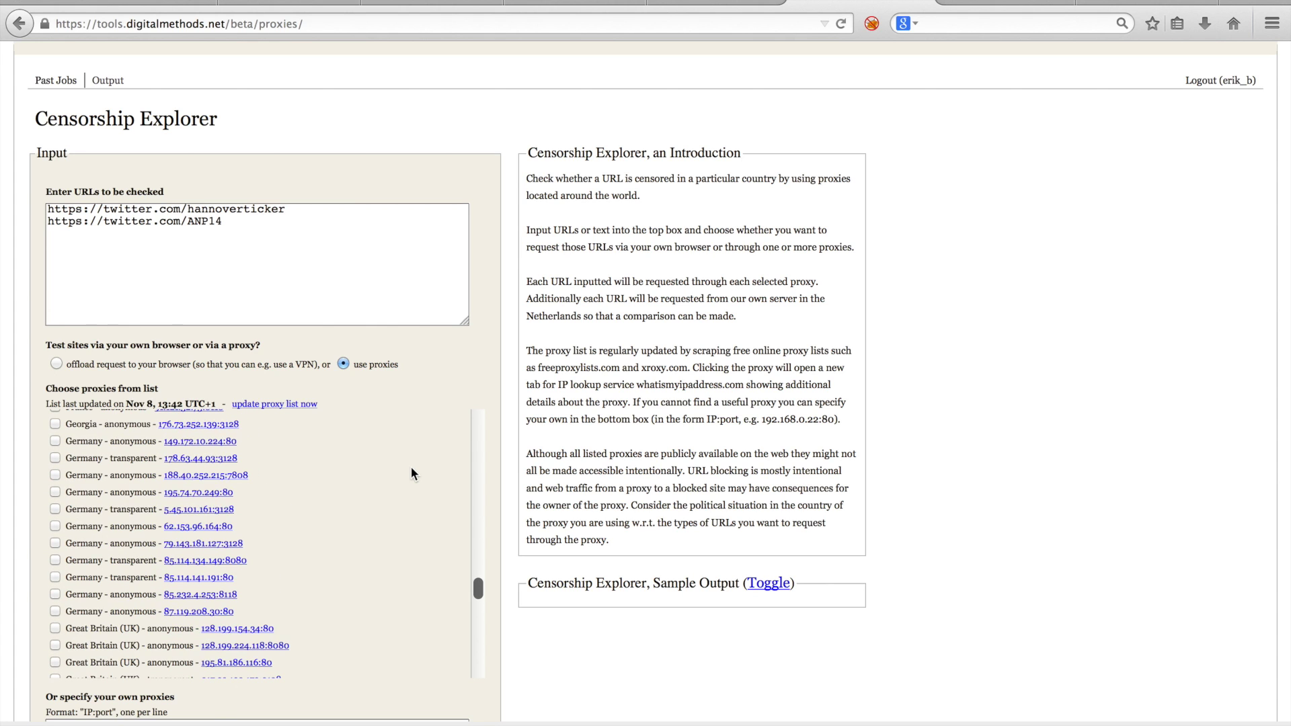
scroll(403, 470, "up", 5)
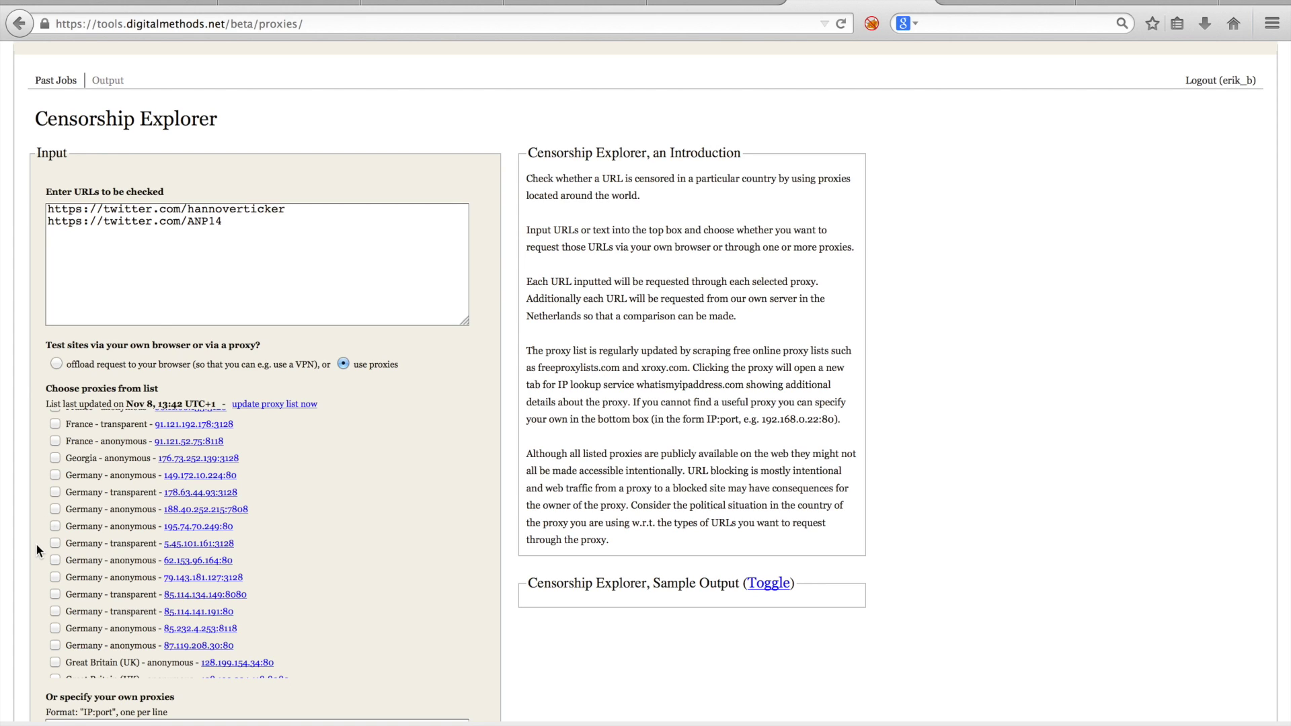
left_click(56, 475)
Step: Tick the remaining Germany proxies, including 85.114.134.149 and 87.119.208.30
left_click(55, 544)
left_click(55, 560)
left_click(55, 576)
left_click(56, 594)
left_click(56, 644)
triple_click(198, 259)
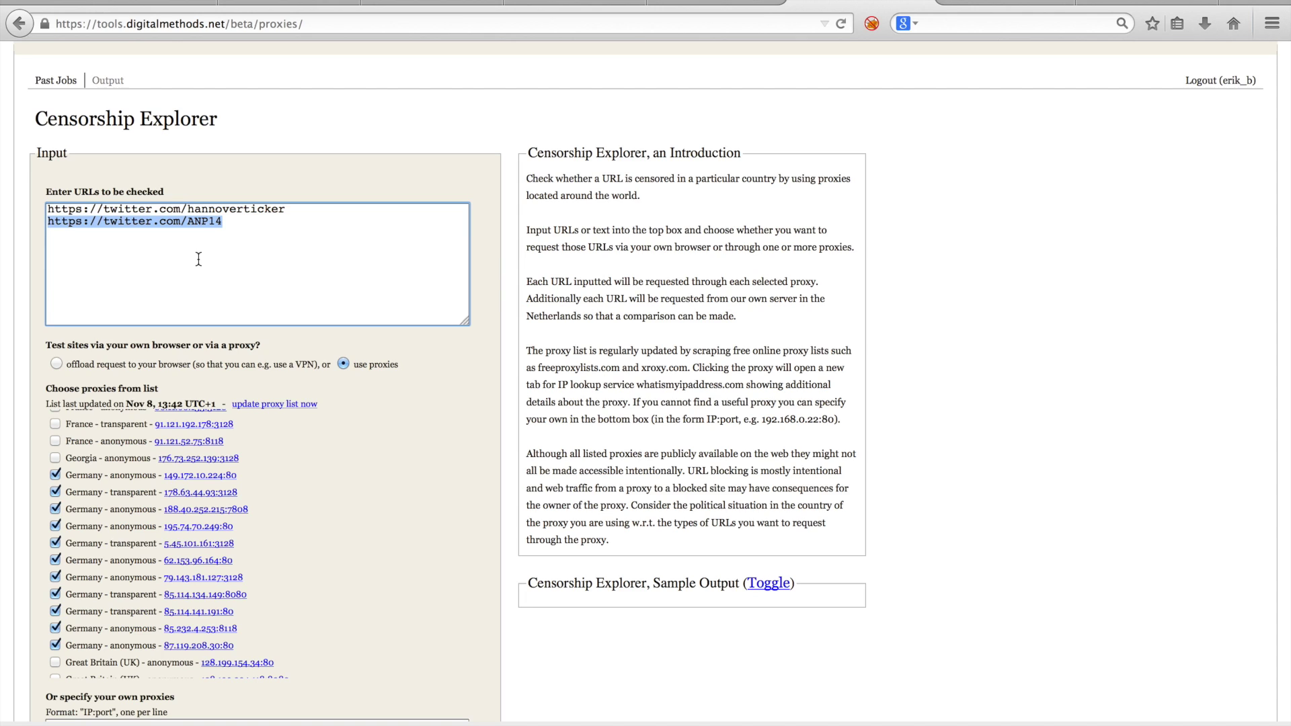
key("super+a")
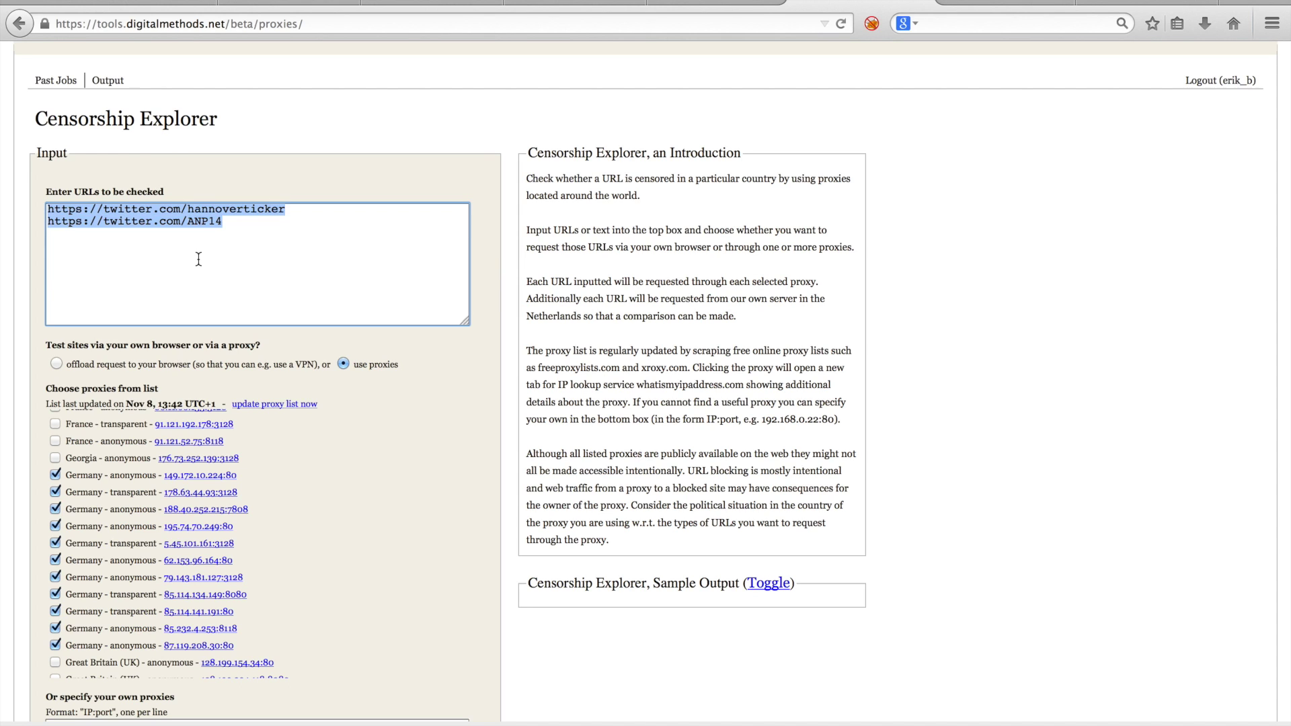
key("BackSpace")
type("nu.nl")
left_click(47, 209)
type("http://ww")
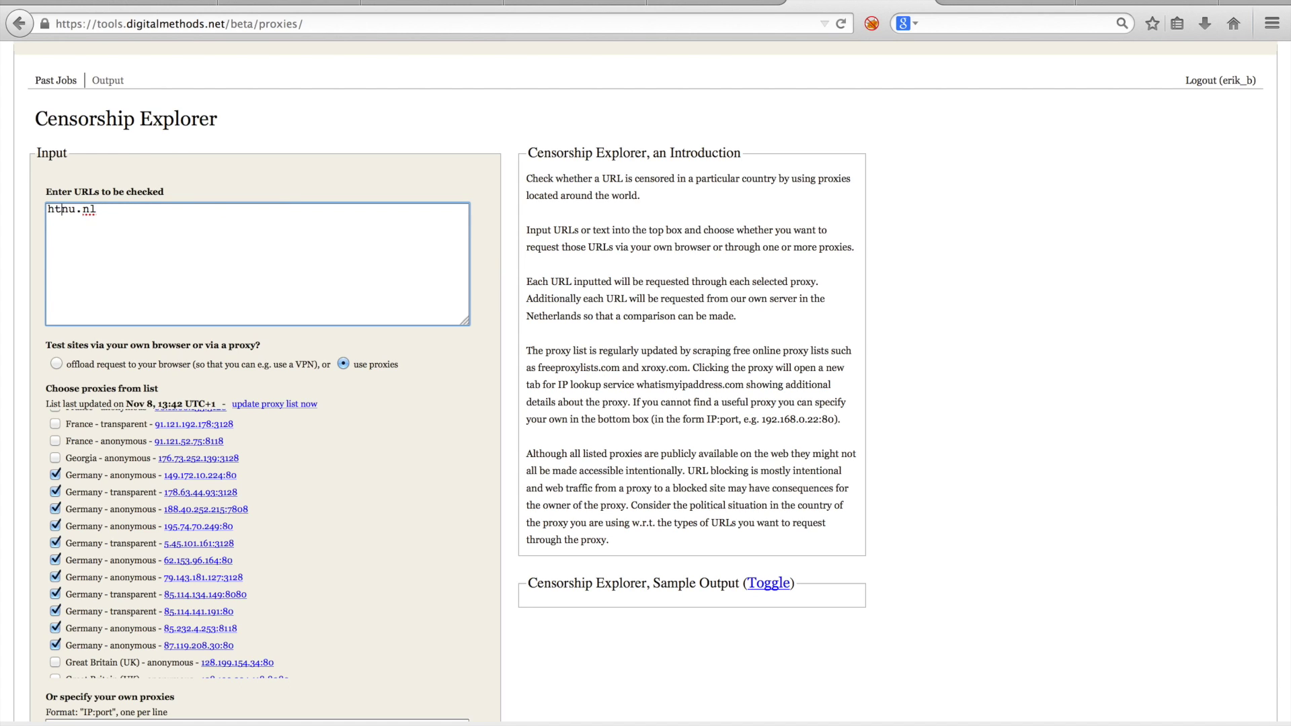
type("w.")
Step: Clear the search text, set the timeout to 10 and rename the result 'Germany proxy check'
scroll(606, 287, "down", 3)
scroll(605, 289, "down", 5)
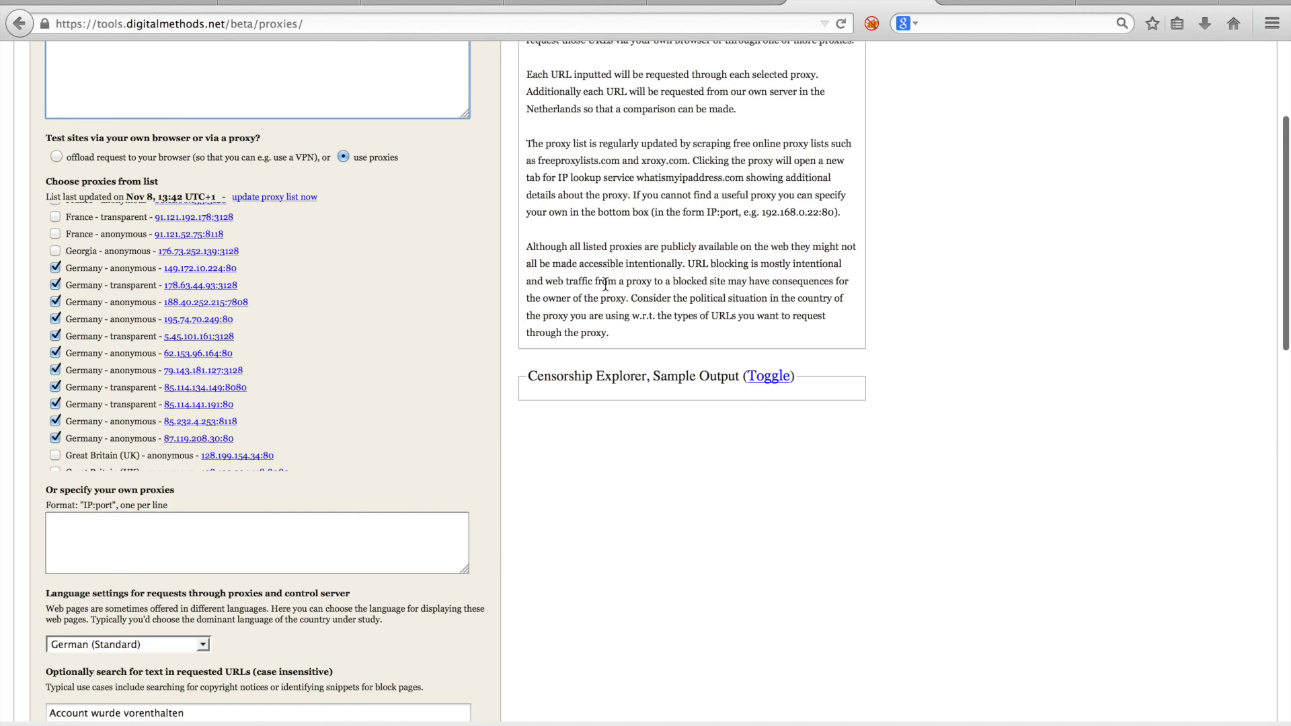
triple_click(236, 535)
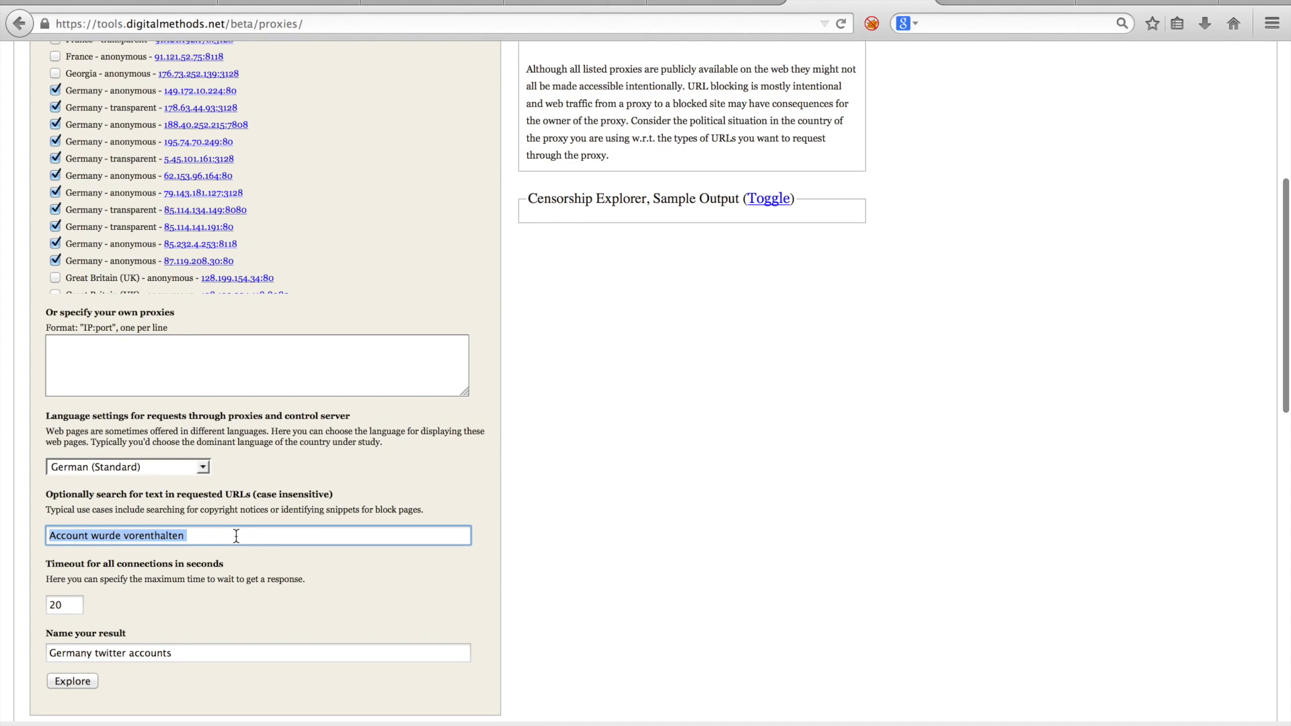
key("BackSpace")
double_click(52, 607)
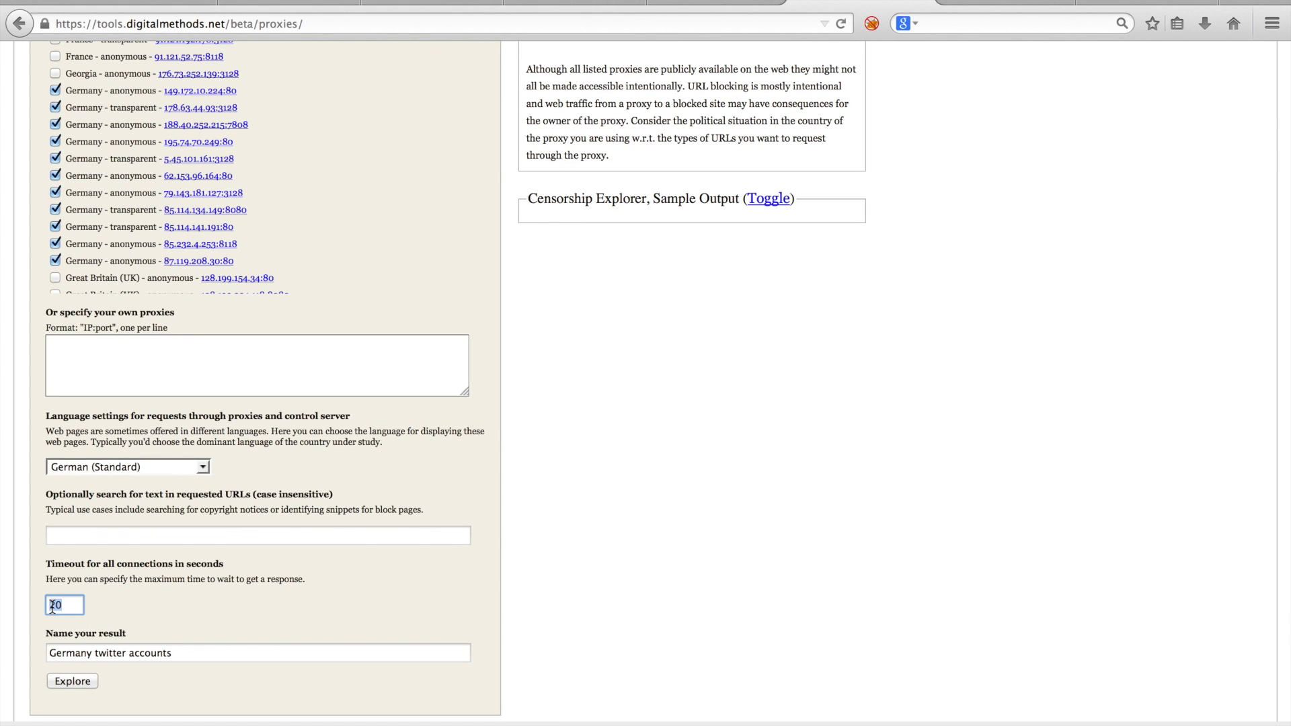
type("10")
key("Return")
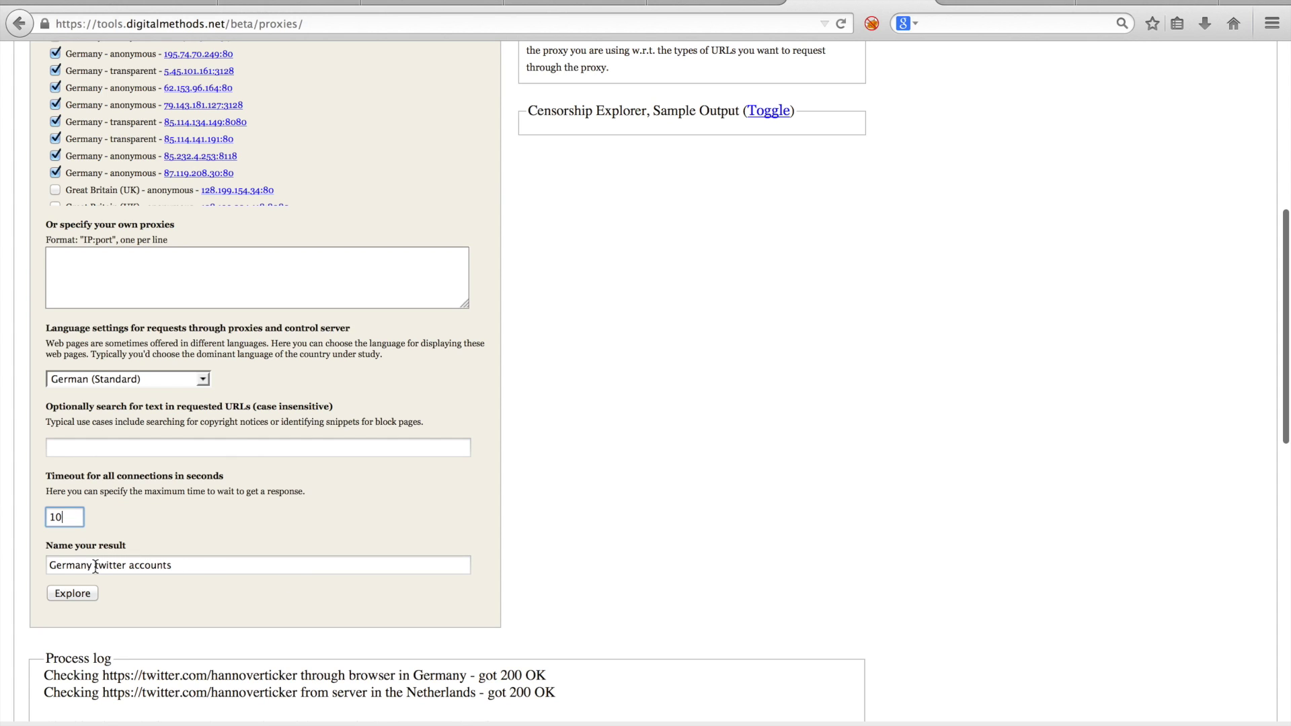
left_click_drag(95, 565, 290, 580)
type("p")
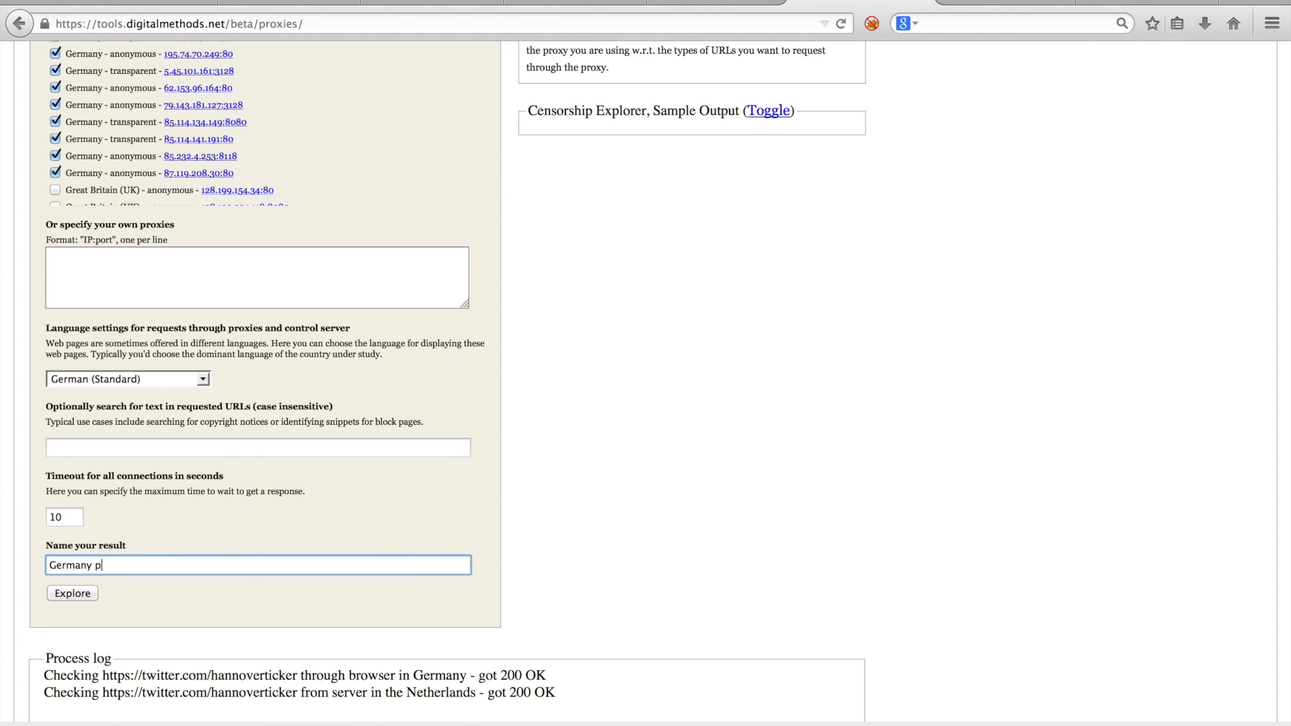
type("roxy checjk")
Step: Run the nu.nl check through the Germany proxies and review the per-proxy response codes
left_click(79, 593)
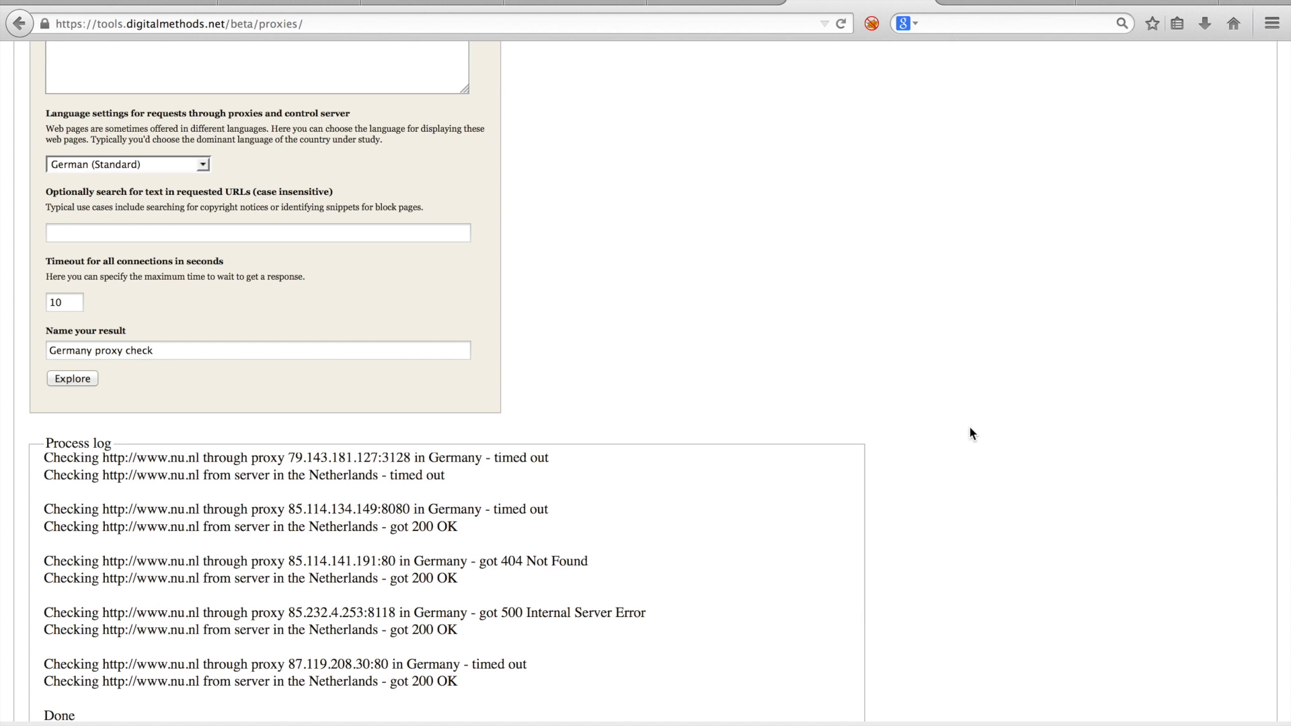
scroll(970, 433, "down", 3)
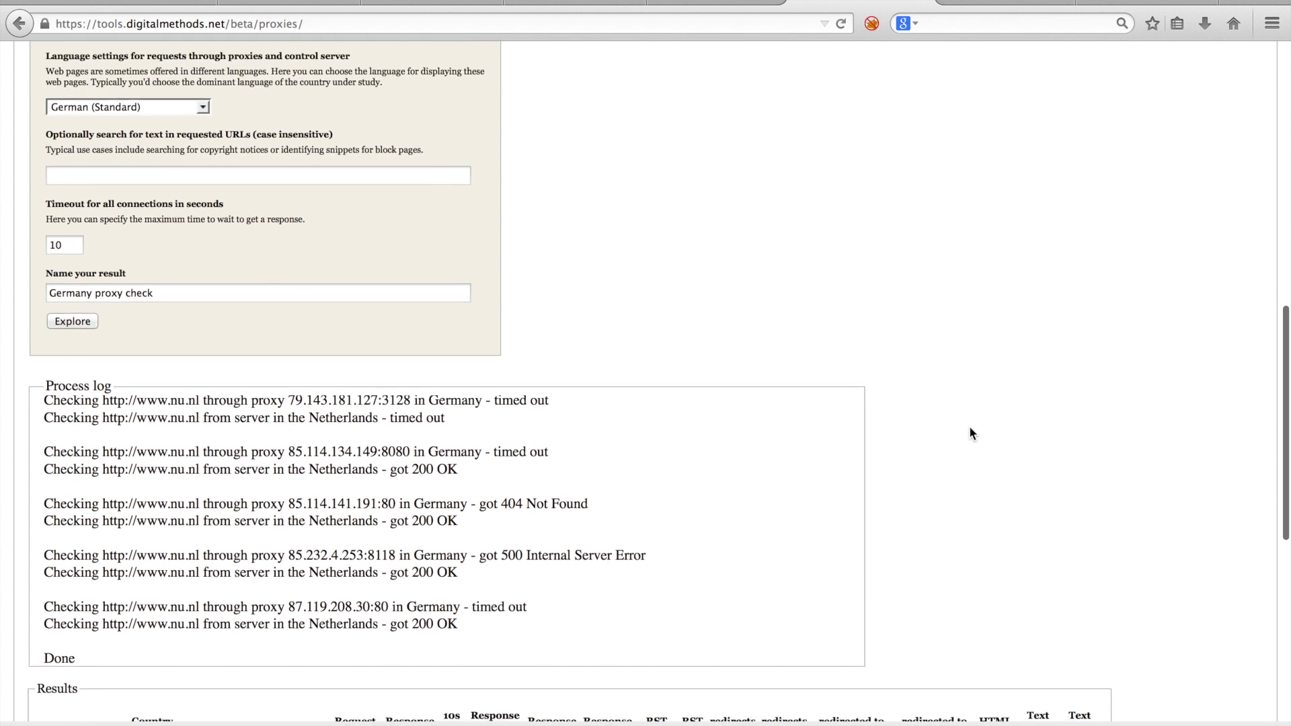
scroll(970, 433, "down", 8)
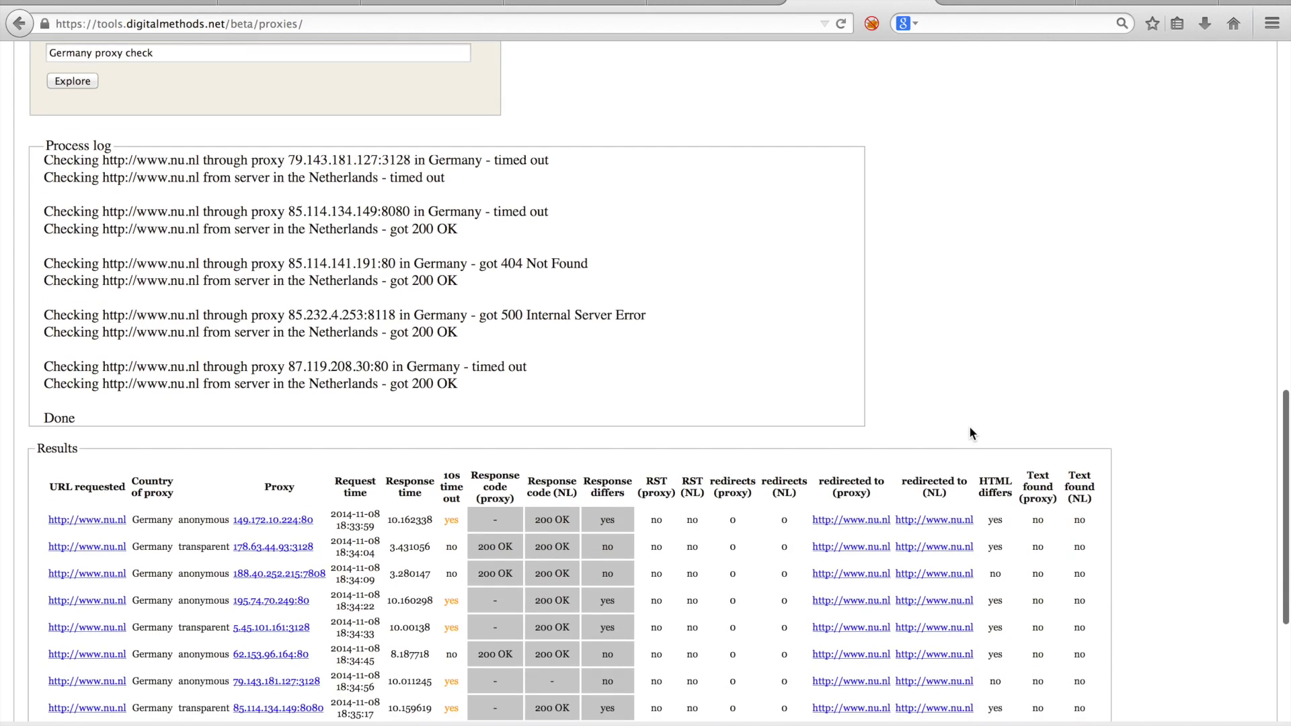
scroll(971, 434, "down", 4)
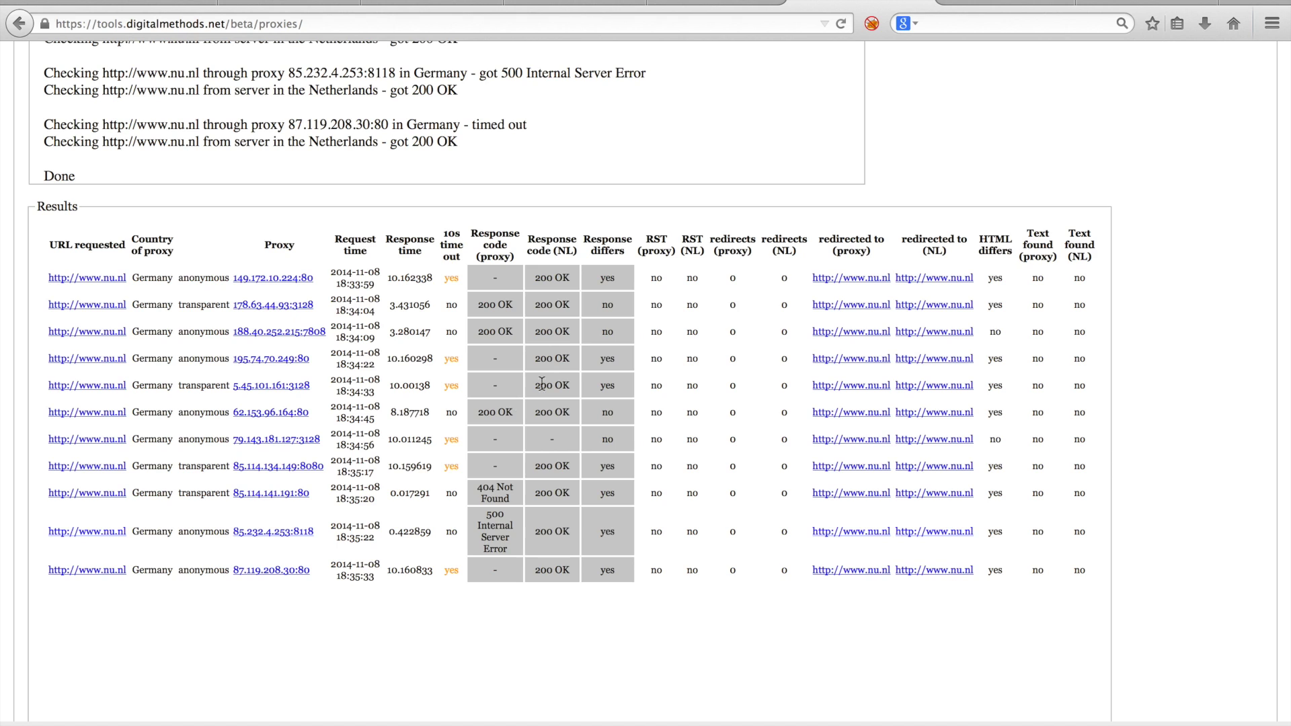
scroll(805, 249, "up", 10)
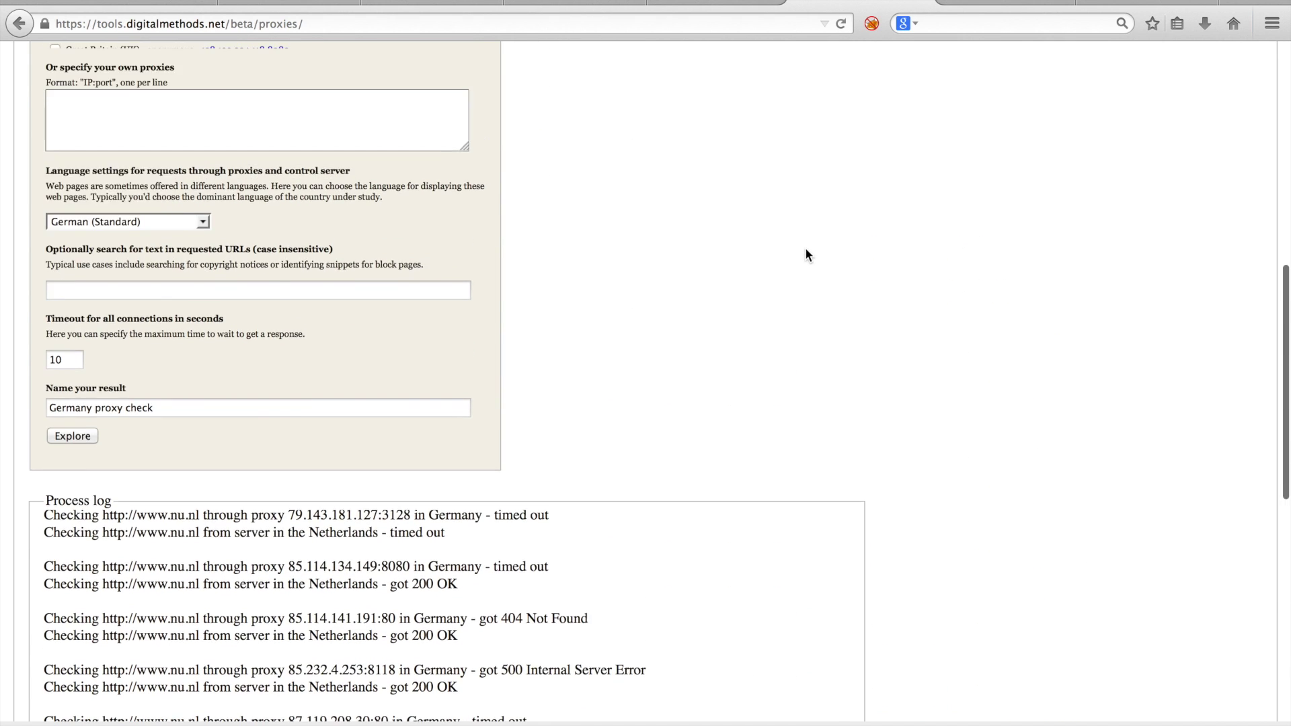
Step: Untick the seven failing Germany proxies, leaving 178.63.44.93, 188.40.252.215 and 62.153.96.164
scroll(806, 254, "up", 5)
left_click(56, 226)
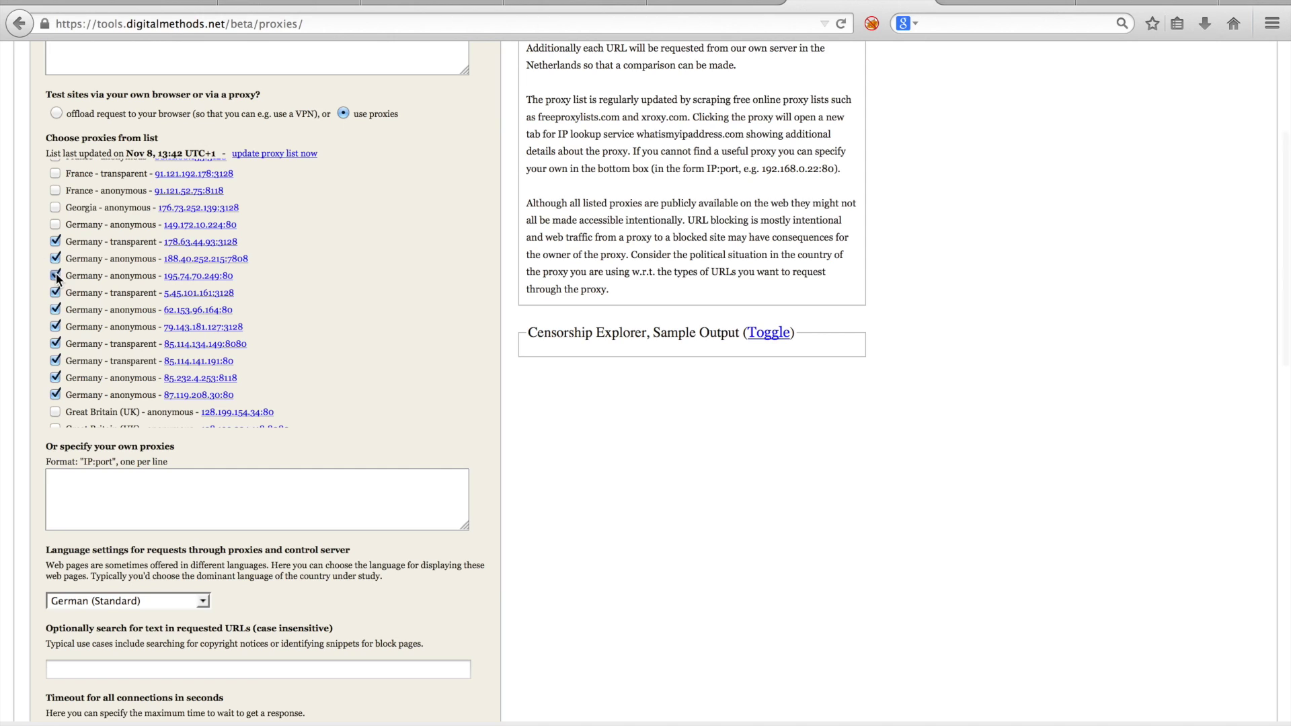
left_click(55, 276)
left_click(55, 292)
left_click(55, 326)
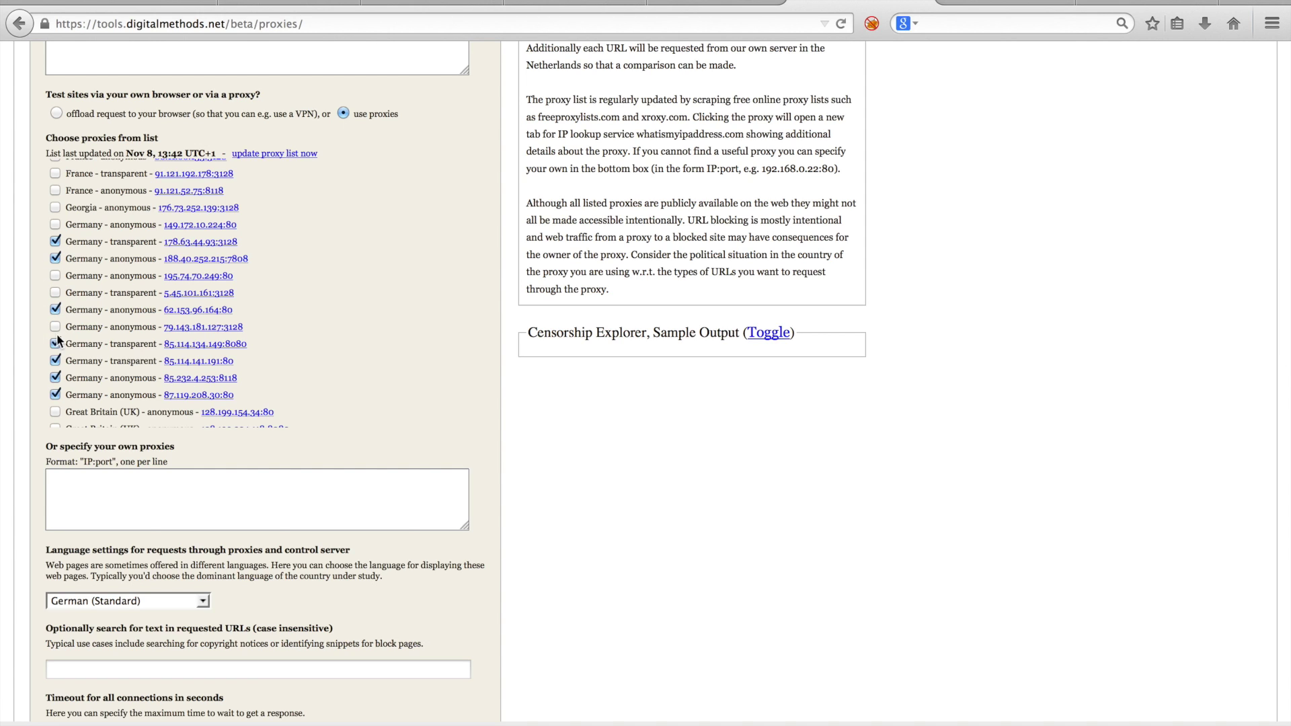
left_click(57, 343)
left_click(55, 361)
left_click(57, 378)
Step: Rerun the nu.nl check with those three proxies
scroll(556, 524, "up", 2)
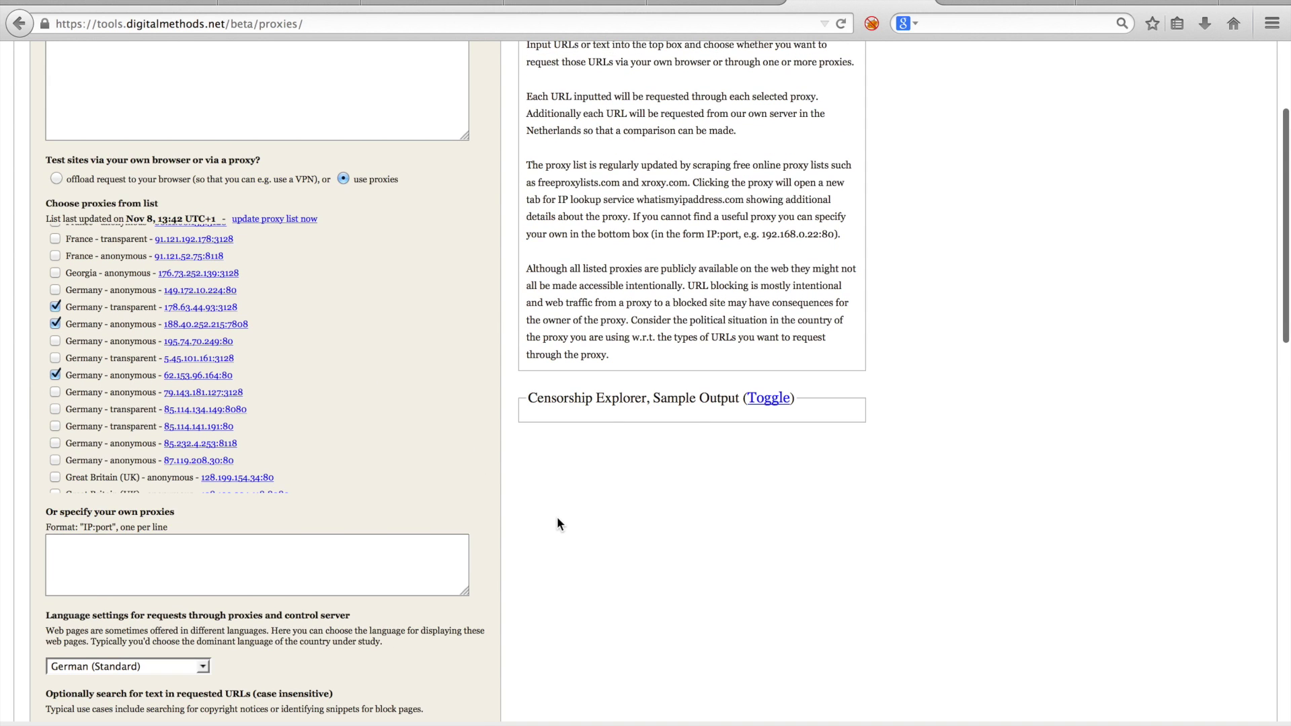
scroll(557, 525, "down", 5)
scroll(556, 524, "down", 3)
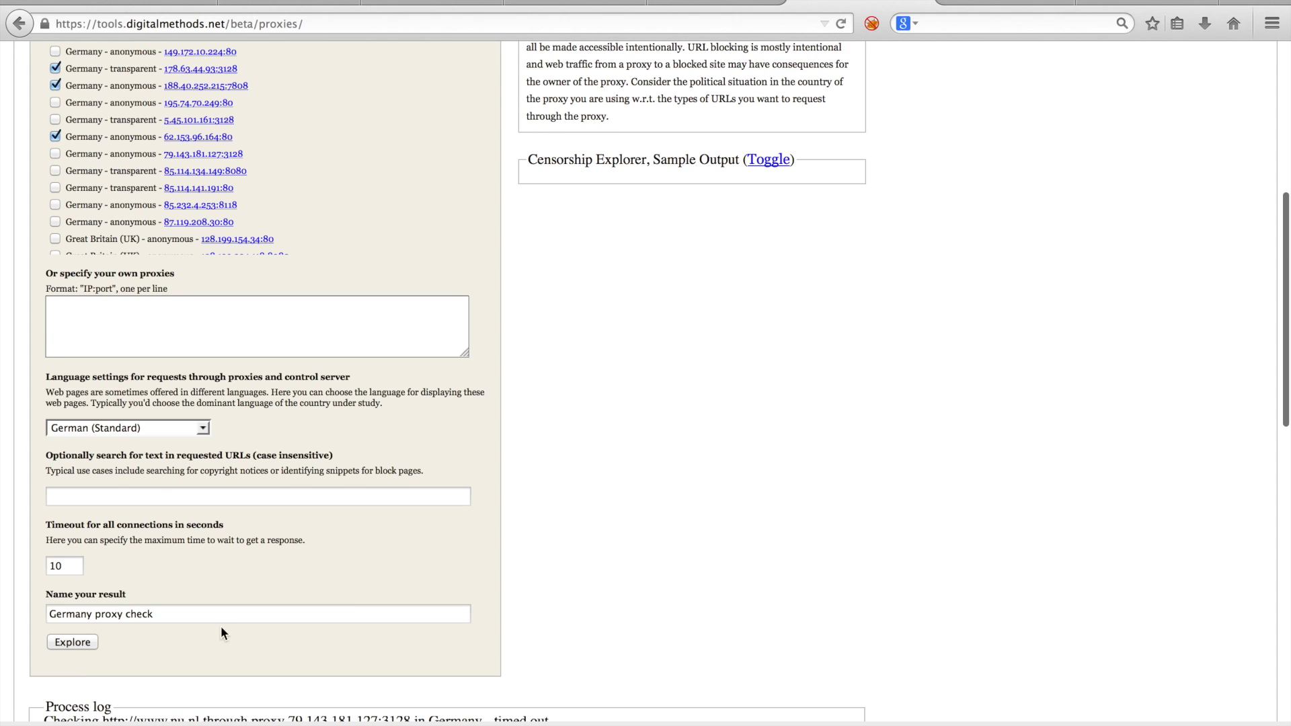
left_click(74, 642)
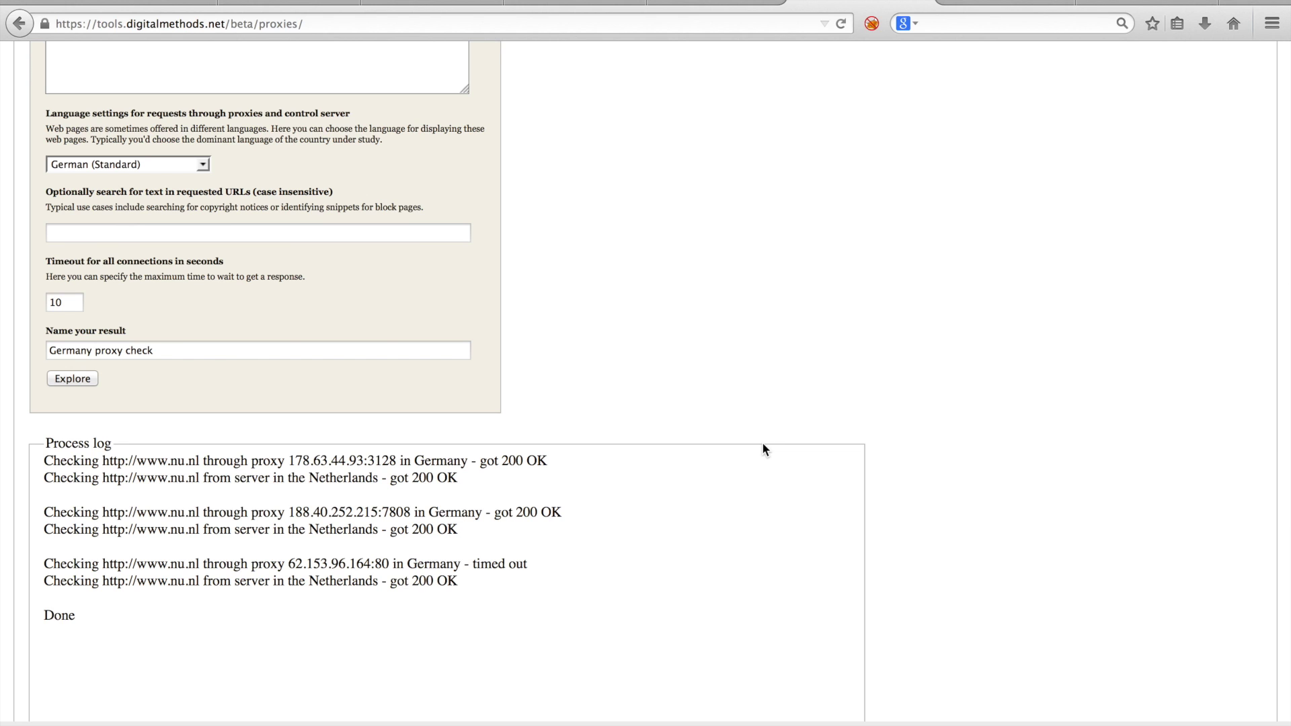
Step: Untick 62.153.96.164 and rerun nu.nl through the two remaining Germany proxies, reviewing the results
scroll(712, 352, "up", 10)
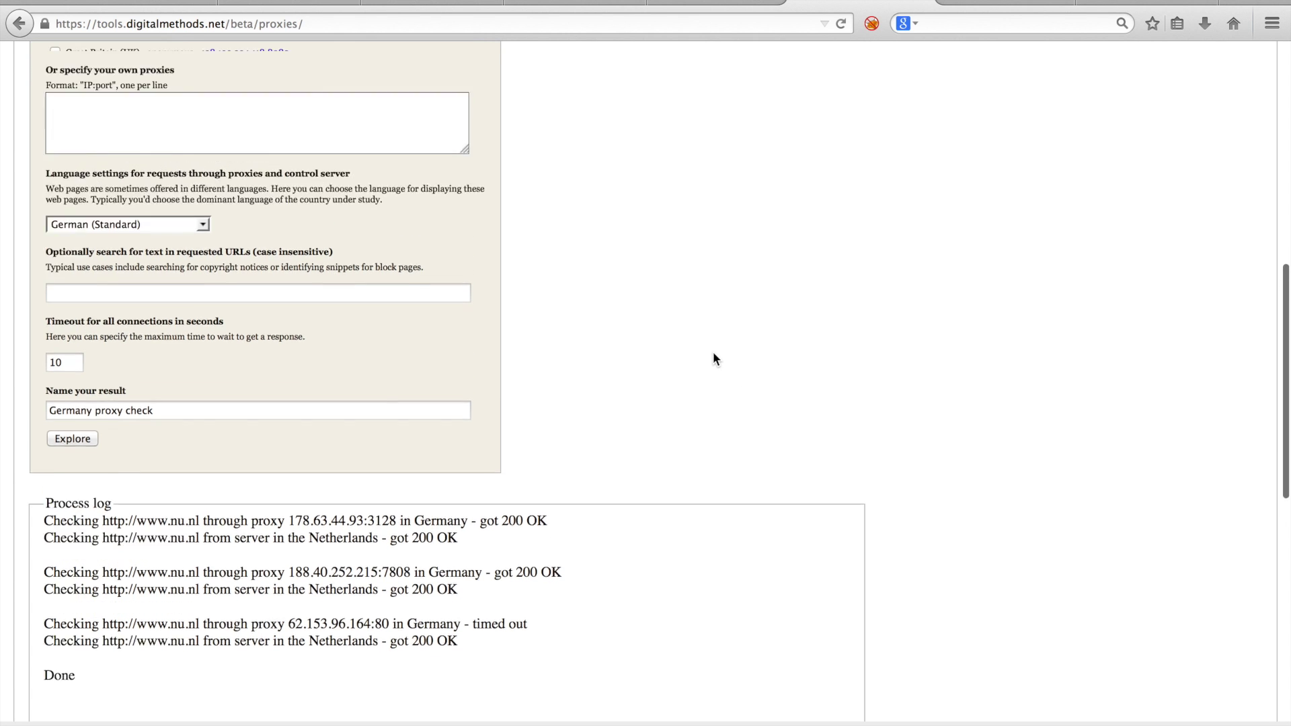
scroll(713, 352, "down", 1)
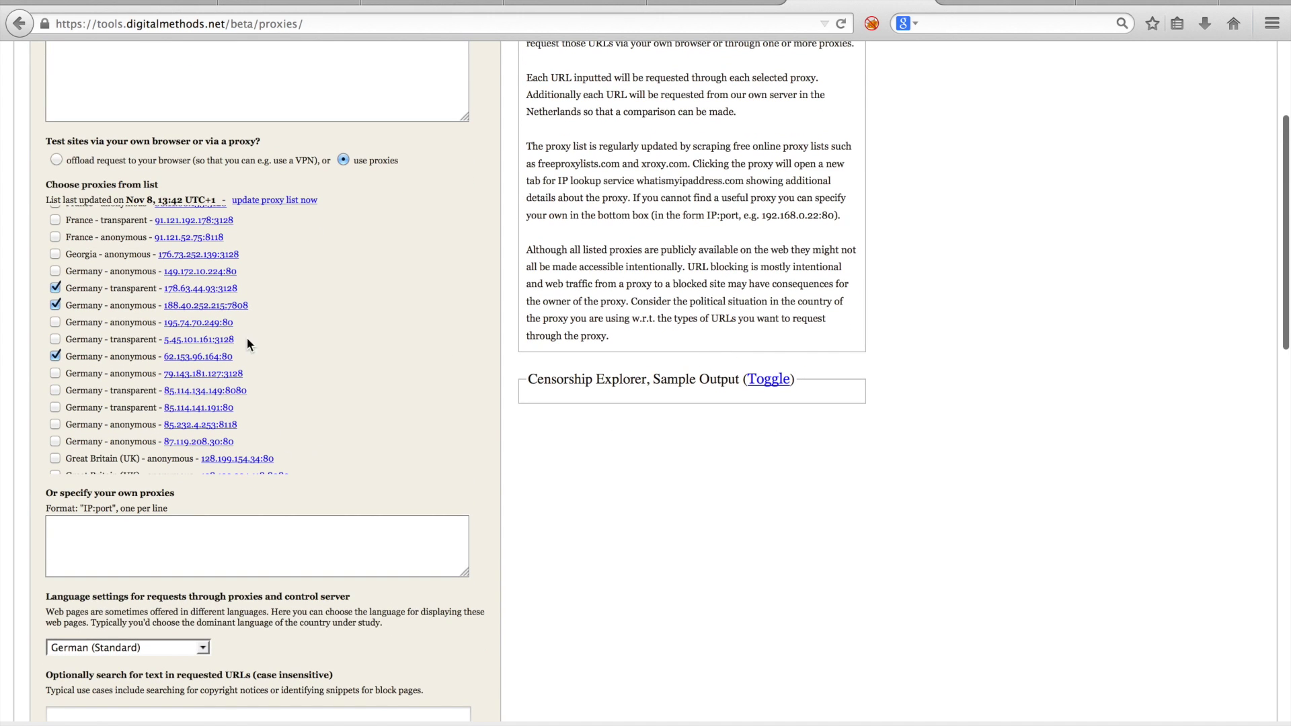
left_click(56, 356)
scroll(632, 458, "down", 4)
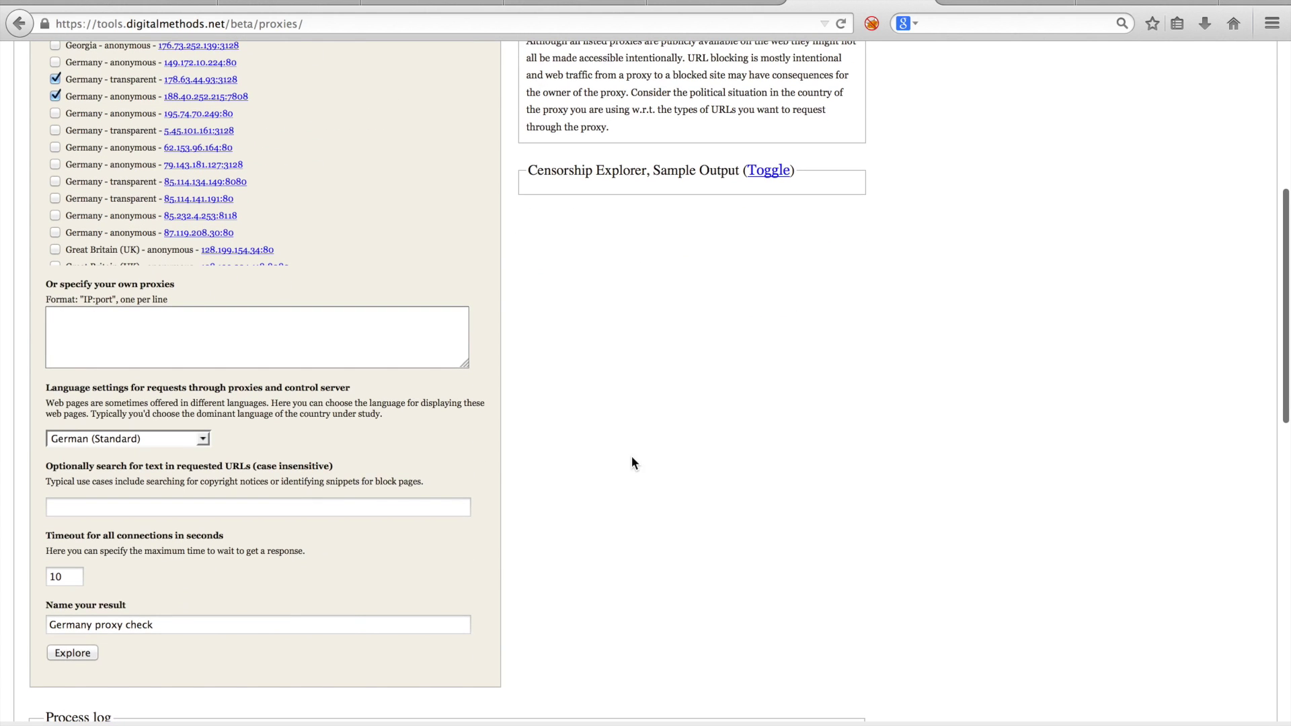
left_click(94, 654)
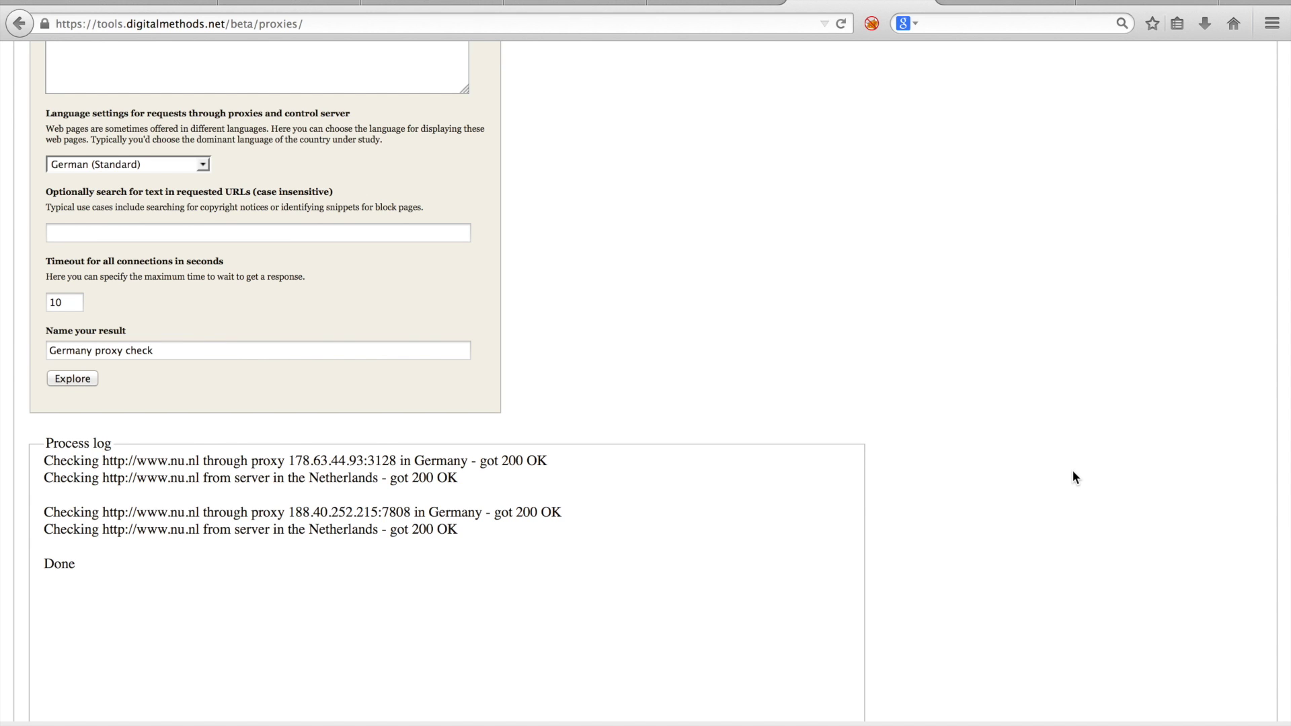
scroll(1071, 470, "down", 2)
scroll(1073, 477, "down", 6)
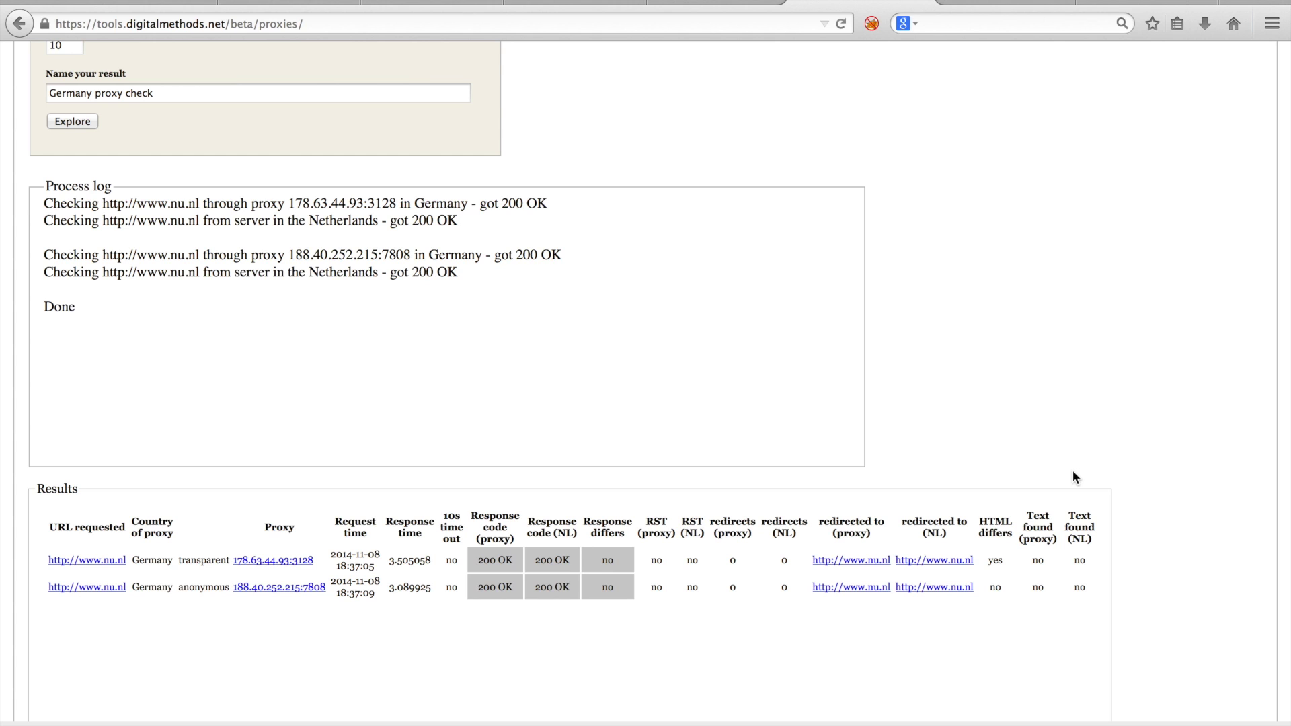
scroll(813, 252, "up", 15)
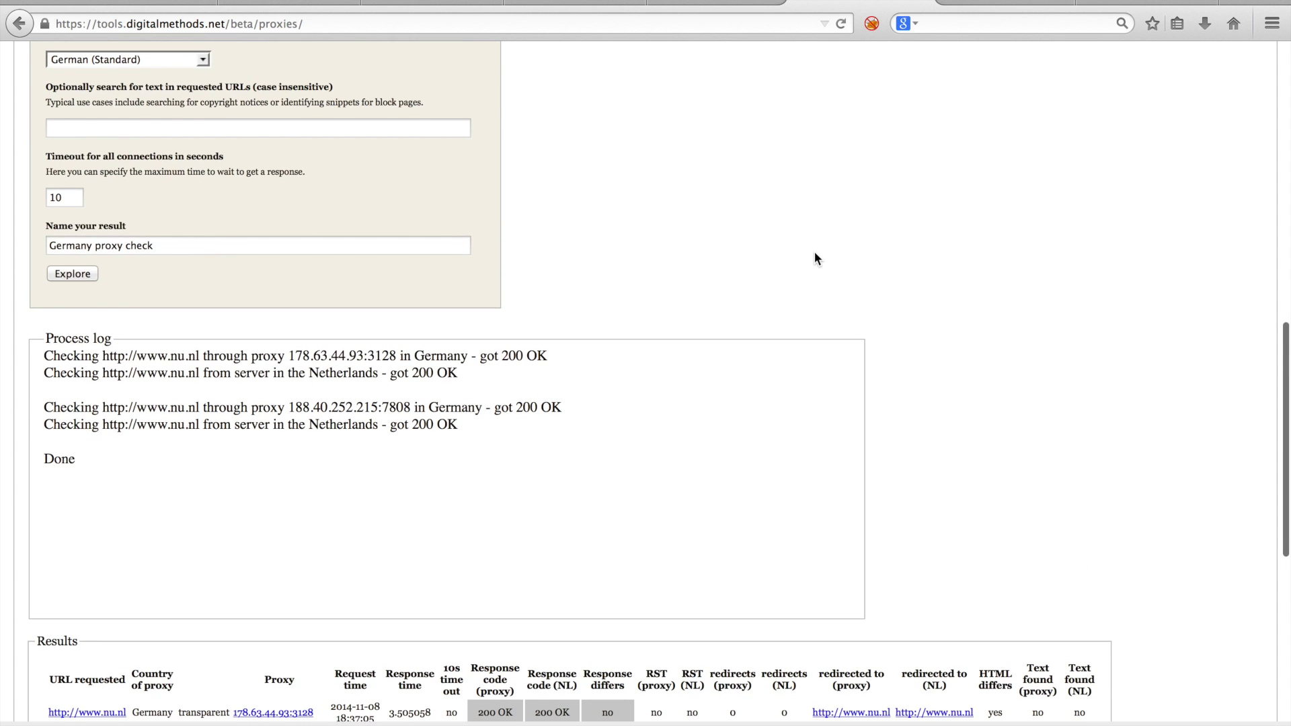
scroll(814, 253, "up", 3)
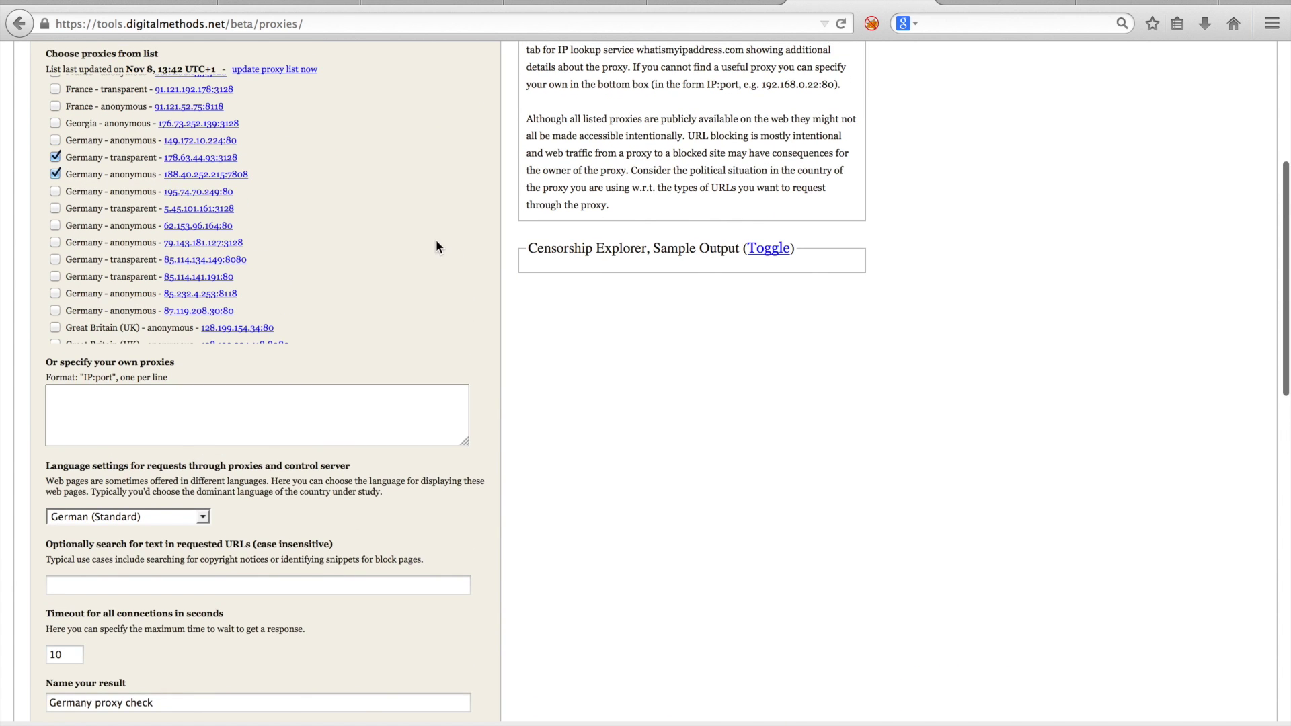
Step: Look up 178.63.44.93 on WhatIsMyIPAddress (Hetzner Online AG, Germany), then return to Censorship Explorer
left_click(229, 159)
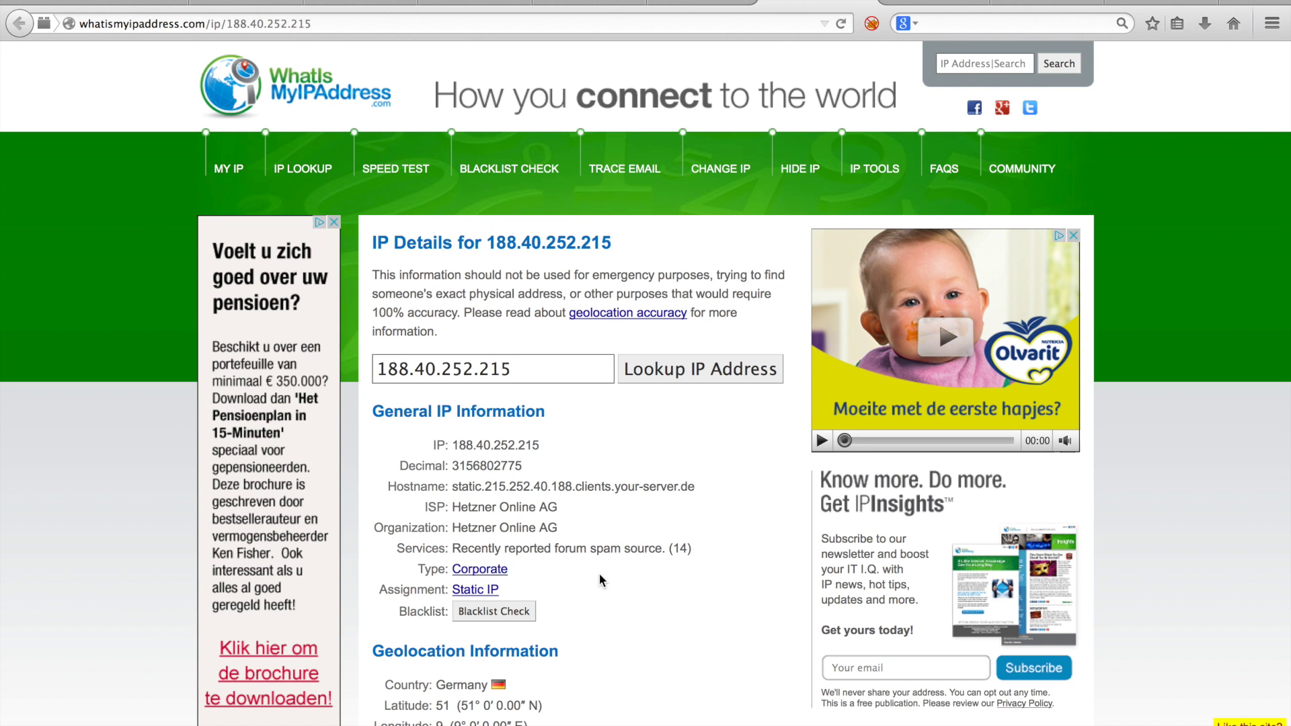
key("ctrl+Tab")
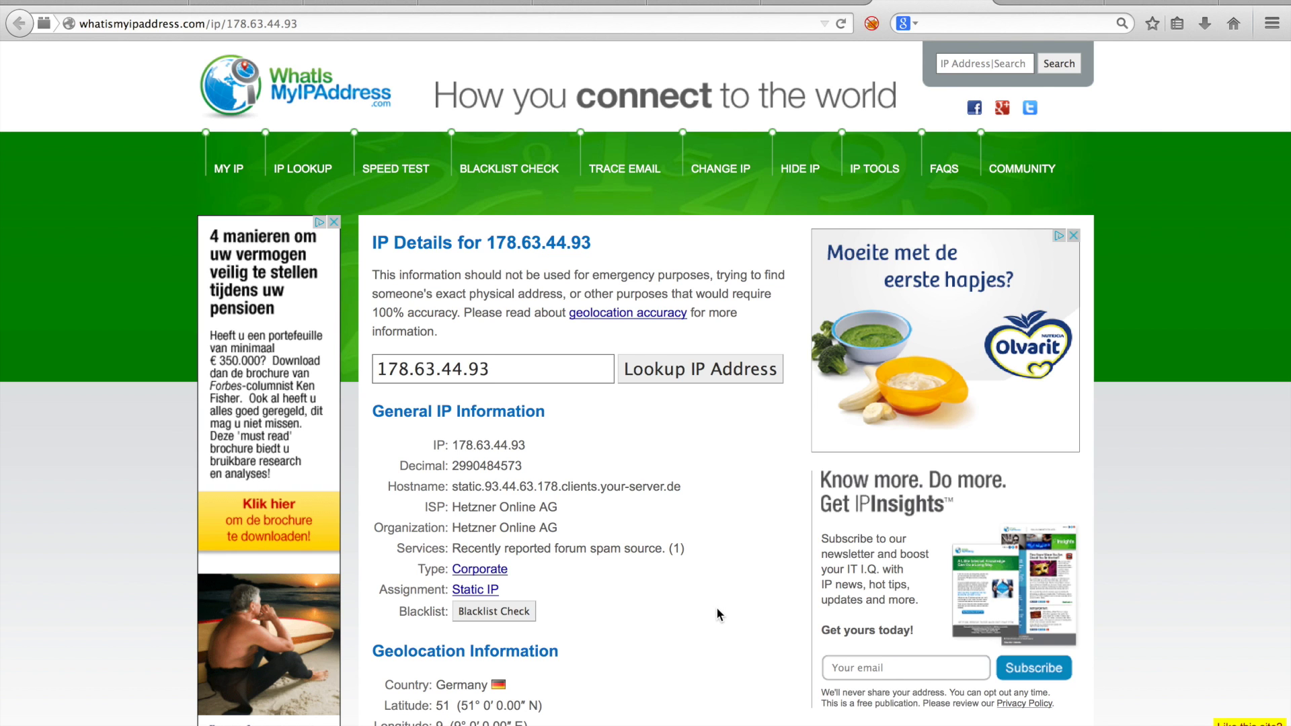
scroll(717, 613, "down", 5)
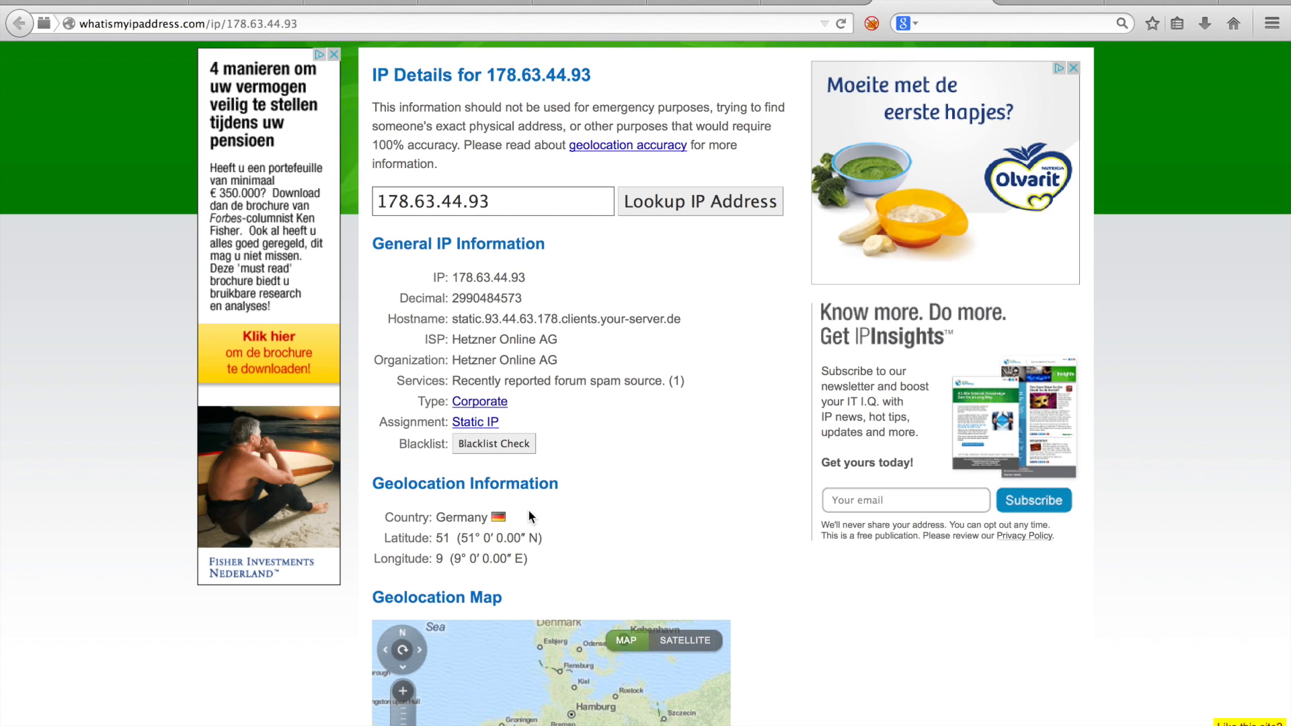
left_click(710, 8)
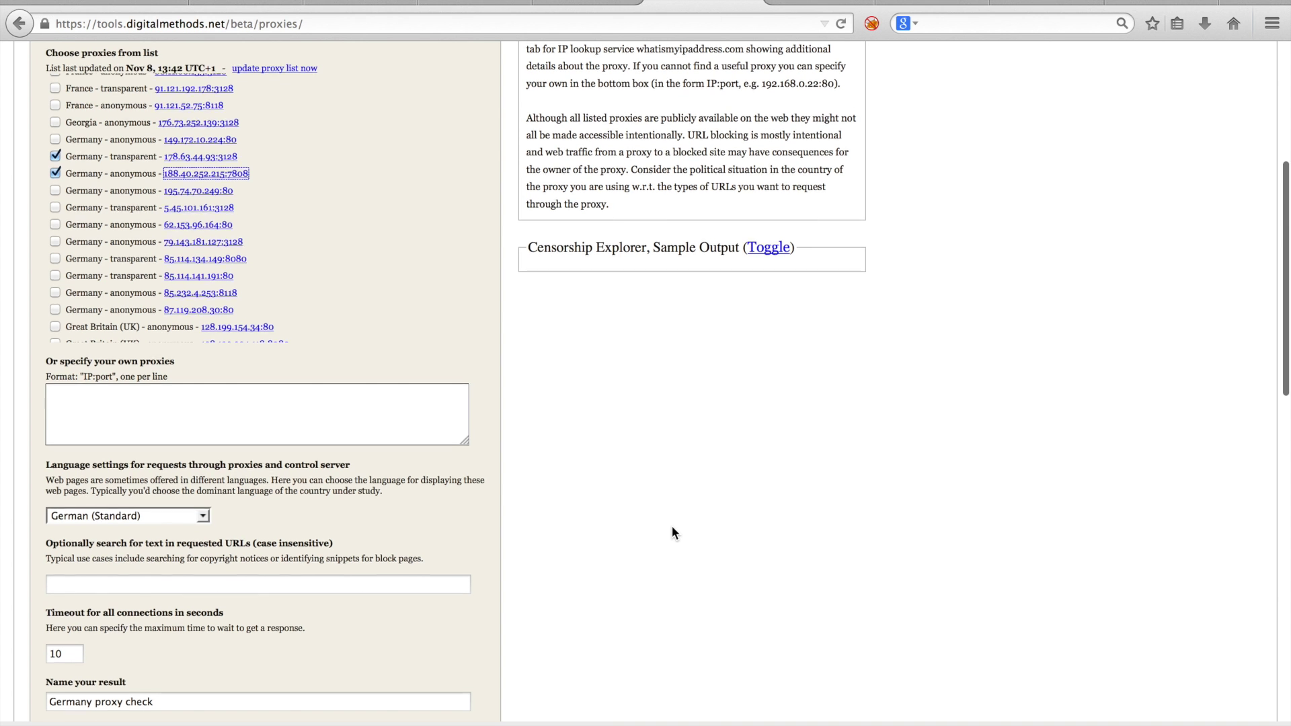
scroll(673, 532, "down", 1)
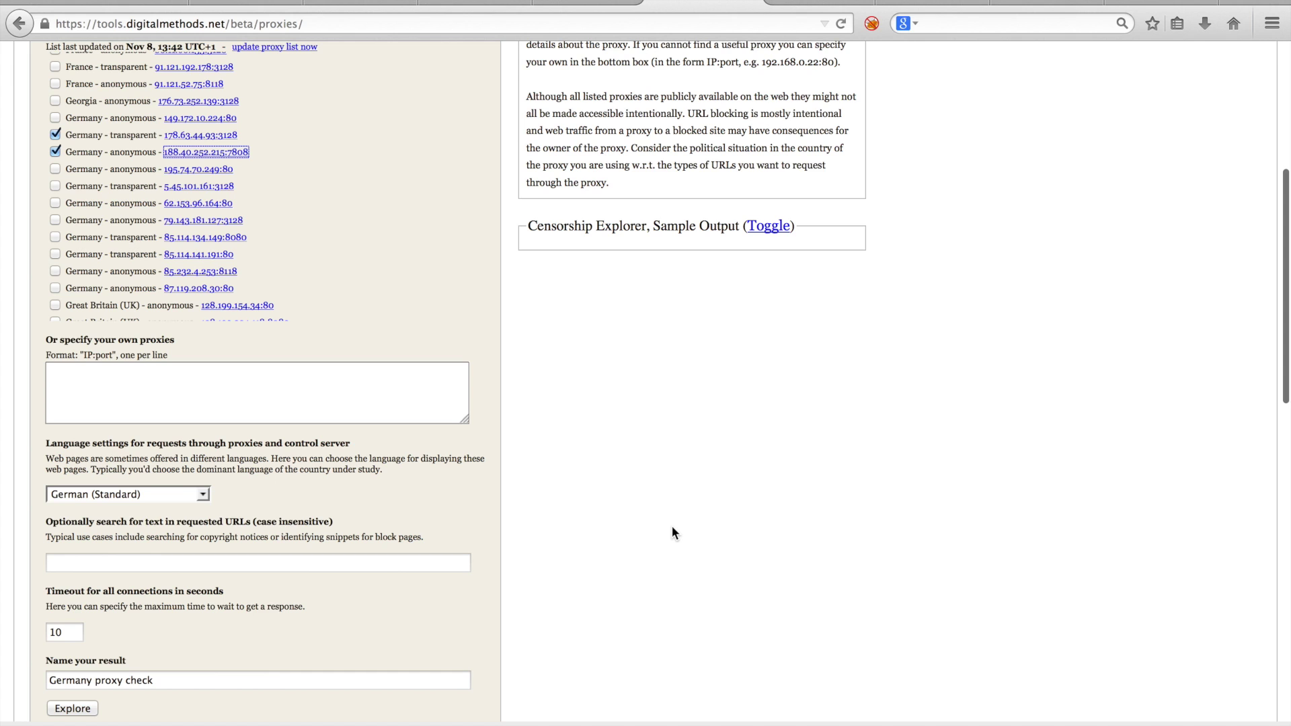
scroll(673, 532, "up", 5)
scroll(672, 527, "up", 4)
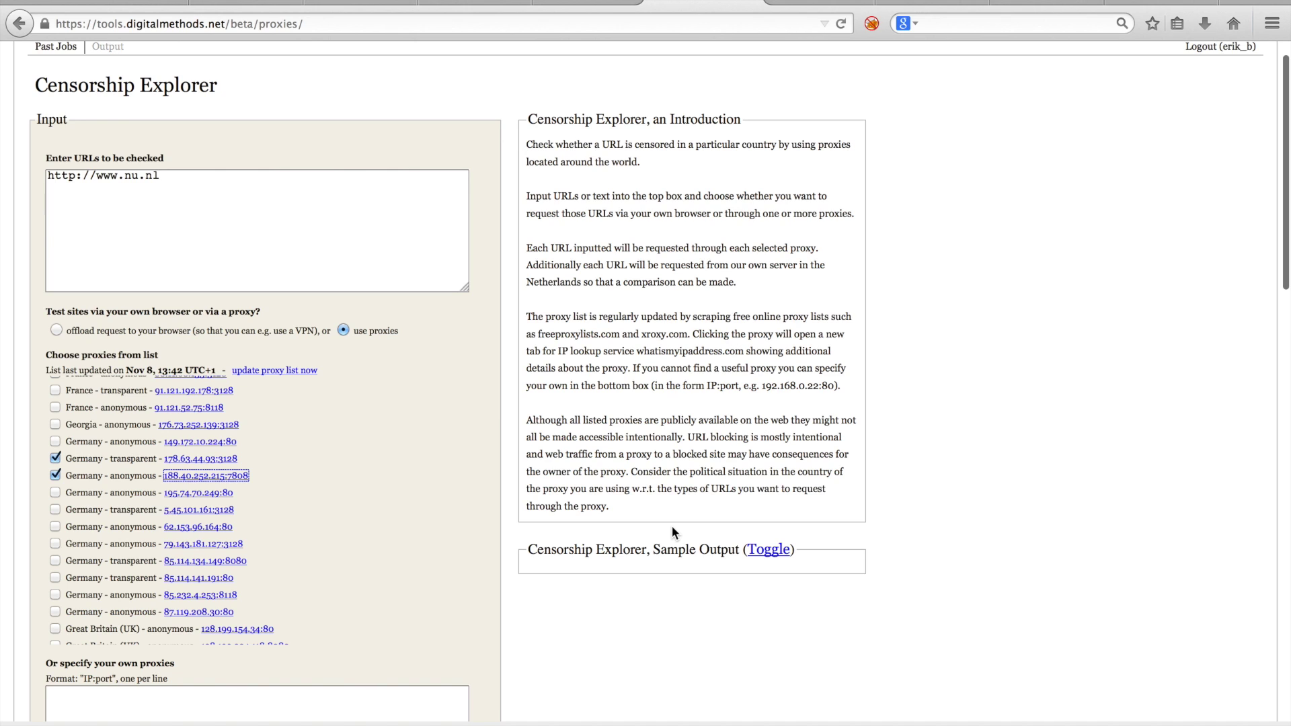
scroll(671, 526, "up", 1)
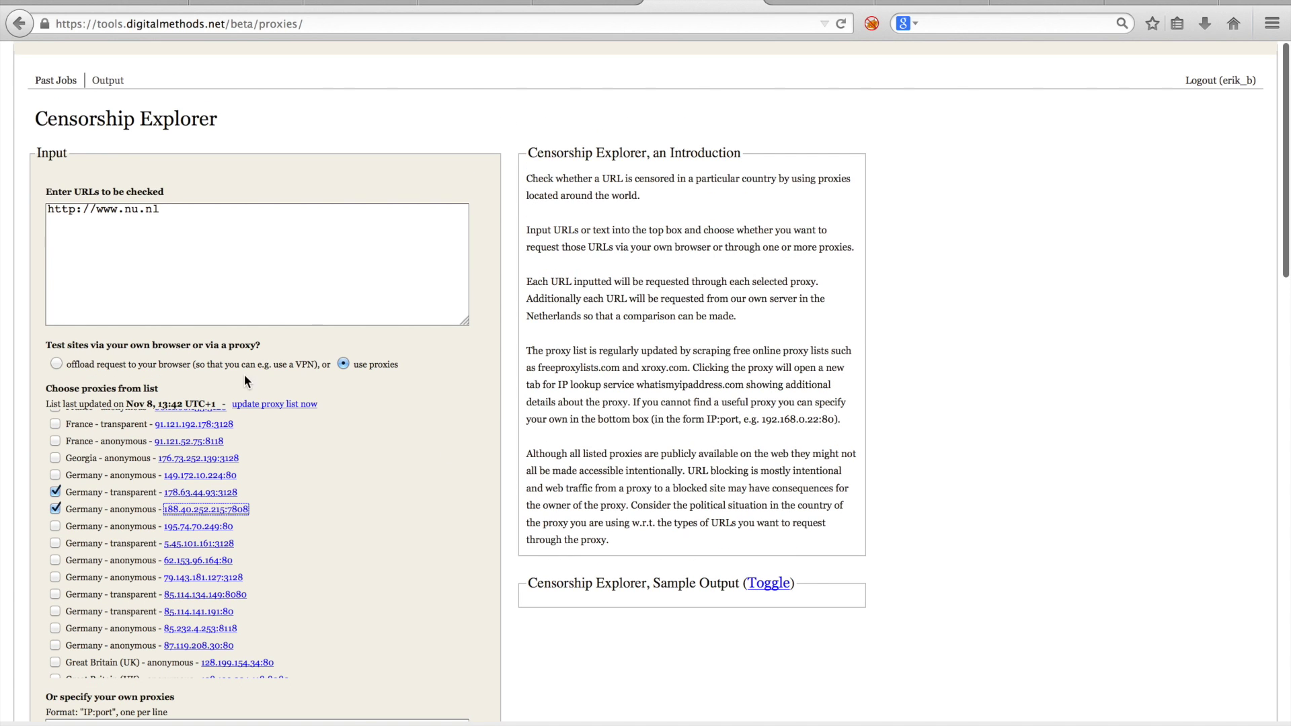
left_click(375, 294)
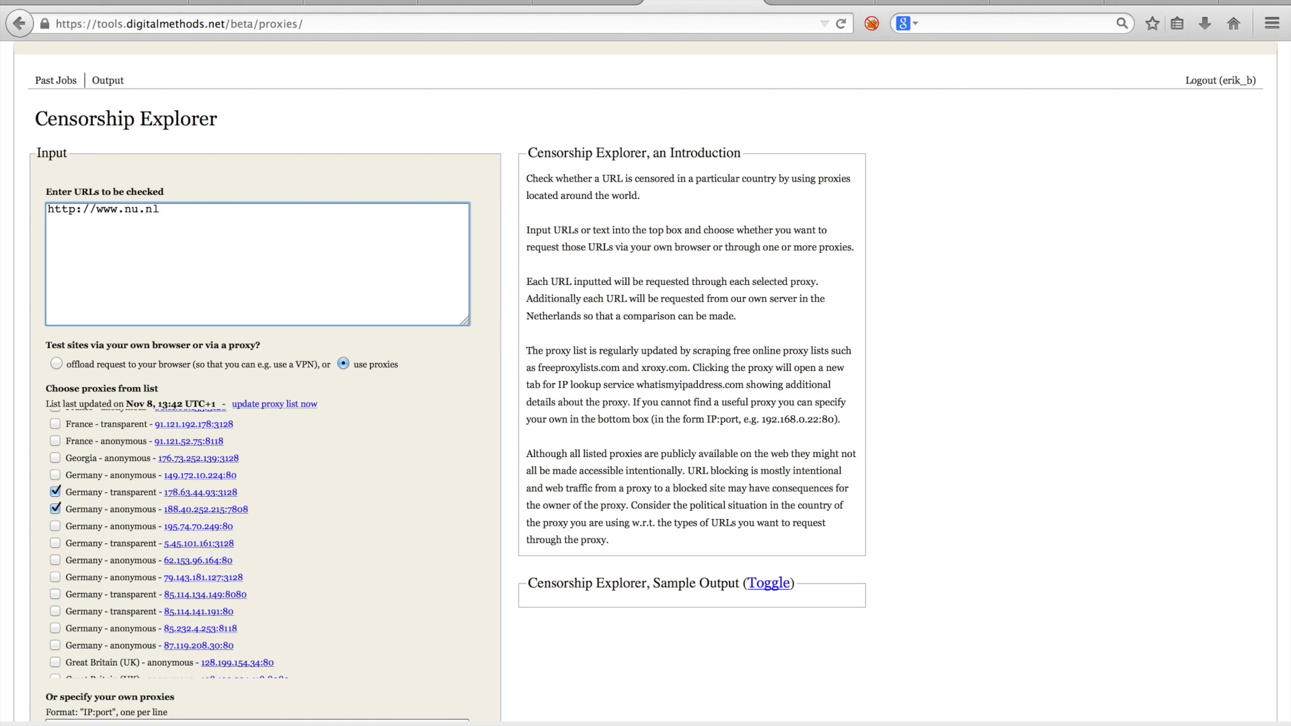
left_click(1143, 6)
left_click(662, 26)
key("super+c")
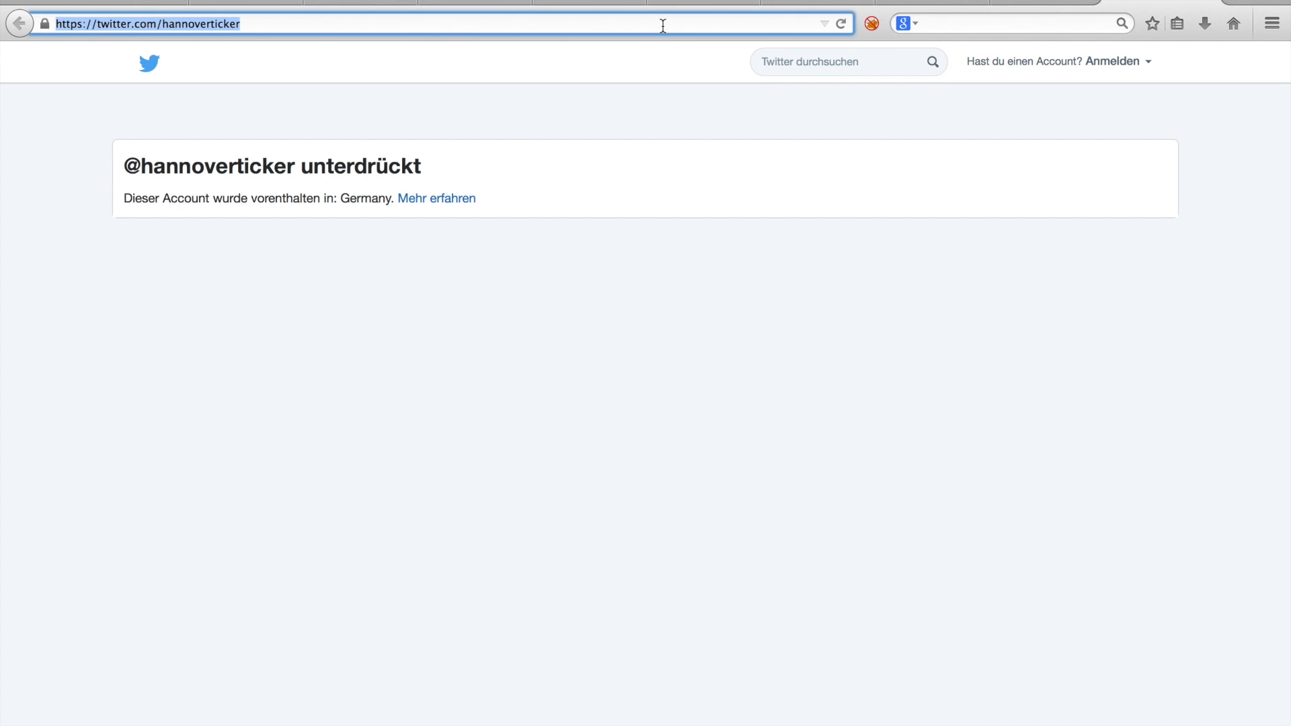
left_click(703, 5)
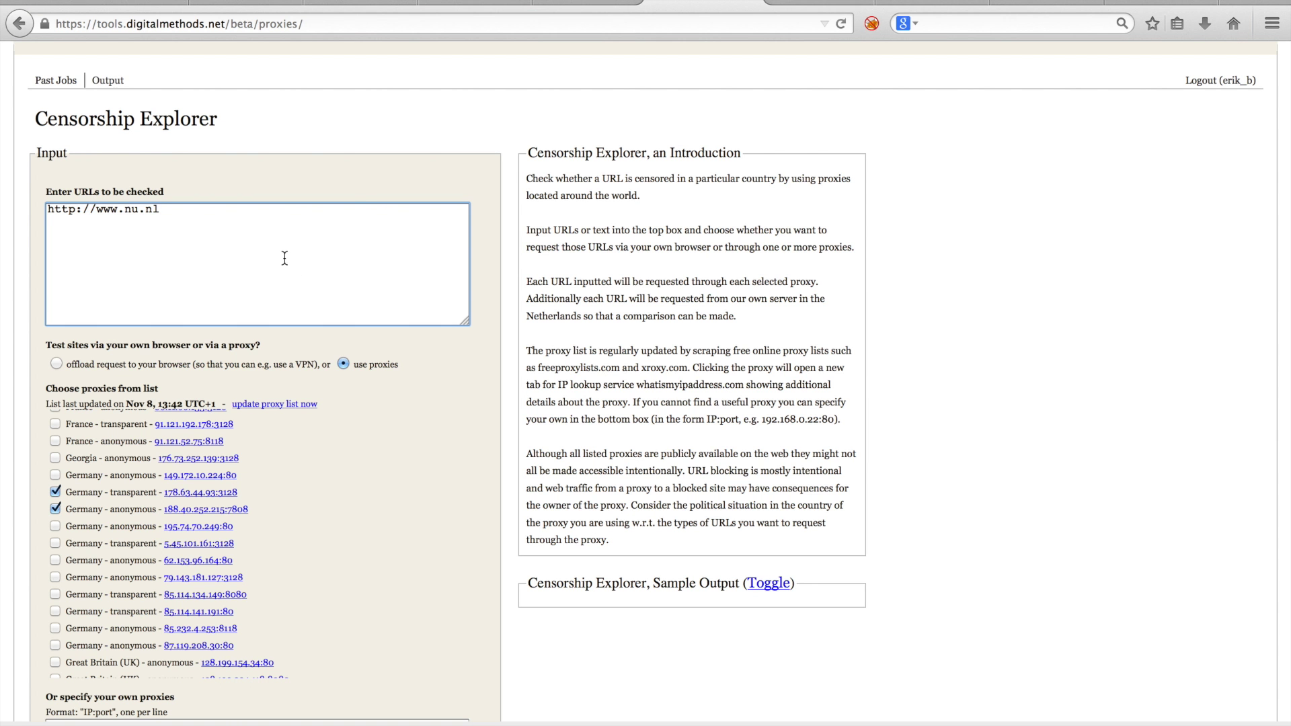
key("super+a")
key("super+v")
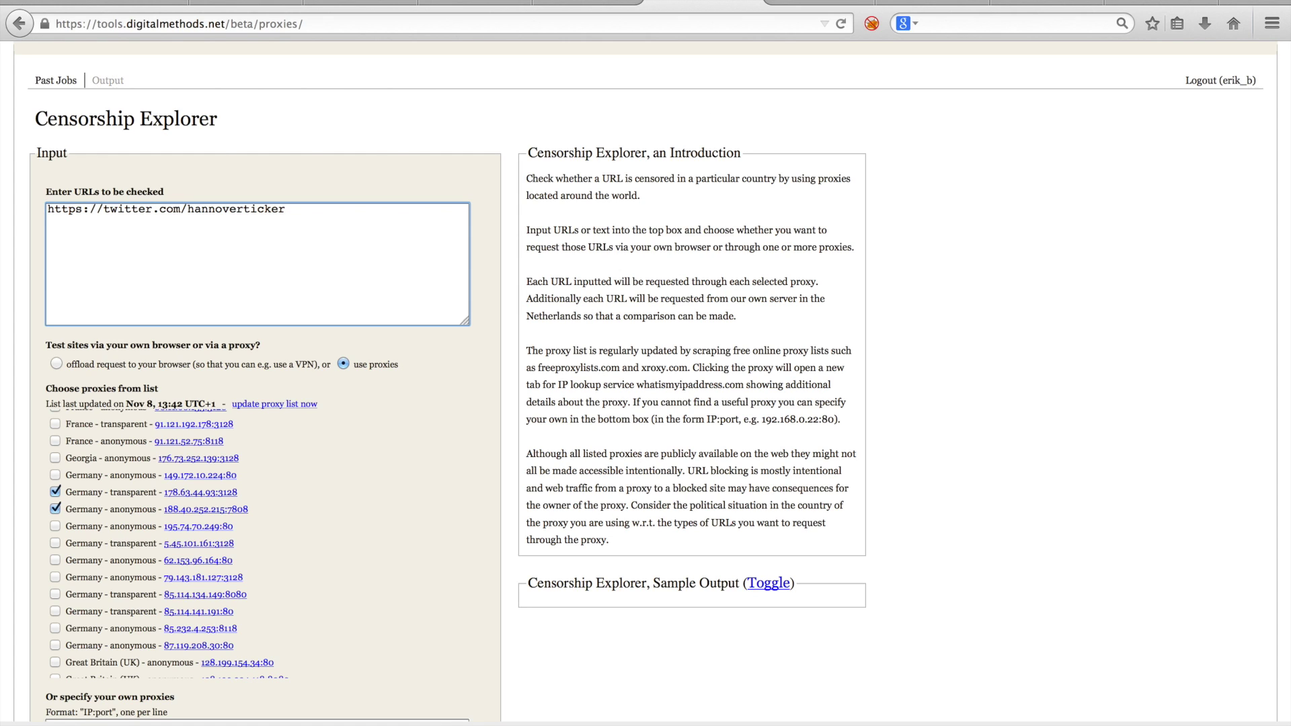
Step: Copy the phrase 'Account wurde vorenthalten' from the withheld Twitter account page
left_click(1174, 10)
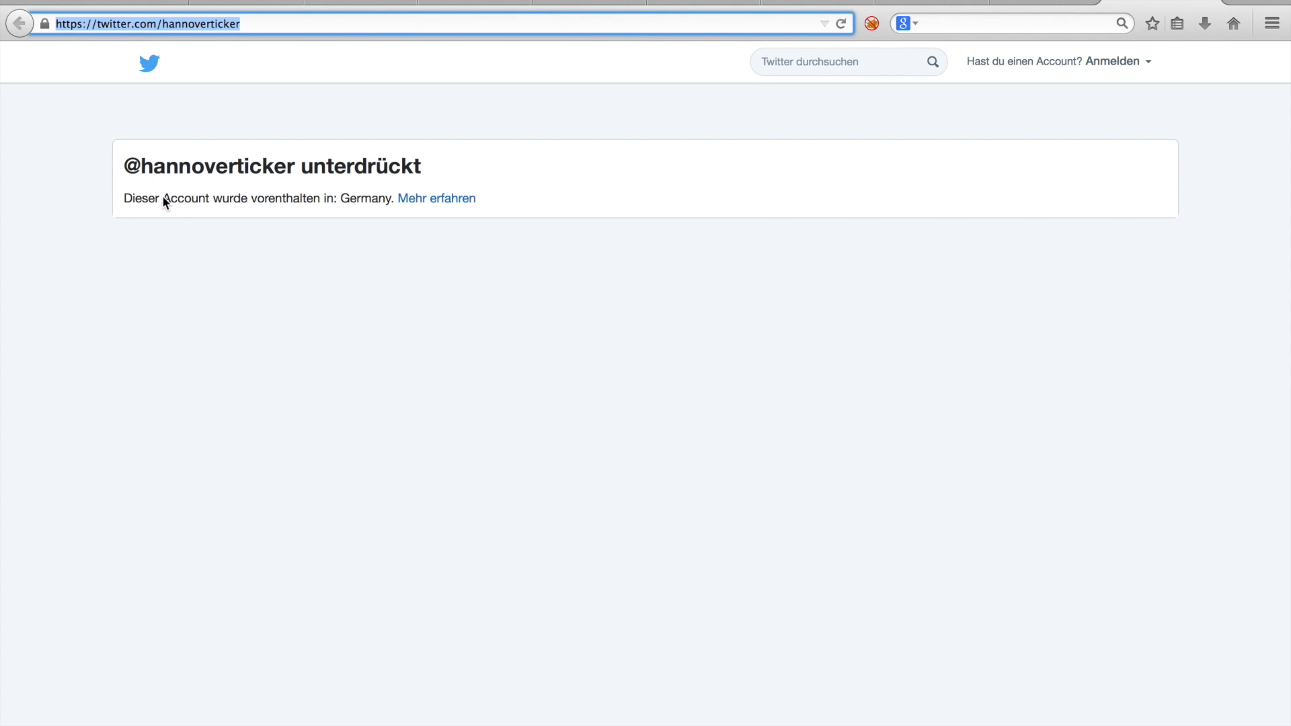
left_click_drag(162, 196, 321, 210)
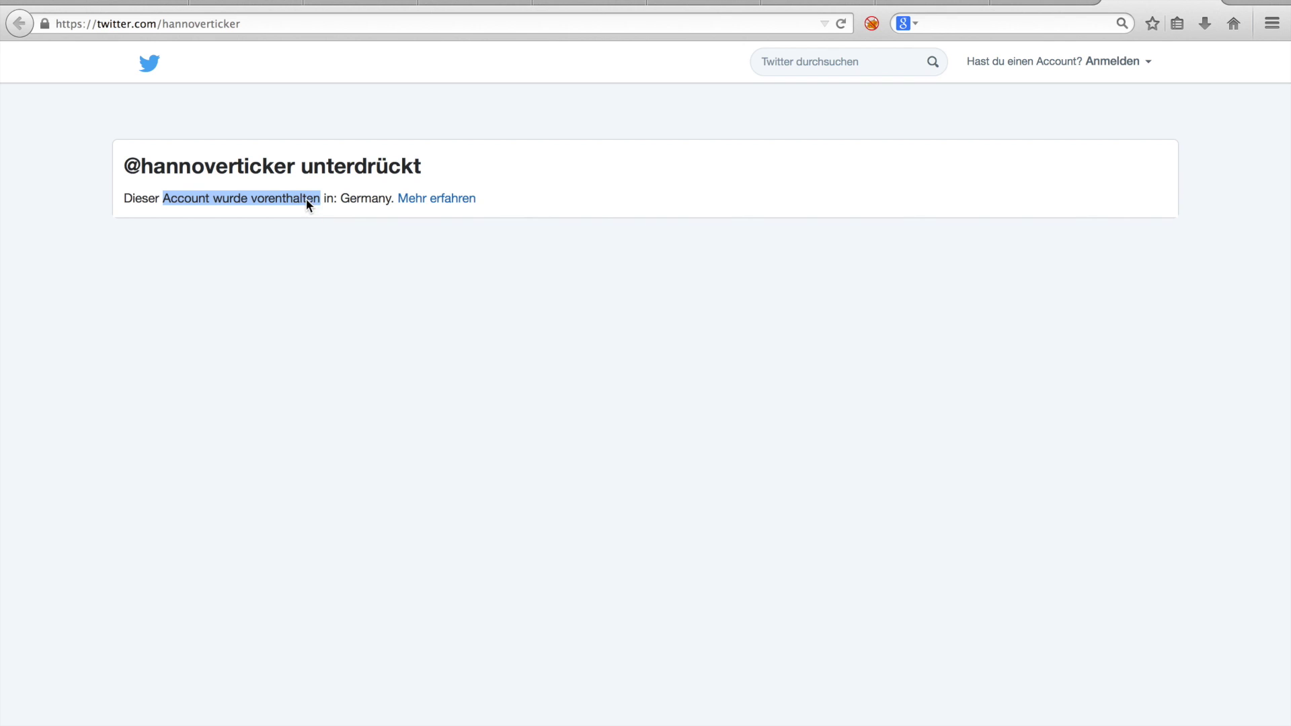
right_click(305, 199)
left_click(324, 211)
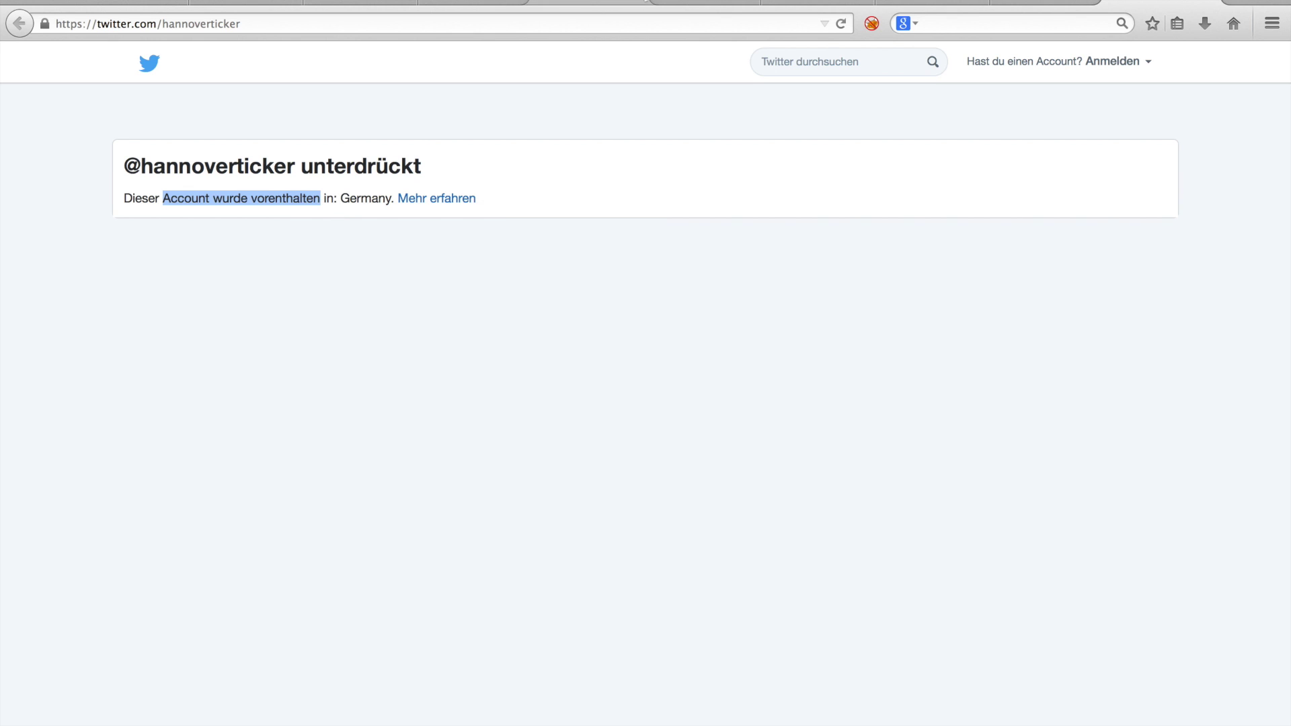
left_click(715, 2)
scroll(758, 417, "down", 5)
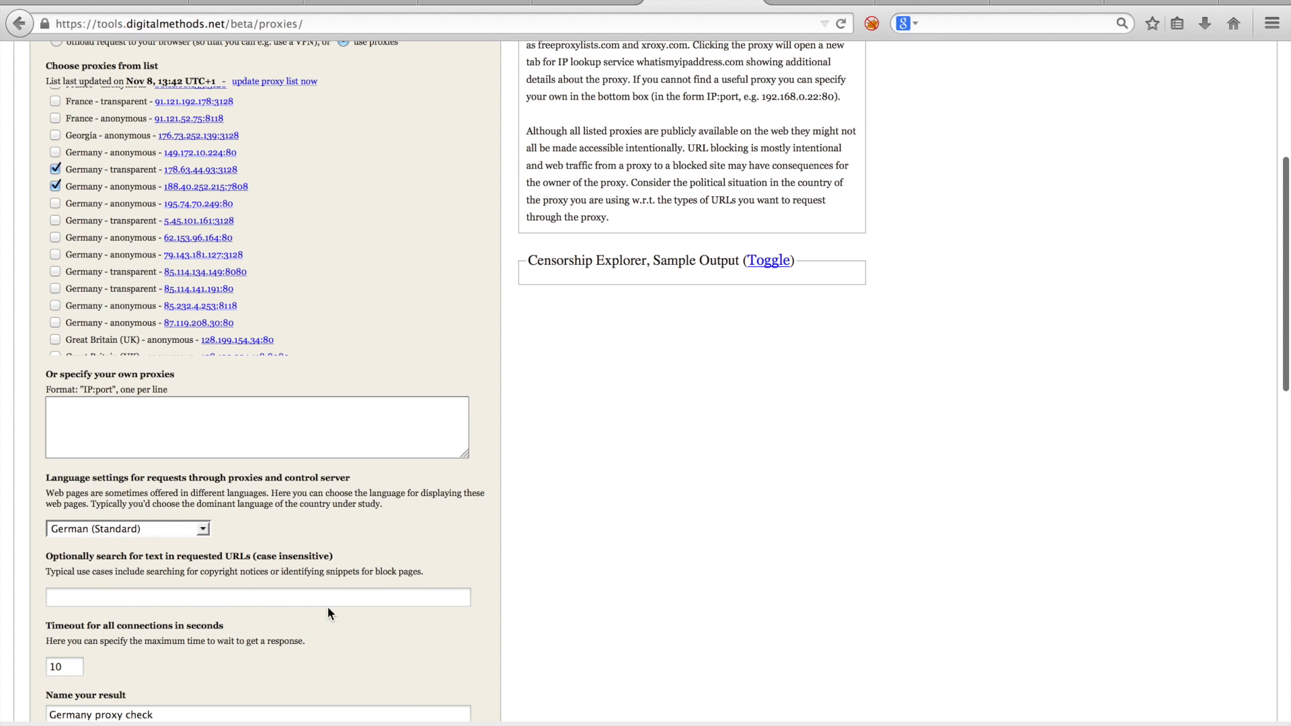
Step: Set the optional search text to 'Account wurde vorenthalten'
left_click(332, 597)
key("super+v")
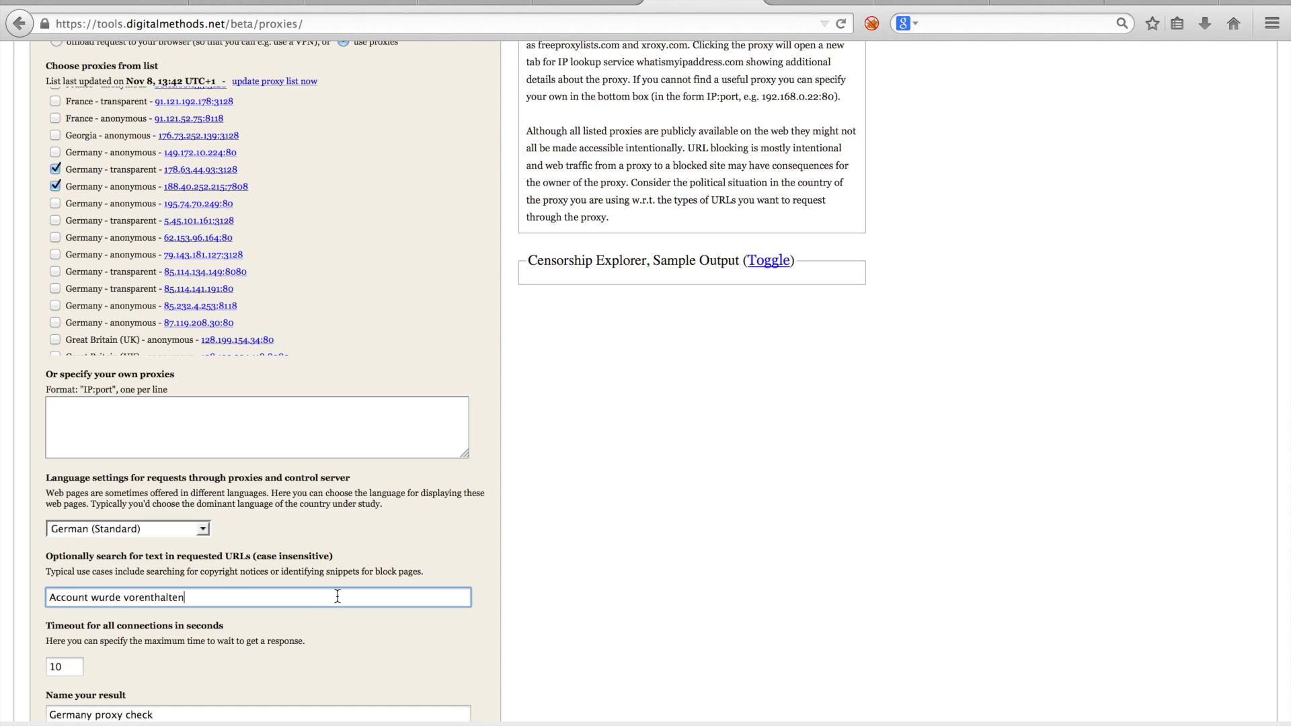
left_click(724, 571)
scroll(724, 571, "down", 4)
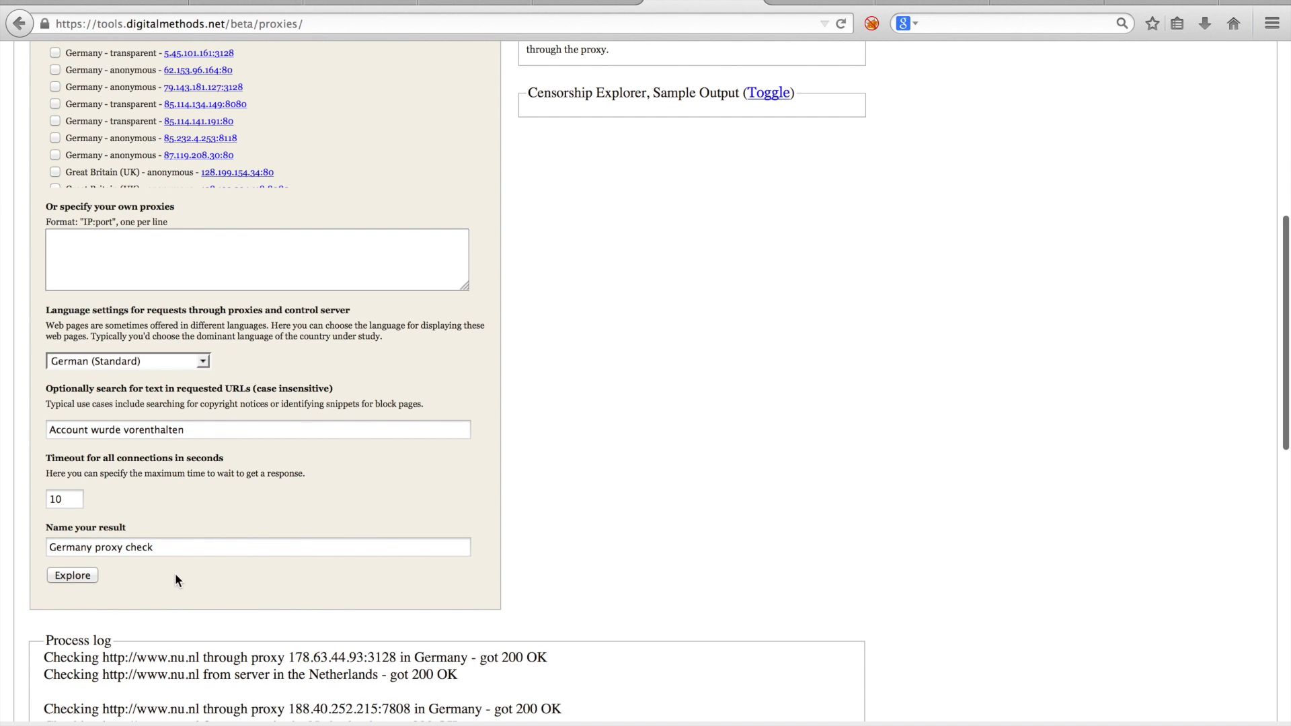
Step: Delete 'check' from the result name and run the check through both German proxies
double_click(140, 548)
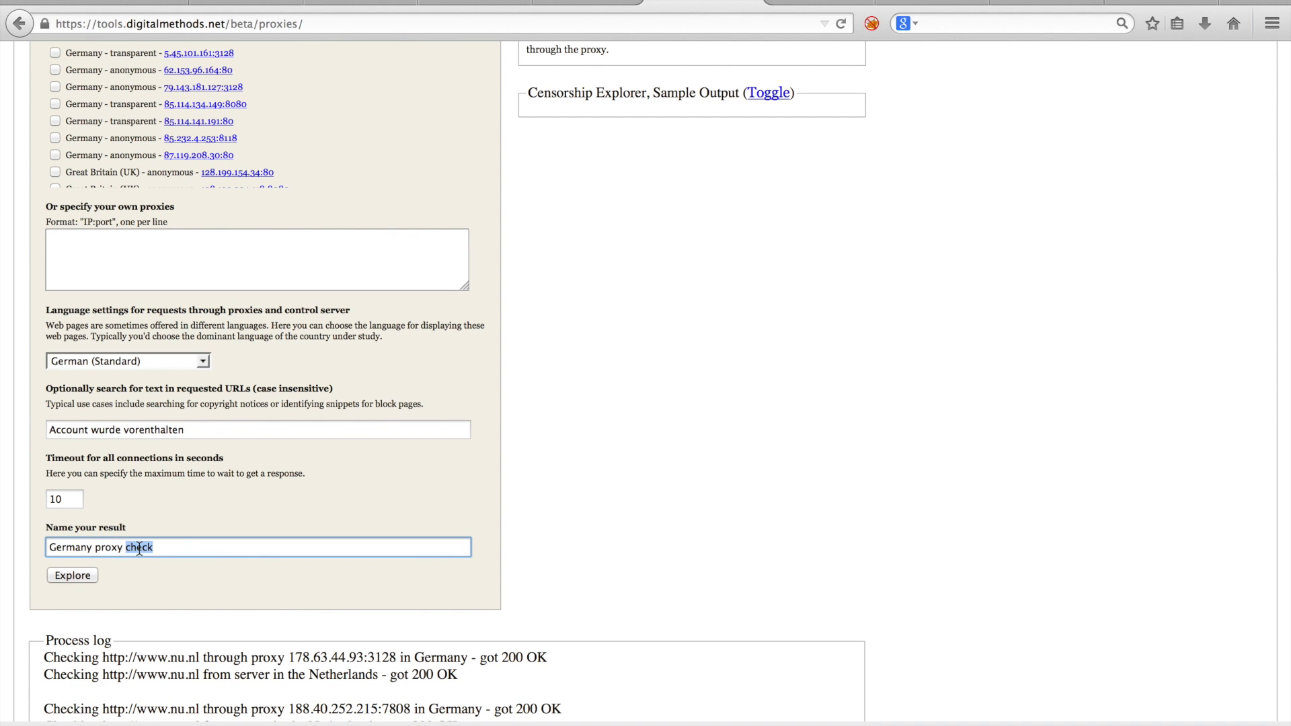
key("BackSpace")
left_click(79, 575)
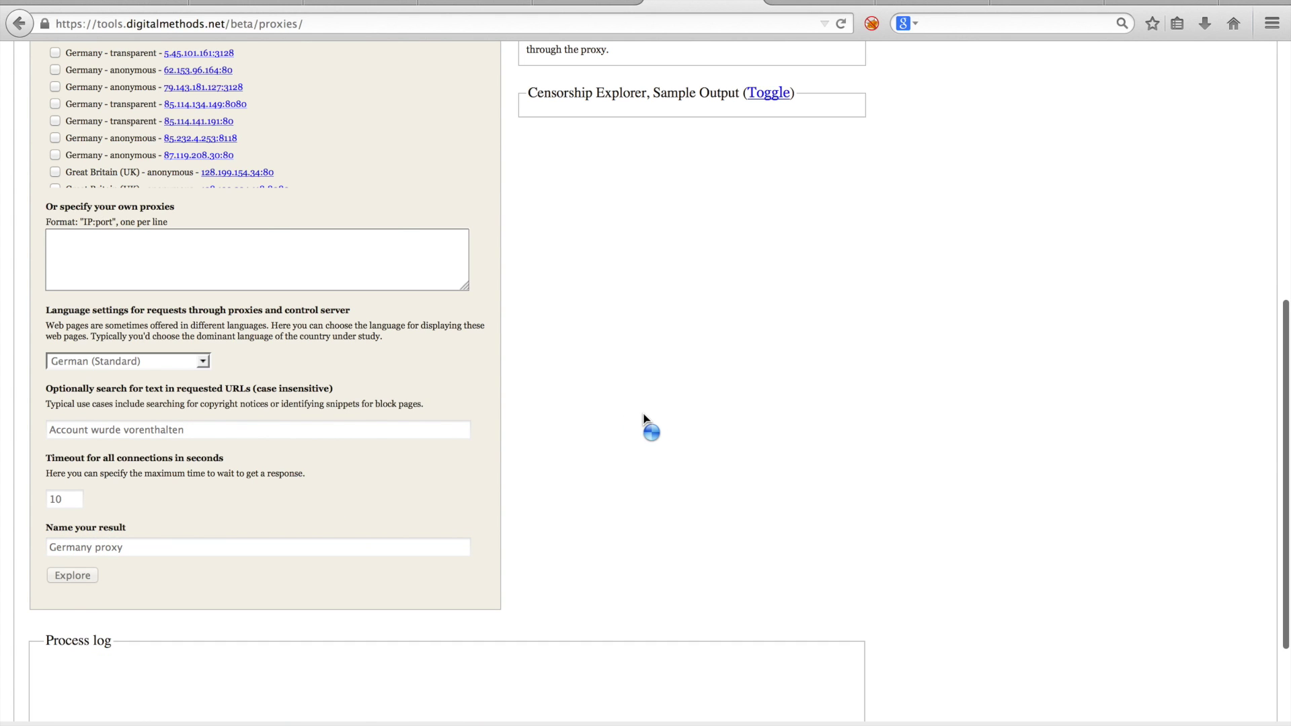
scroll(985, 410, "down", 5)
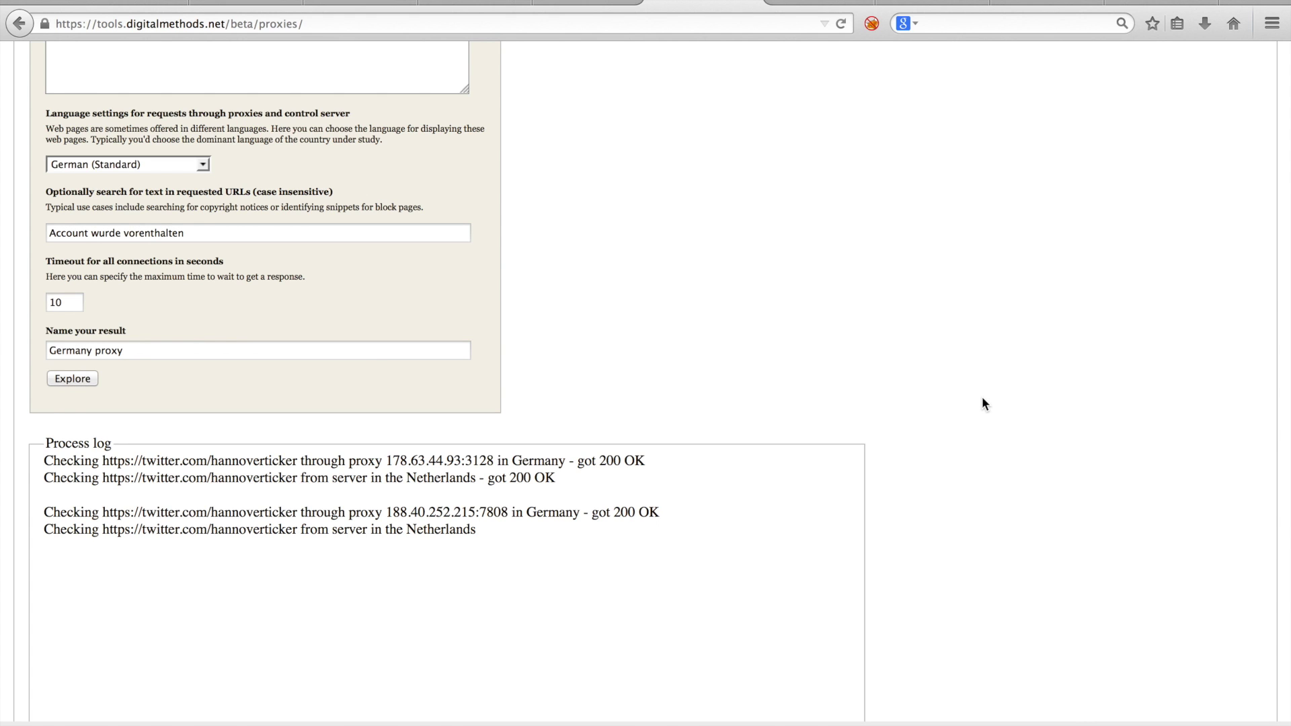
scroll(982, 402, "down", 5)
Step: Scroll to the results table showing HTML differing for both German proxies
scroll(982, 402, "down", 1)
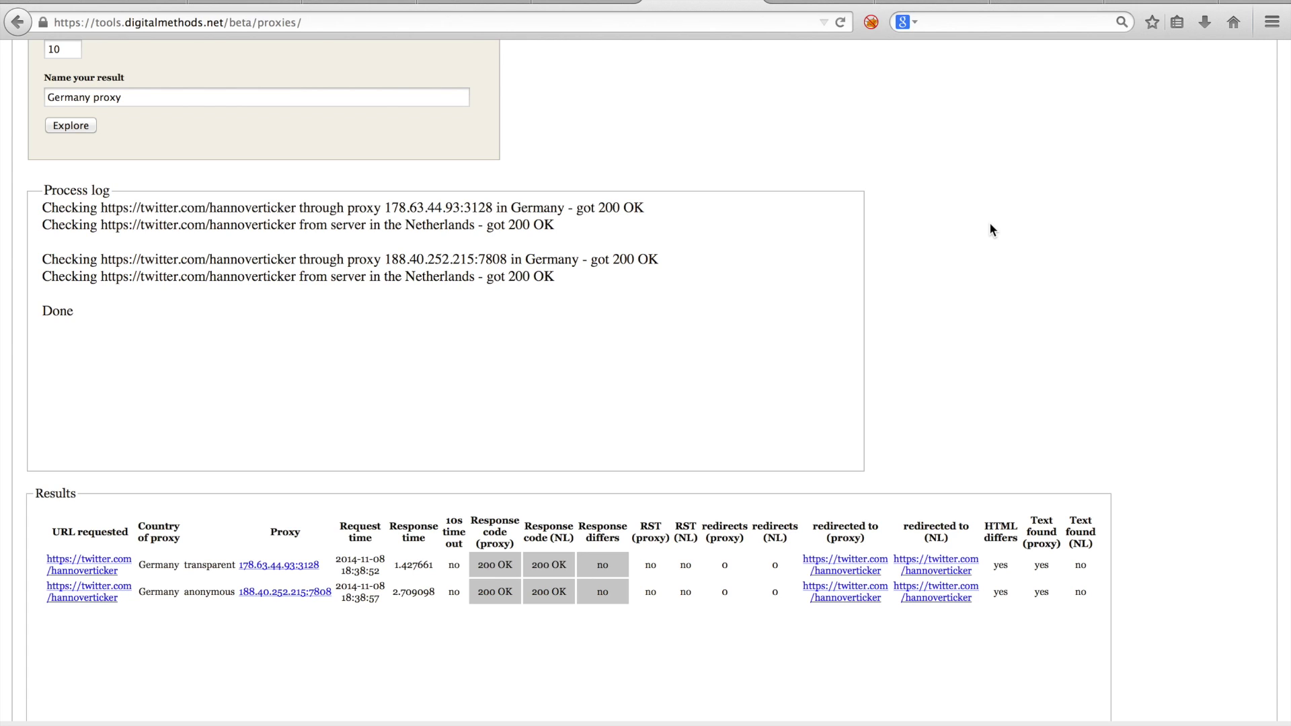
Step: View the local Proxy Diagram.png in a new tab, then close it
key("super+t")
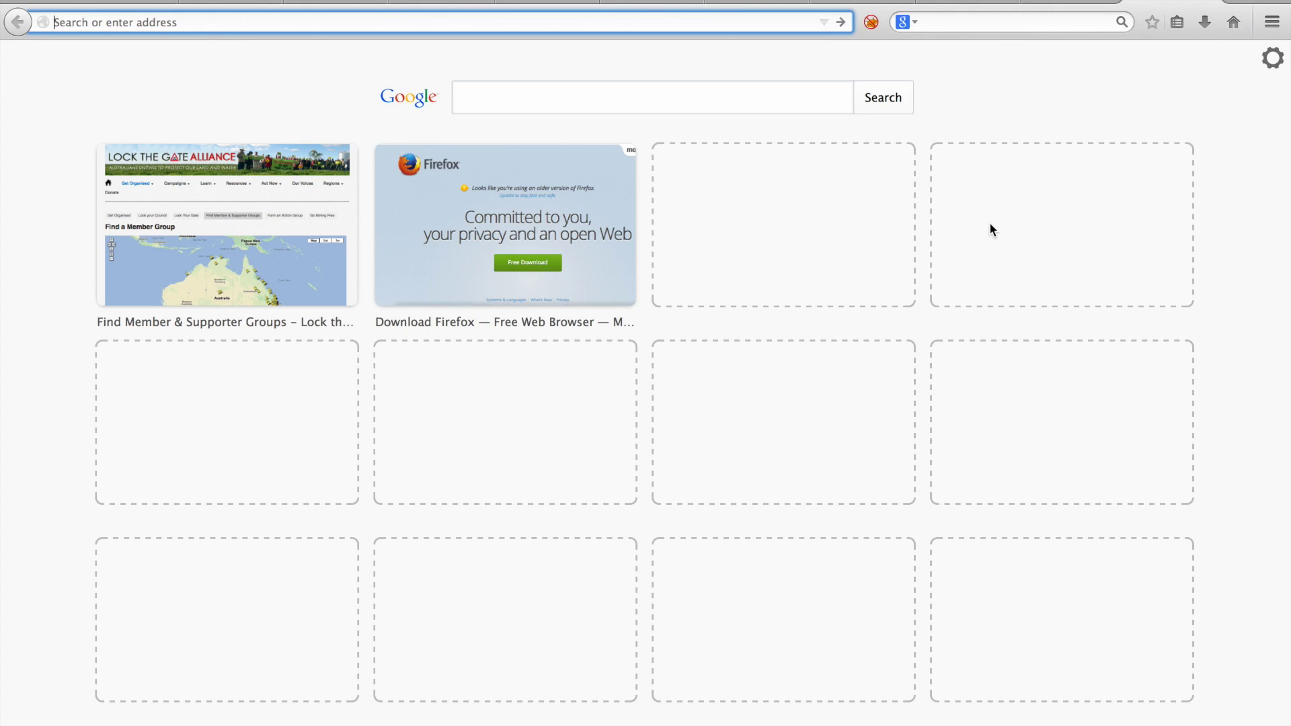
key("super+v")
key("Return")
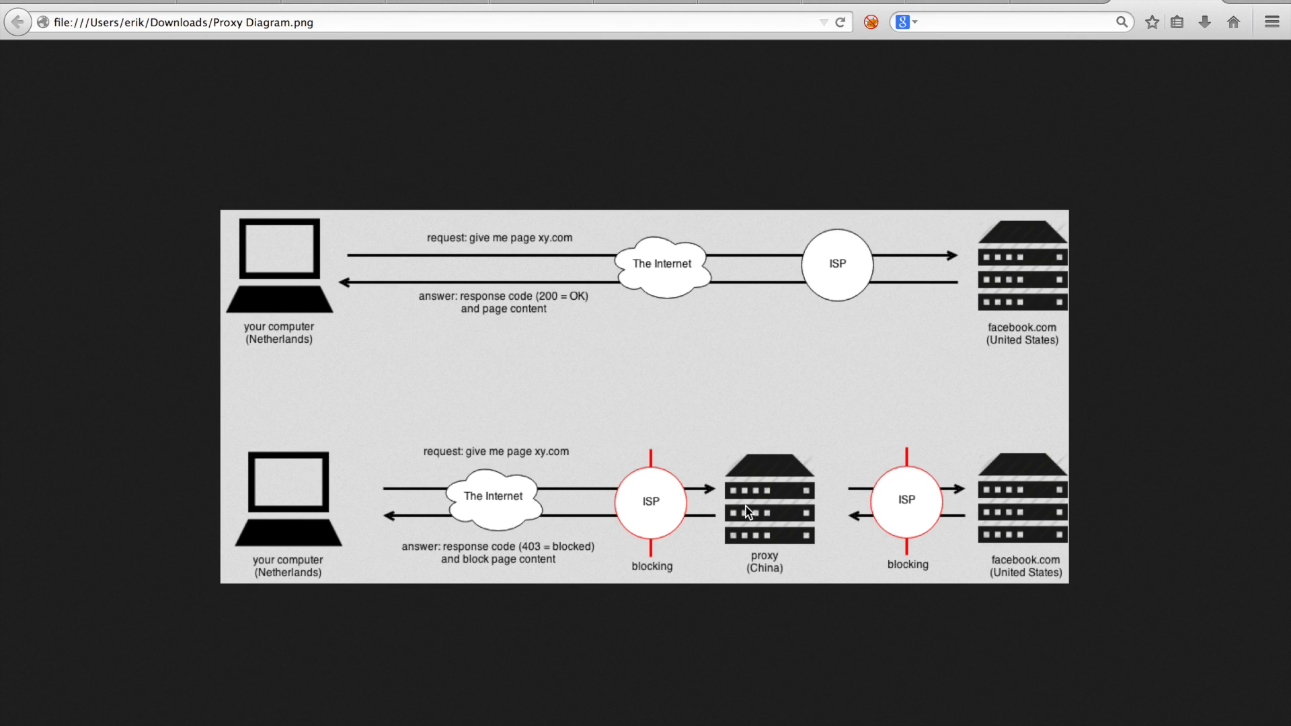
key("super+w")
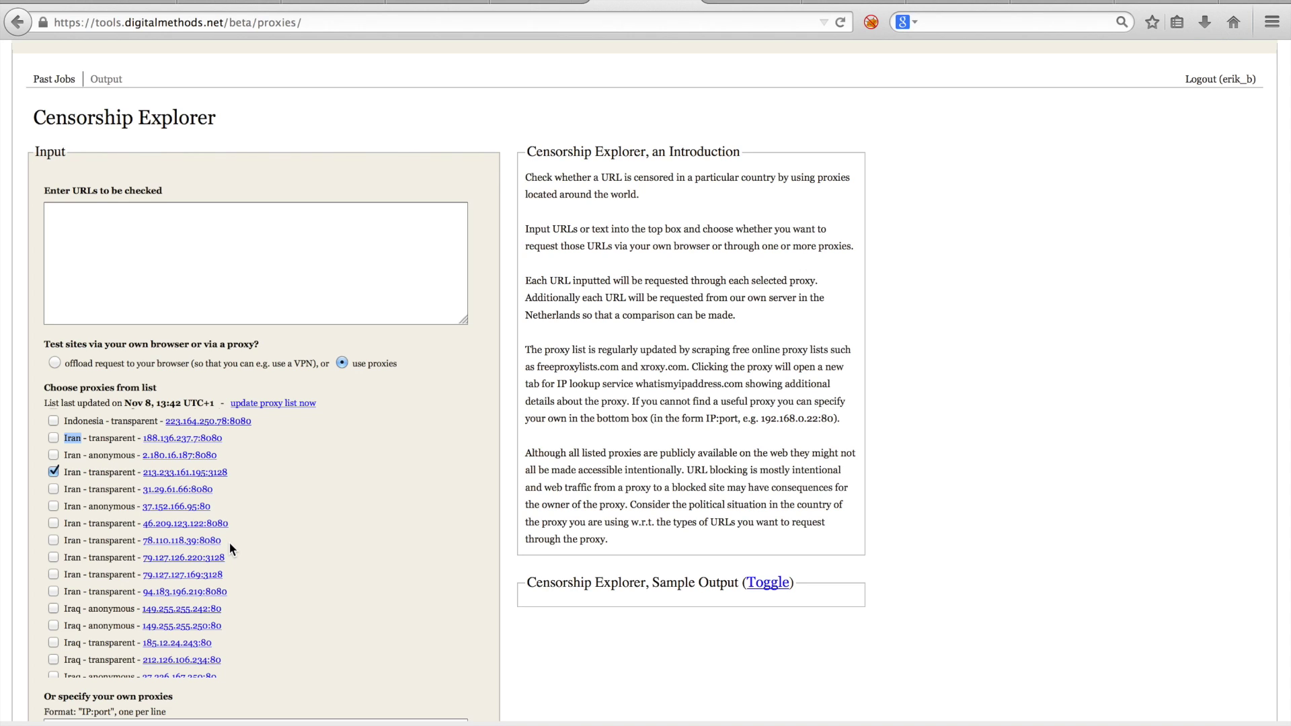
left_click(160, 288)
type("http://nu.nl")
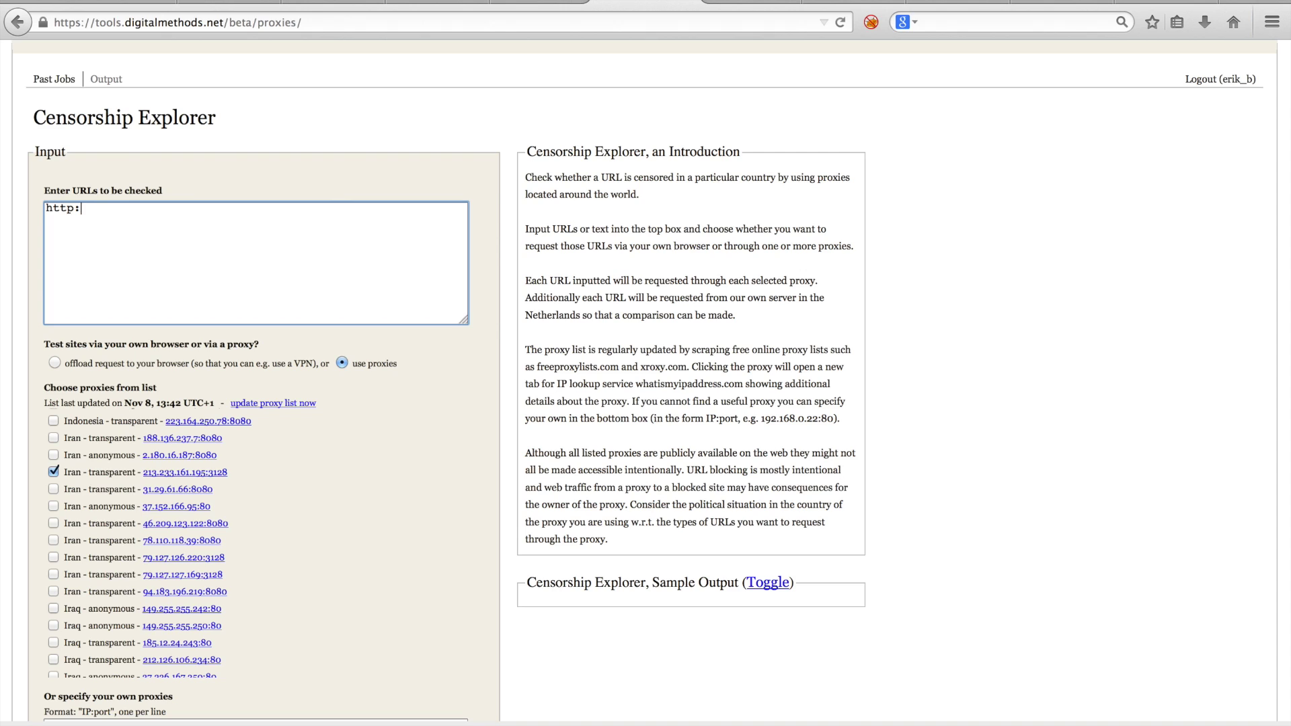
key("Return")
type("http://www.youtube.com")
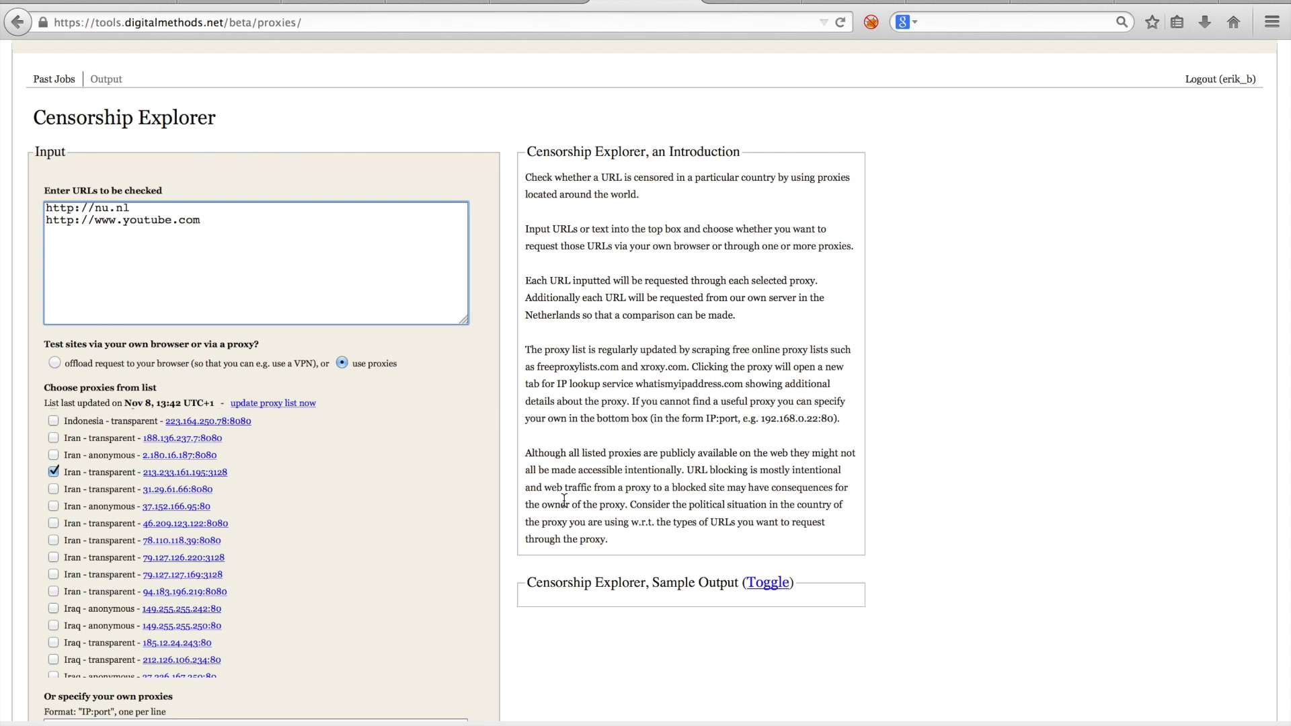
scroll(569, 508, "down", 3)
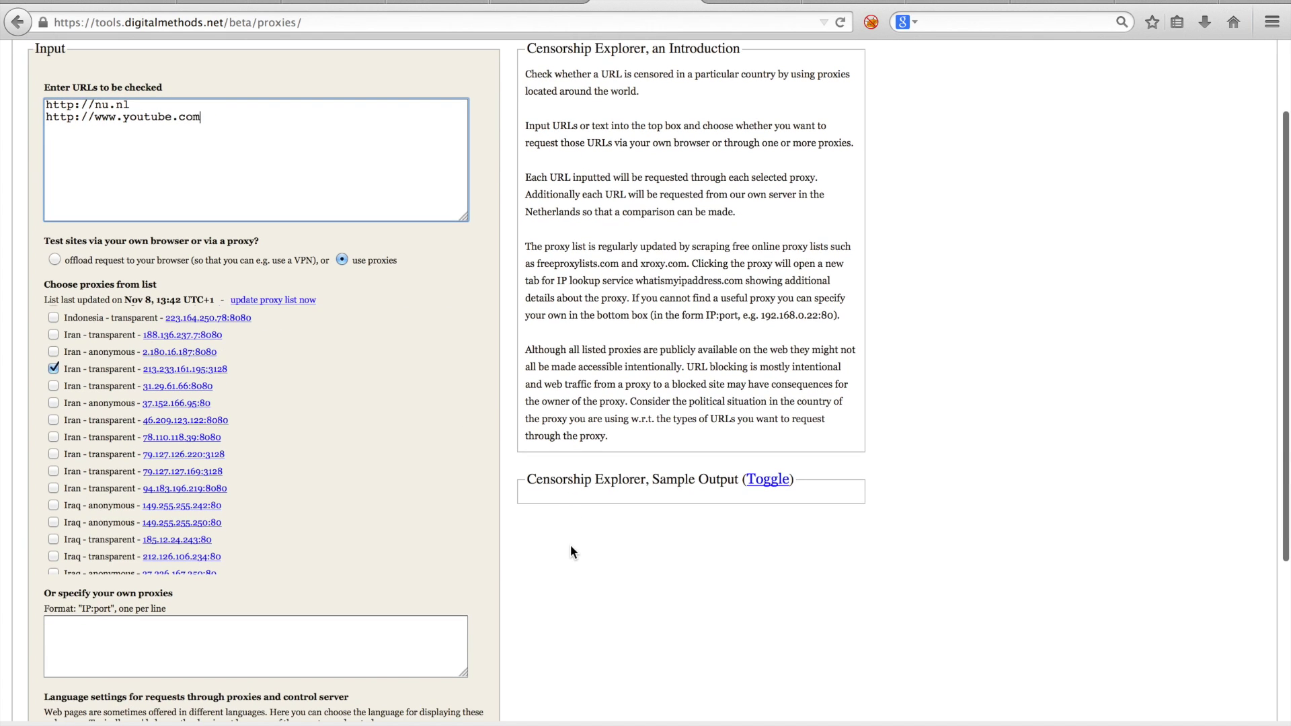
scroll(570, 545, "down", 4)
Step: Keep English as the request language and raise the timeout from 20 to 30 seconds
left_click(195, 617)
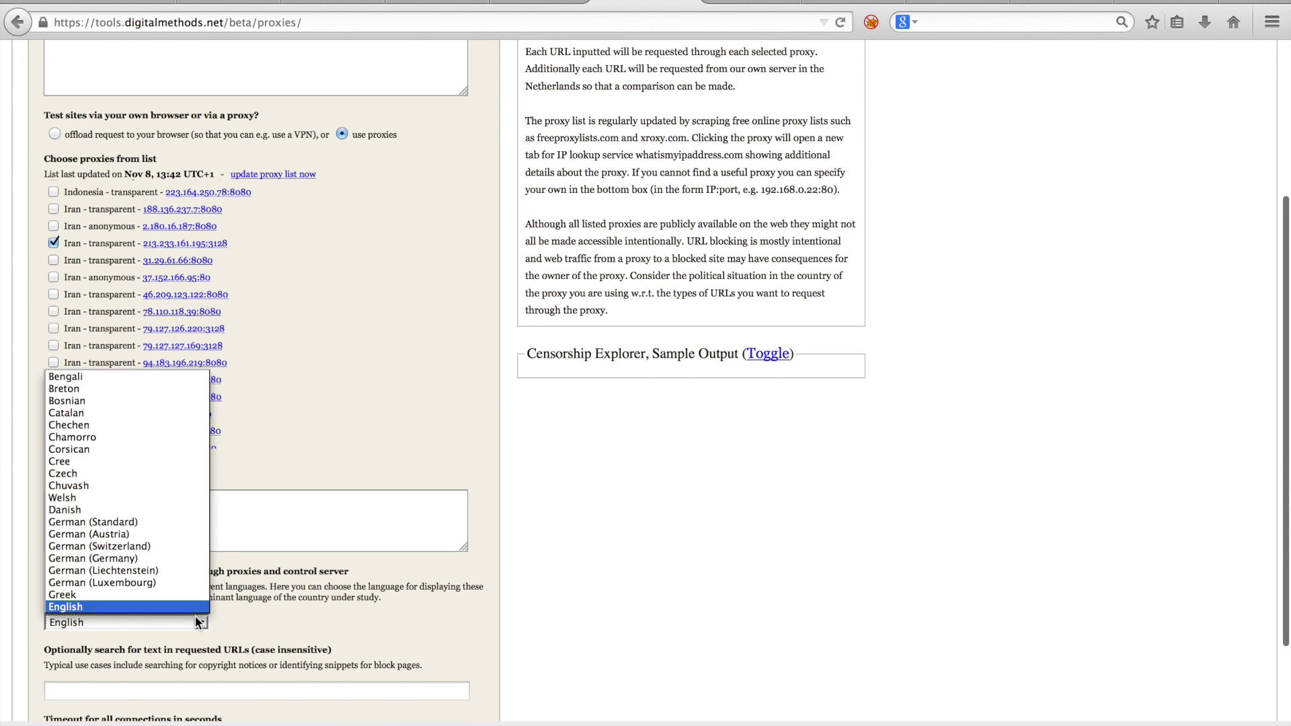
scroll(180, 548, "down", 3)
scroll(182, 552, "down", 6)
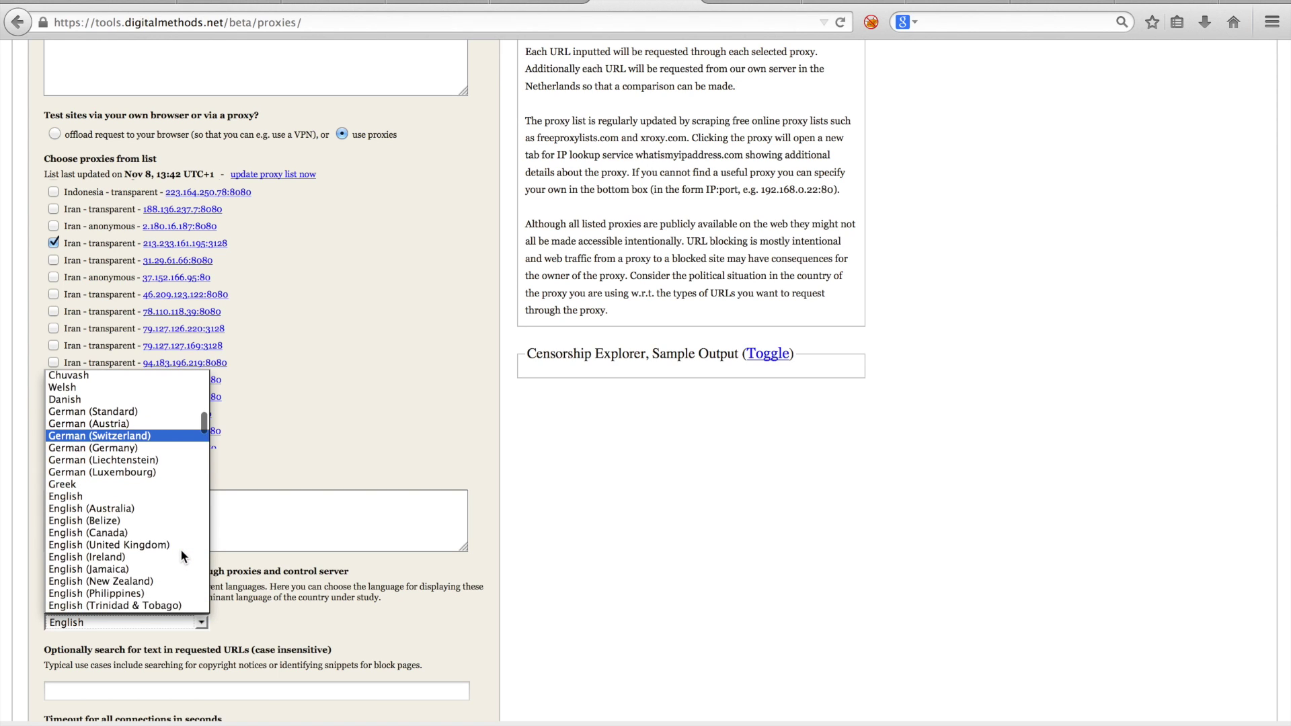
scroll(180, 549, "up", 3)
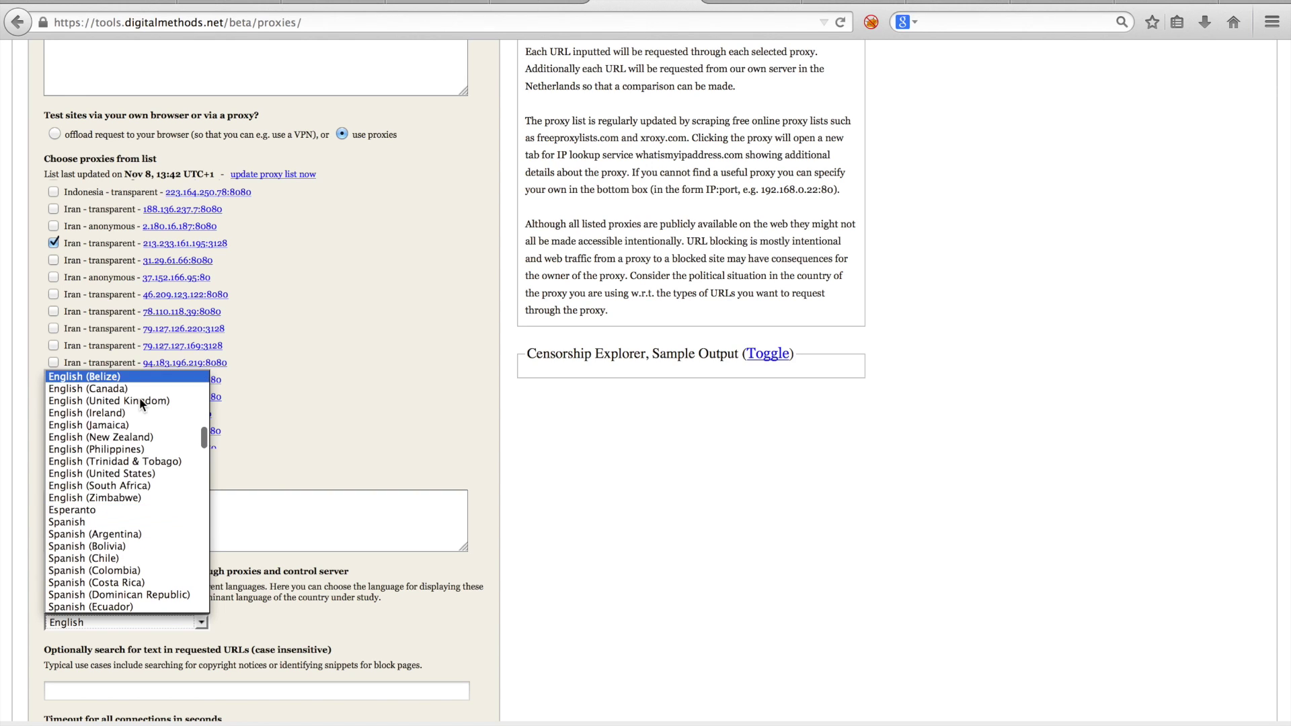
scroll(138, 396, "up", 2)
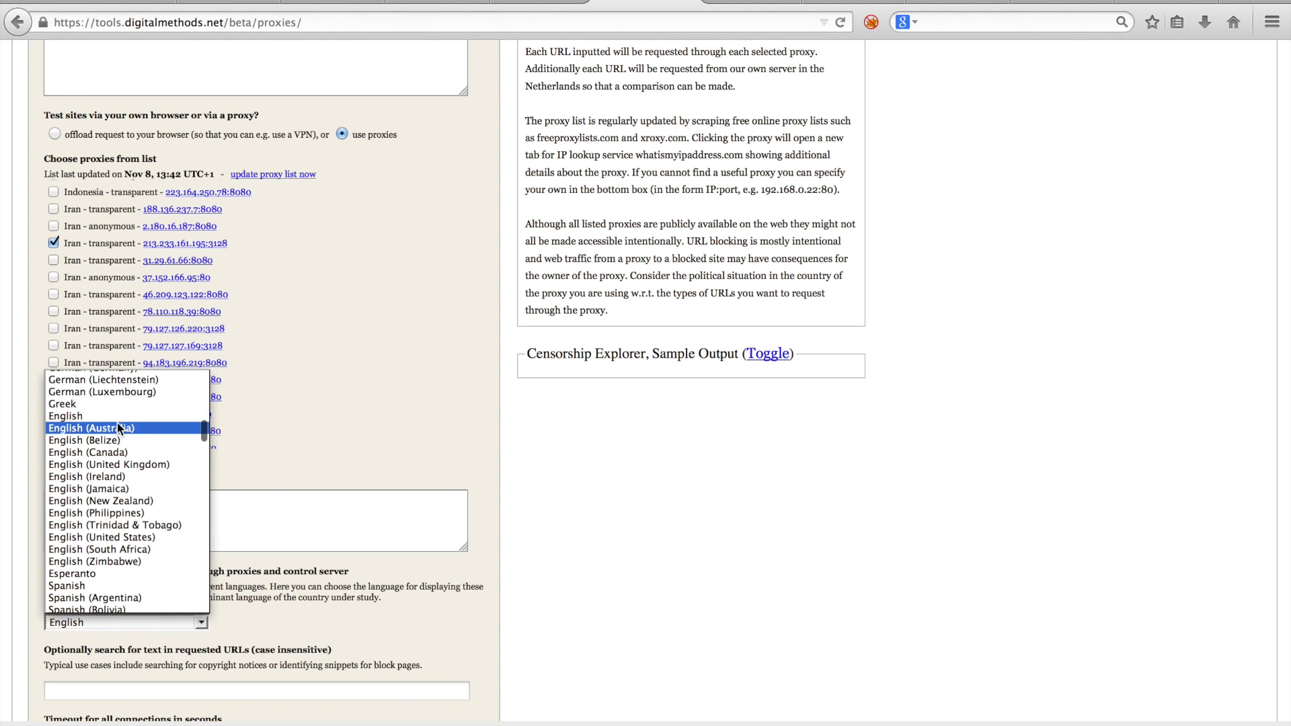
left_click(120, 415)
scroll(531, 583, "down", 1)
scroll(531, 582, "down", 2)
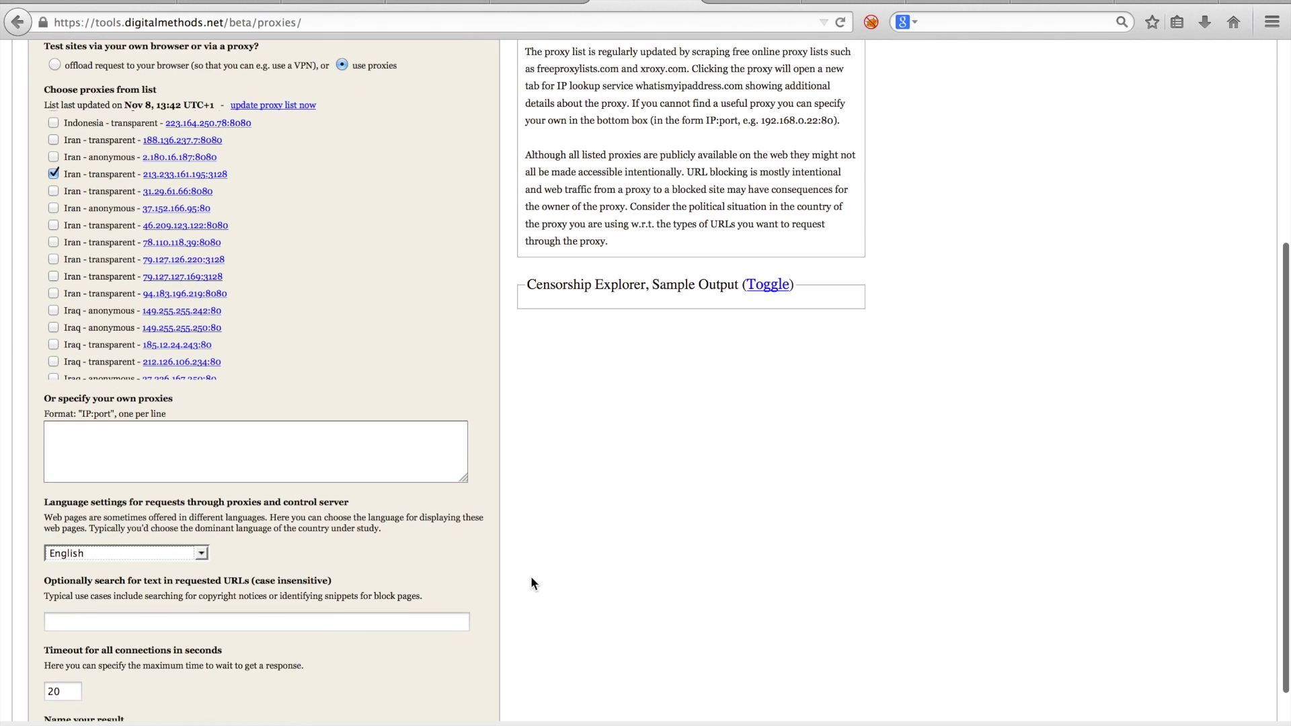
double_click(67, 698)
type("30")
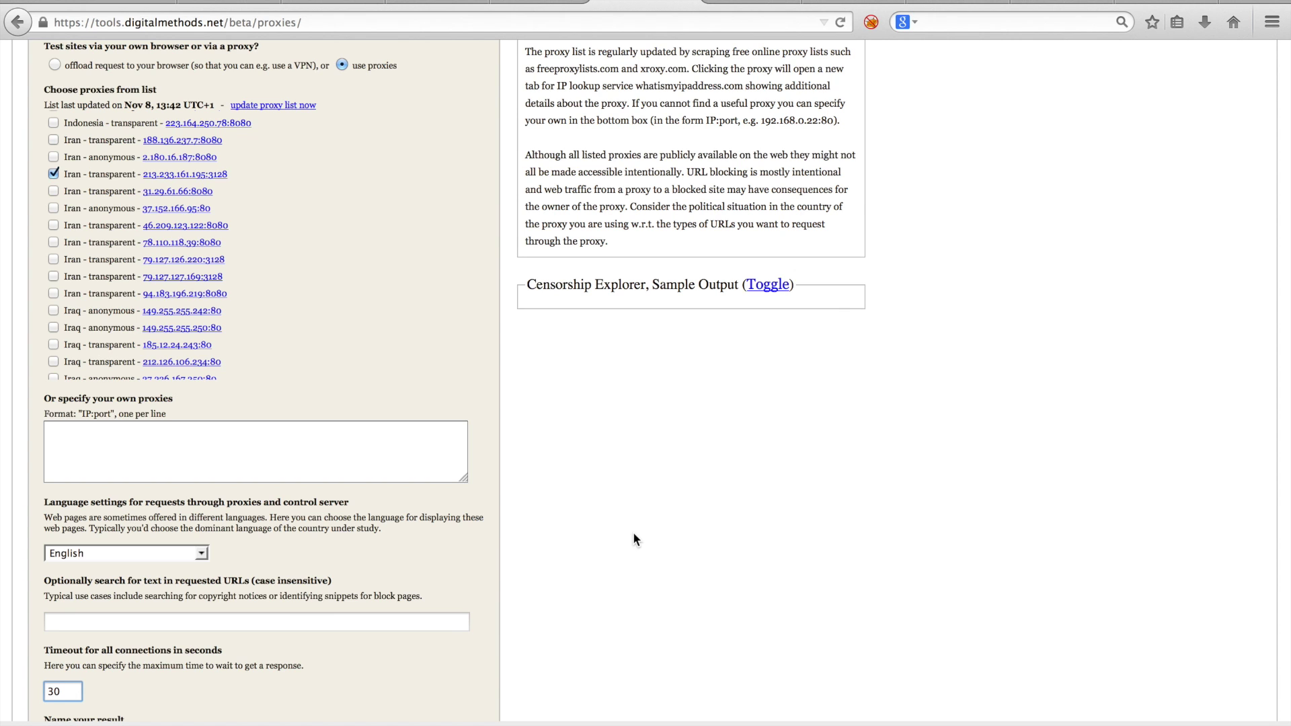
Step: Name the result 'iran youtube' and submit the check through the Iranian proxy
scroll(636, 538, "down", 3)
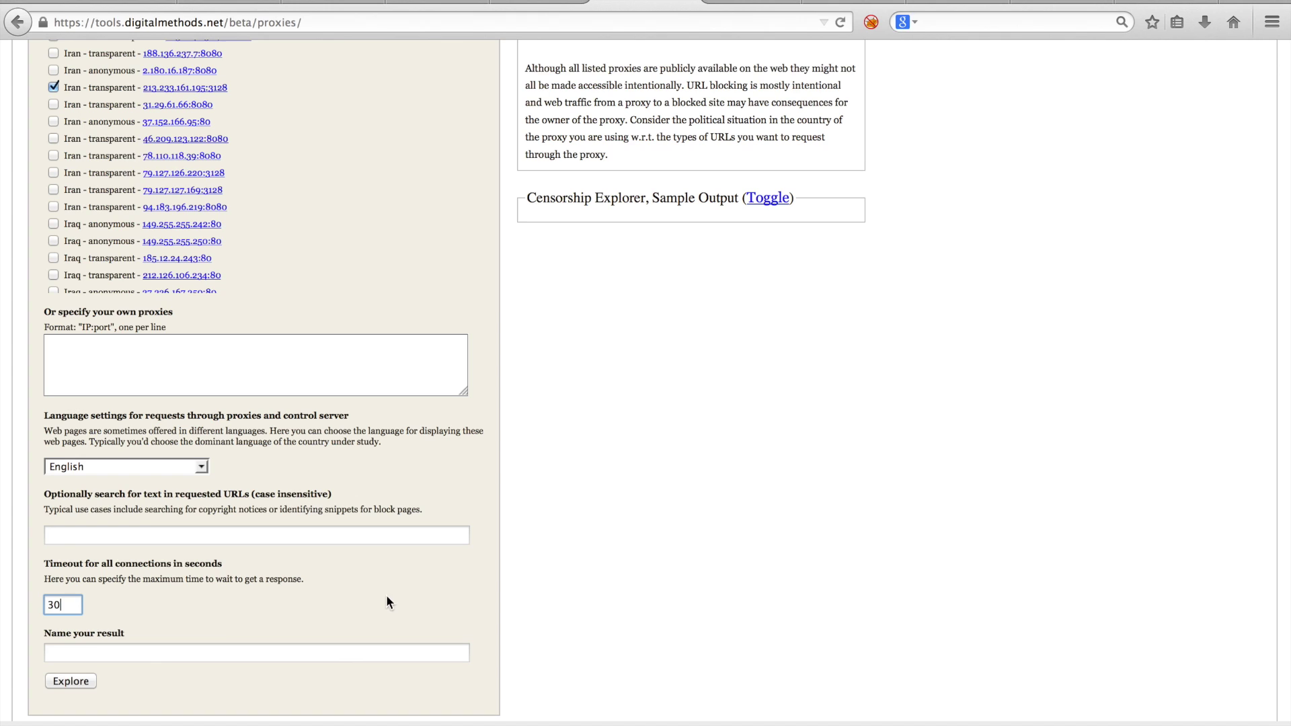
left_click(224, 648)
type("iran youtube")
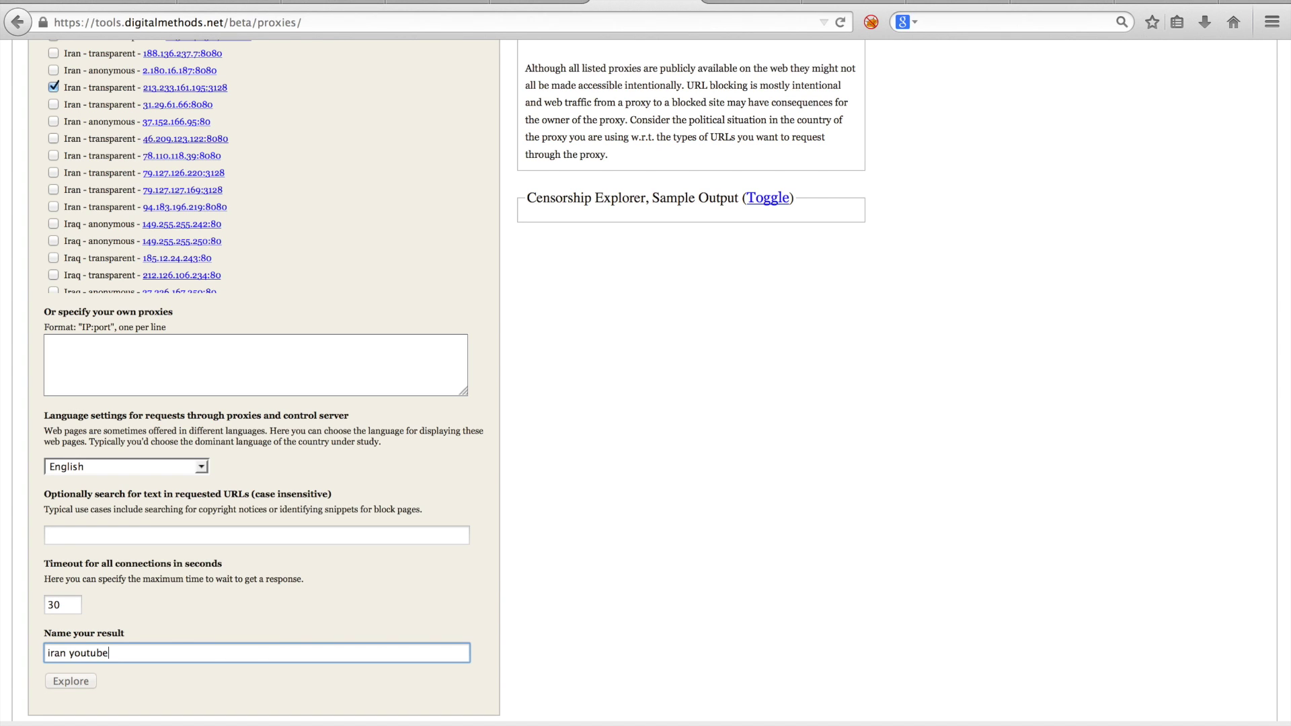
key("Return")
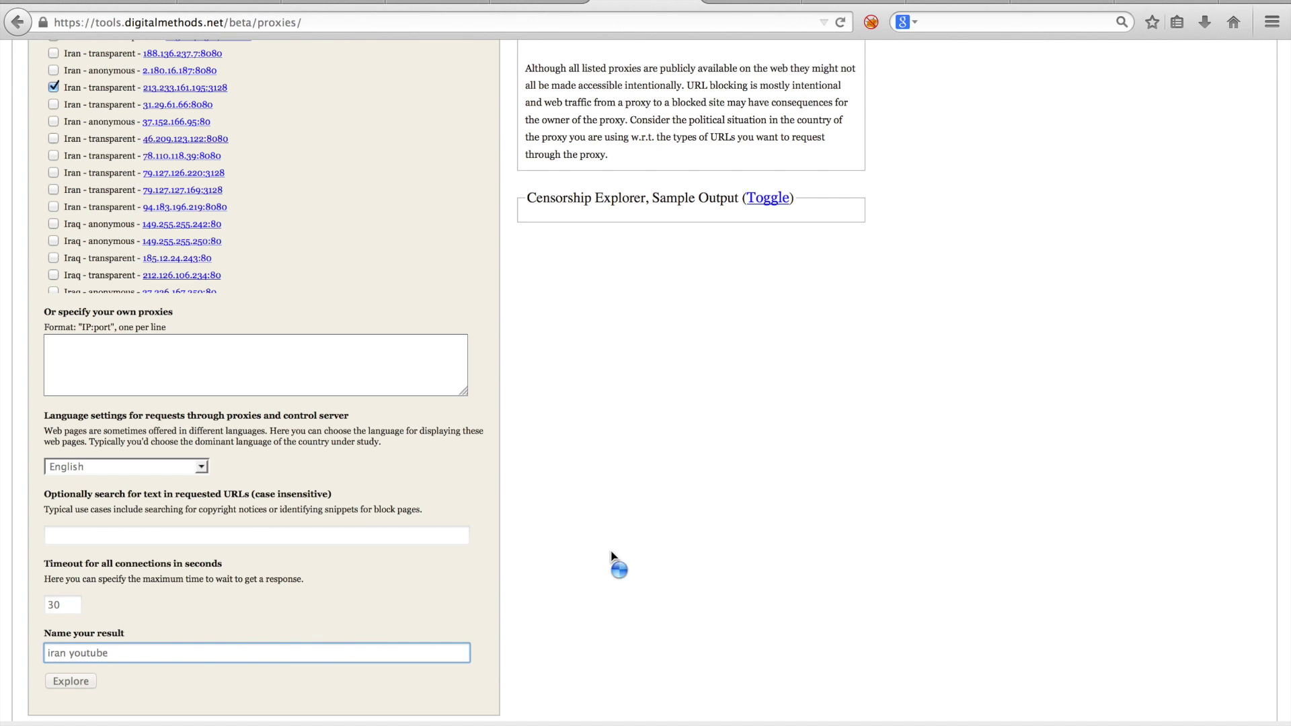
scroll(614, 564, "down", 5)
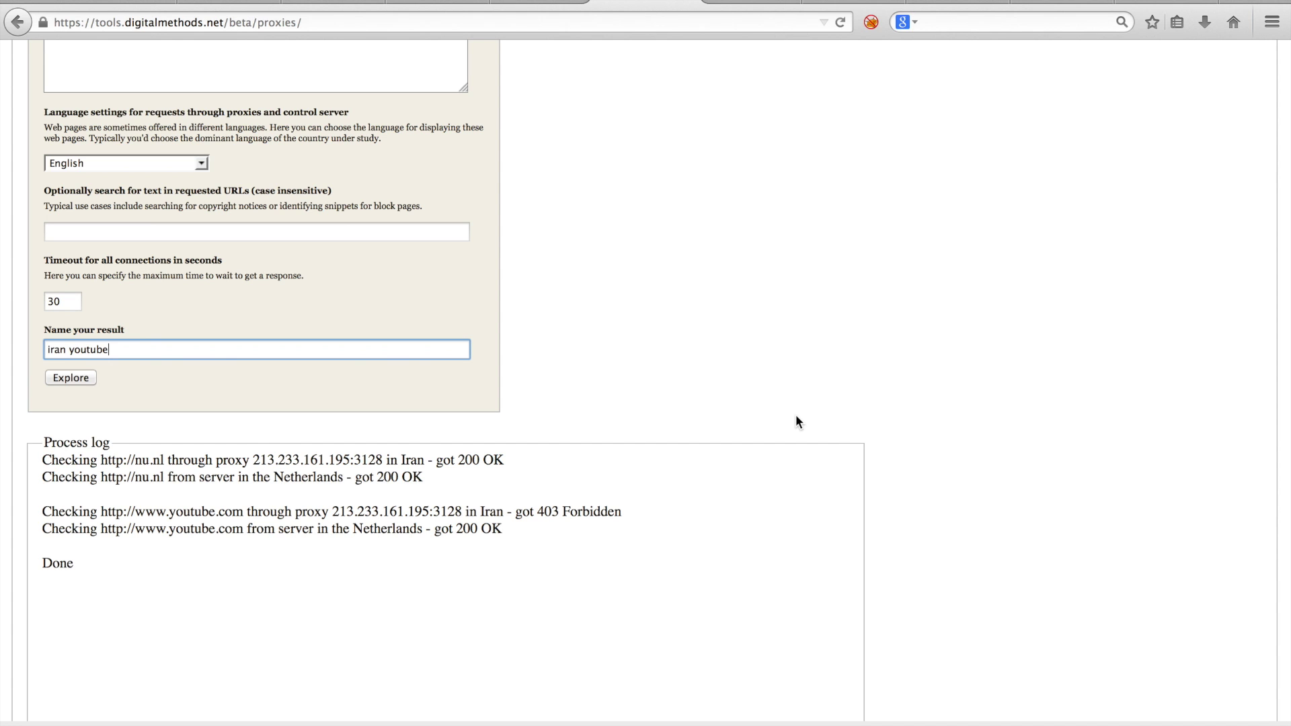
Step: Review results: youtube.com got 403 Forbidden via the Iranian proxy, nu.nl 200 OK
scroll(797, 422, "down", 5)
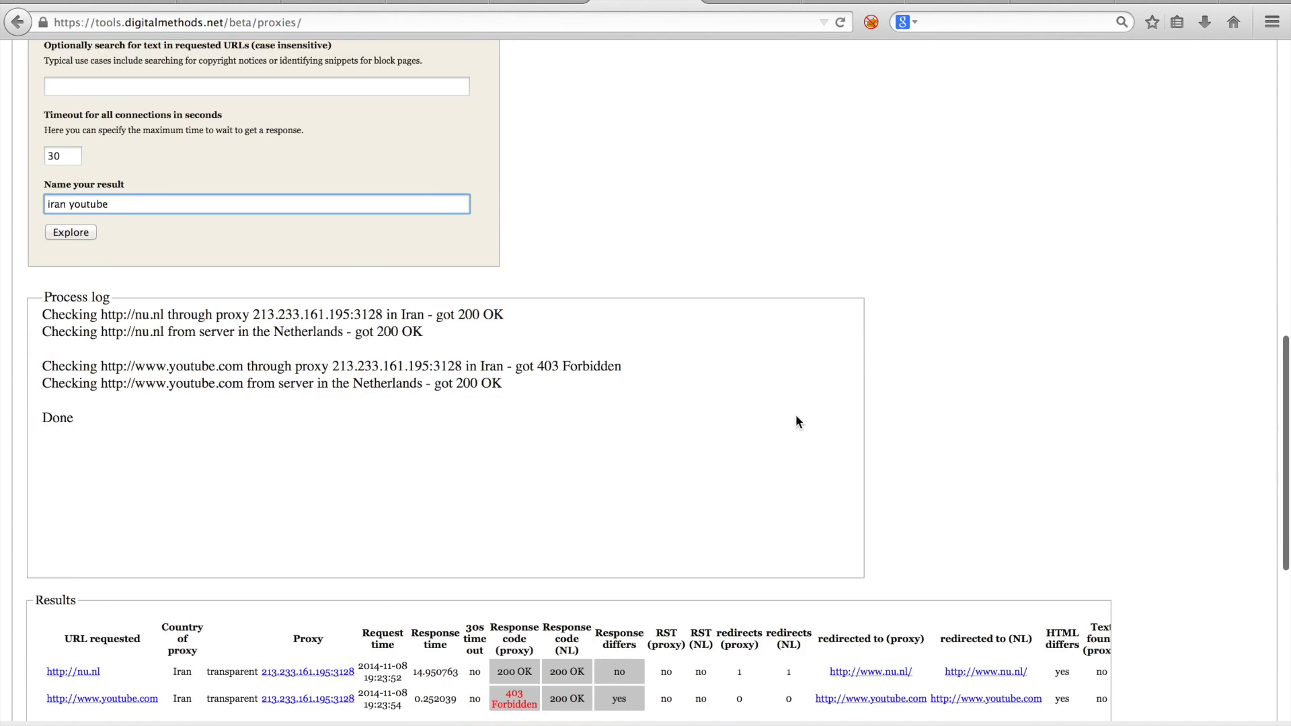
scroll(796, 422, "down", 1)
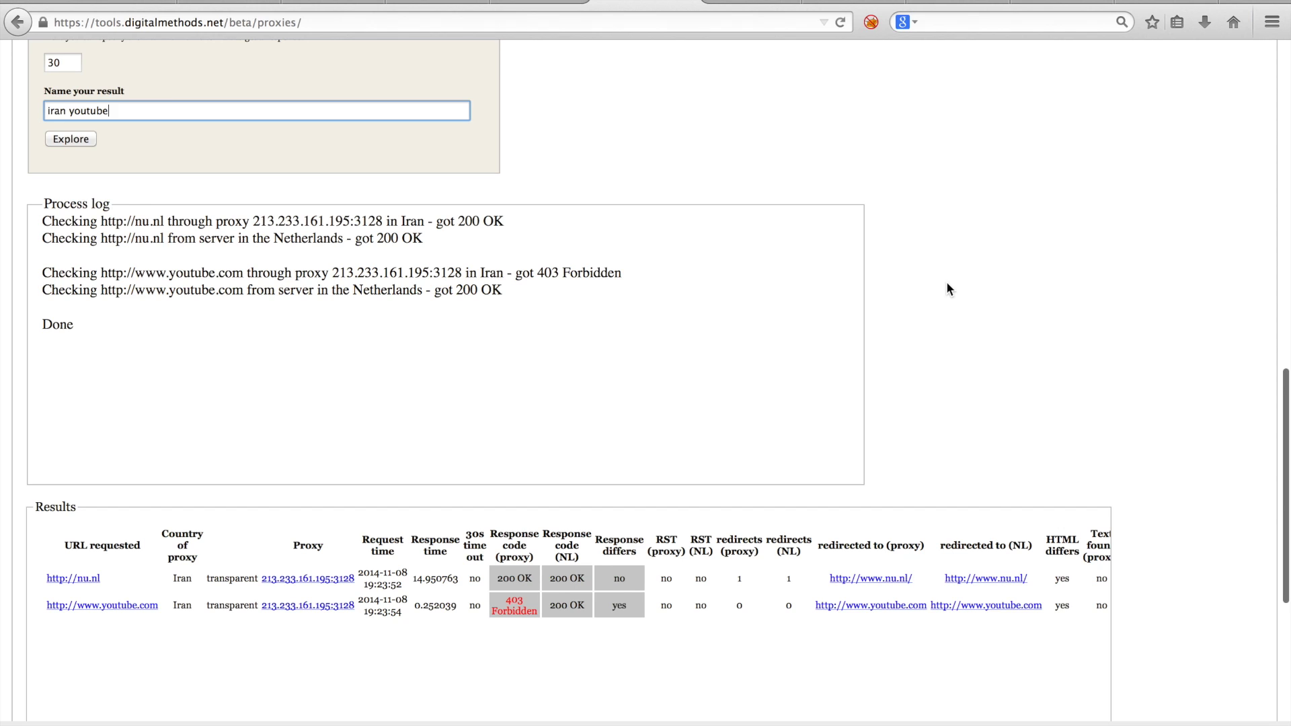
scroll(946, 288, "down", 1)
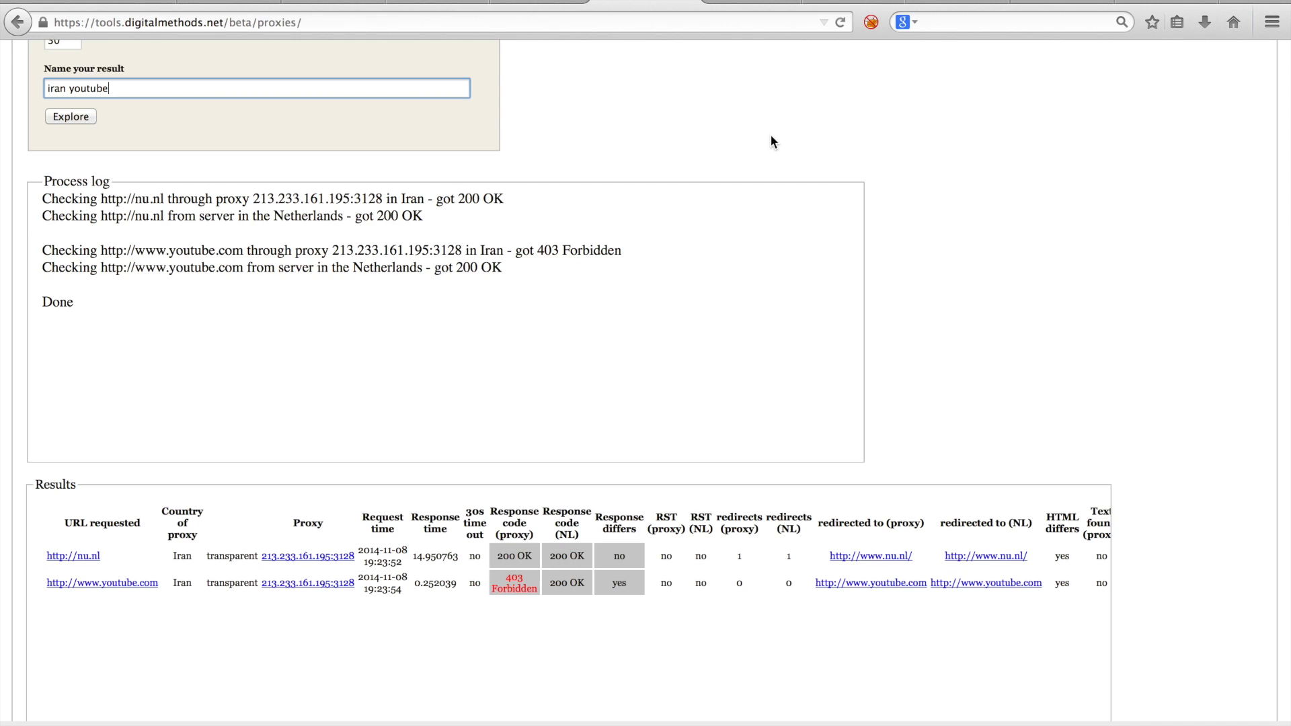
scroll(771, 141, "up", 10)
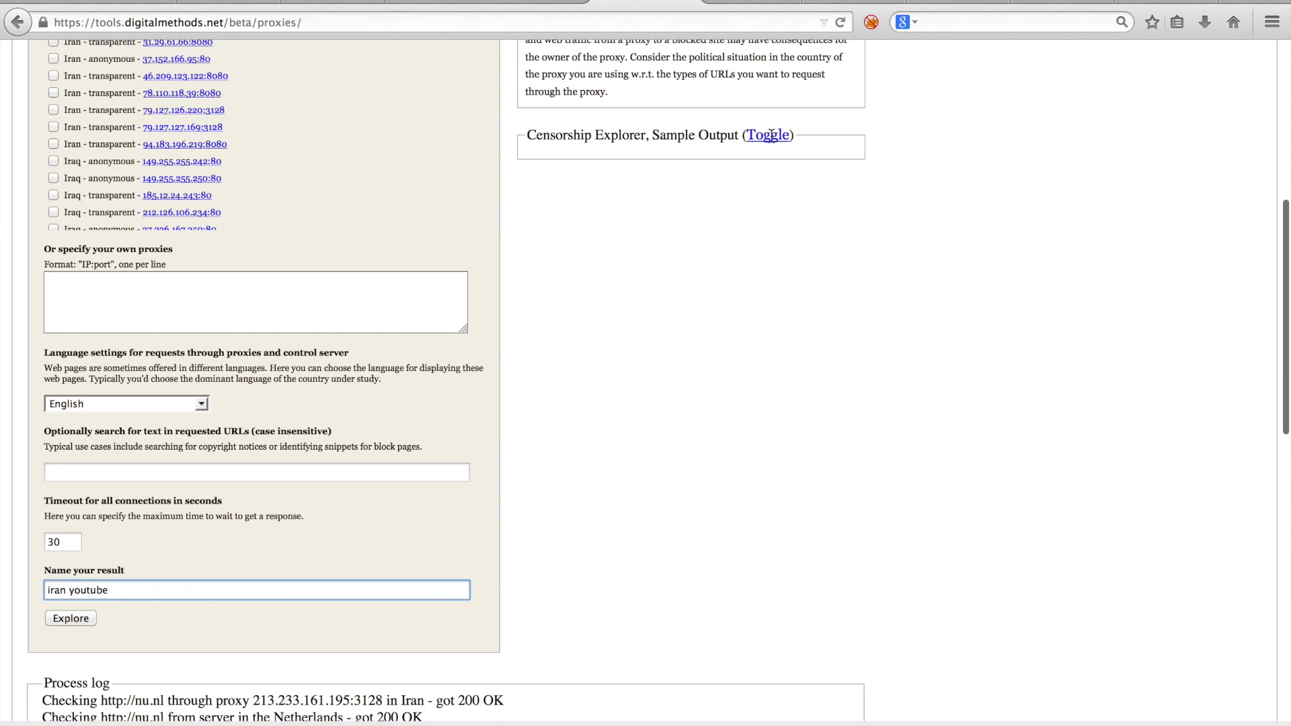
Step: Replace the youtube.com address with the BBC Chinese page URL
scroll(769, 134, "up", 8)
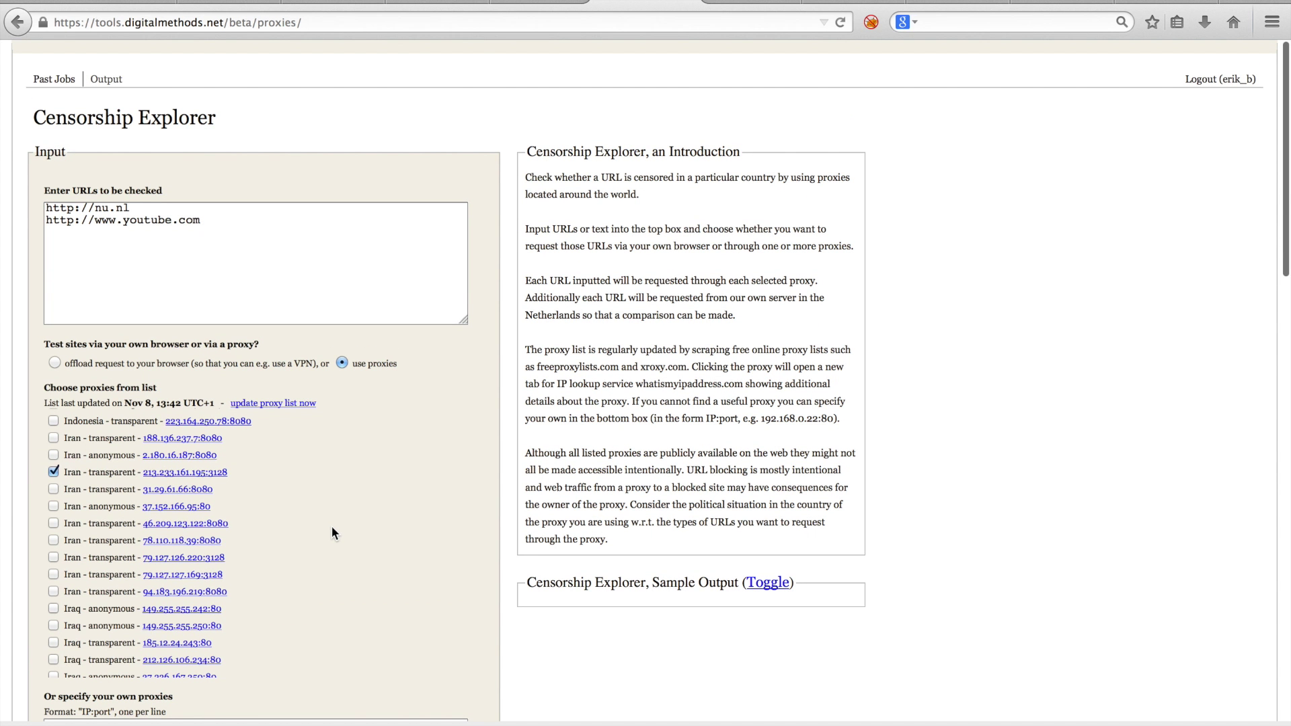
scroll(332, 526, "up", 10)
left_click_drag(203, 542, 53, 543)
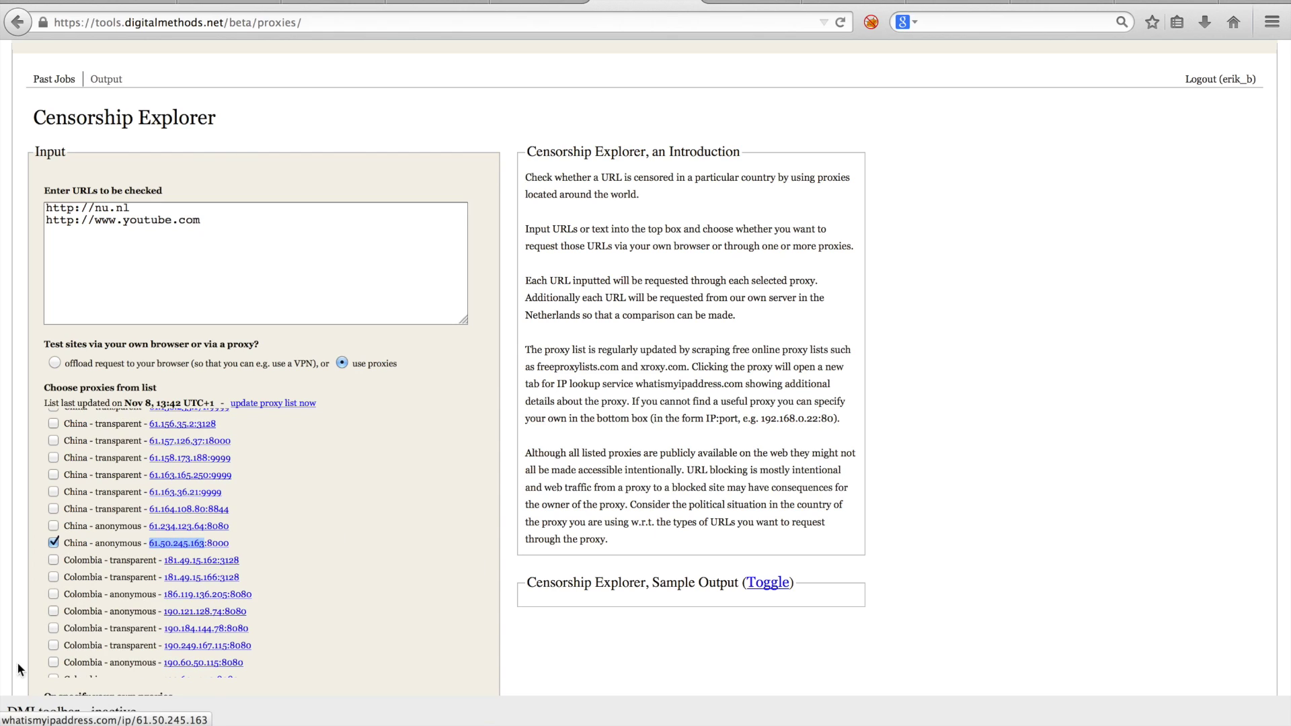
triple_click(190, 259)
type("http://www.bbc.co.uk/zhongwen/simp")
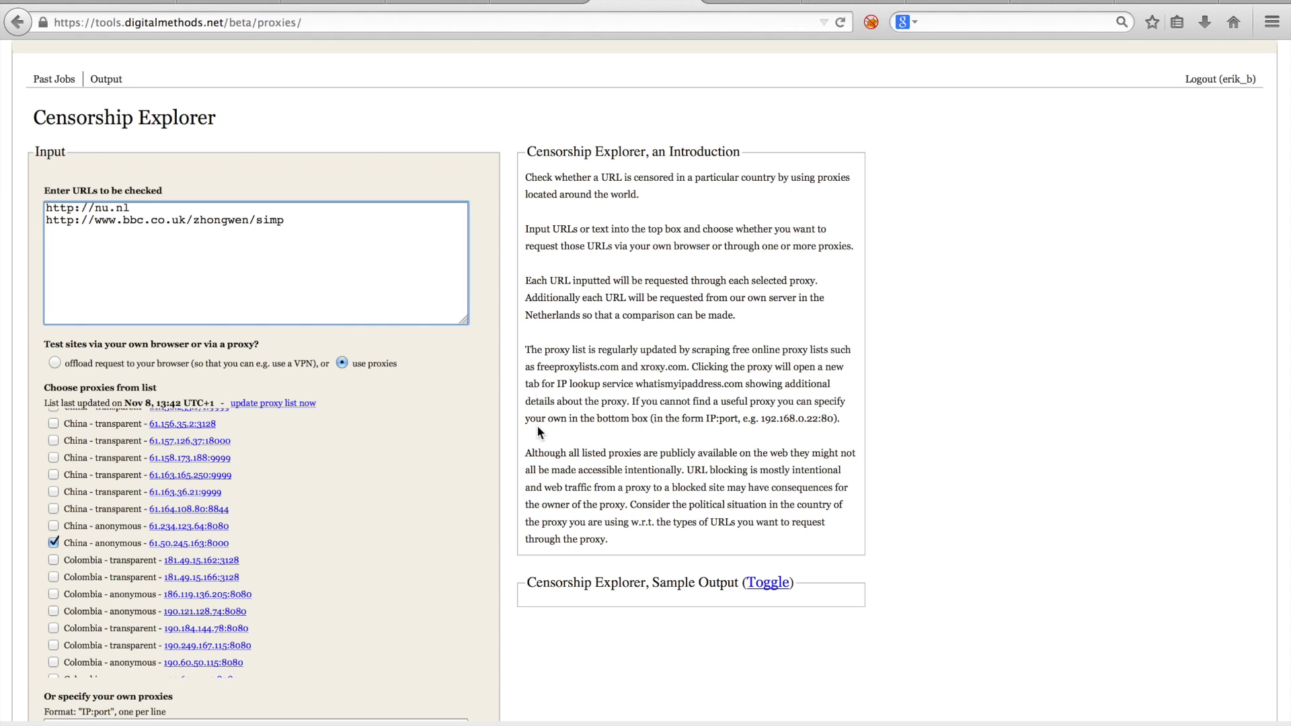
Step: Rename the result from 'iran youtube' to 'china bbc'
scroll(537, 424, "down", 5)
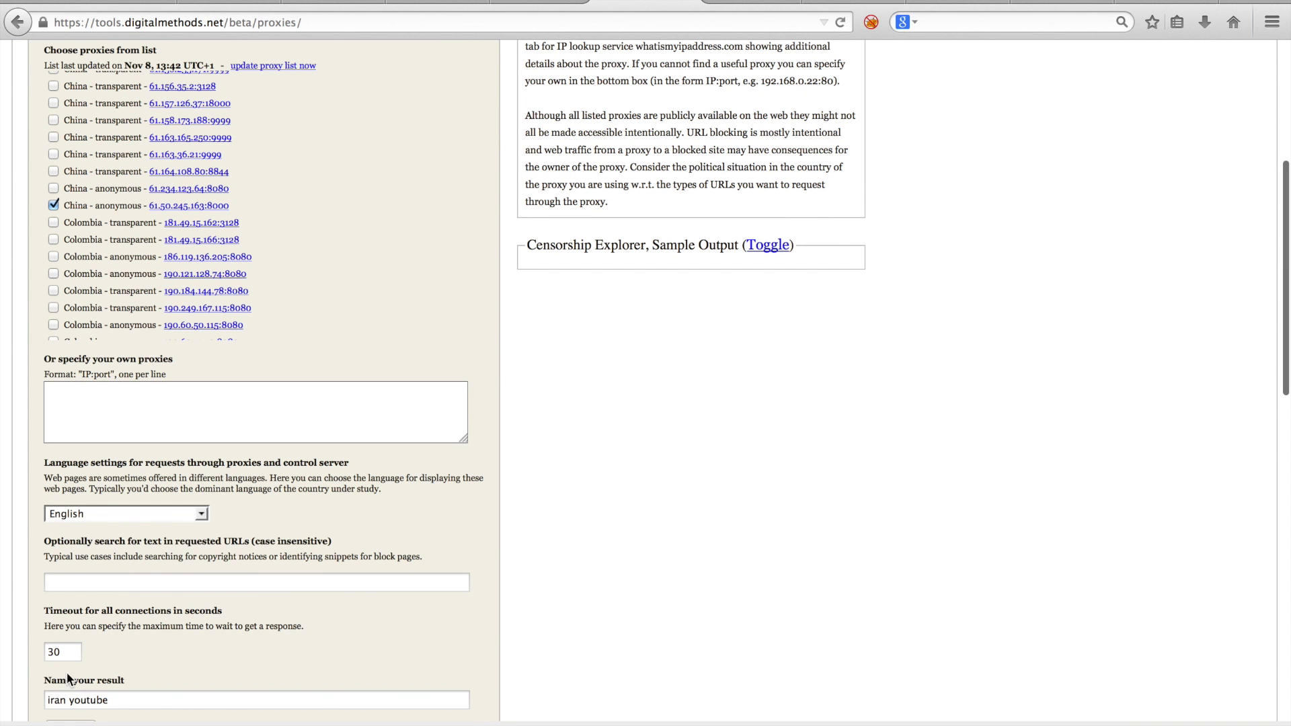
double_click(61, 700)
type("china")
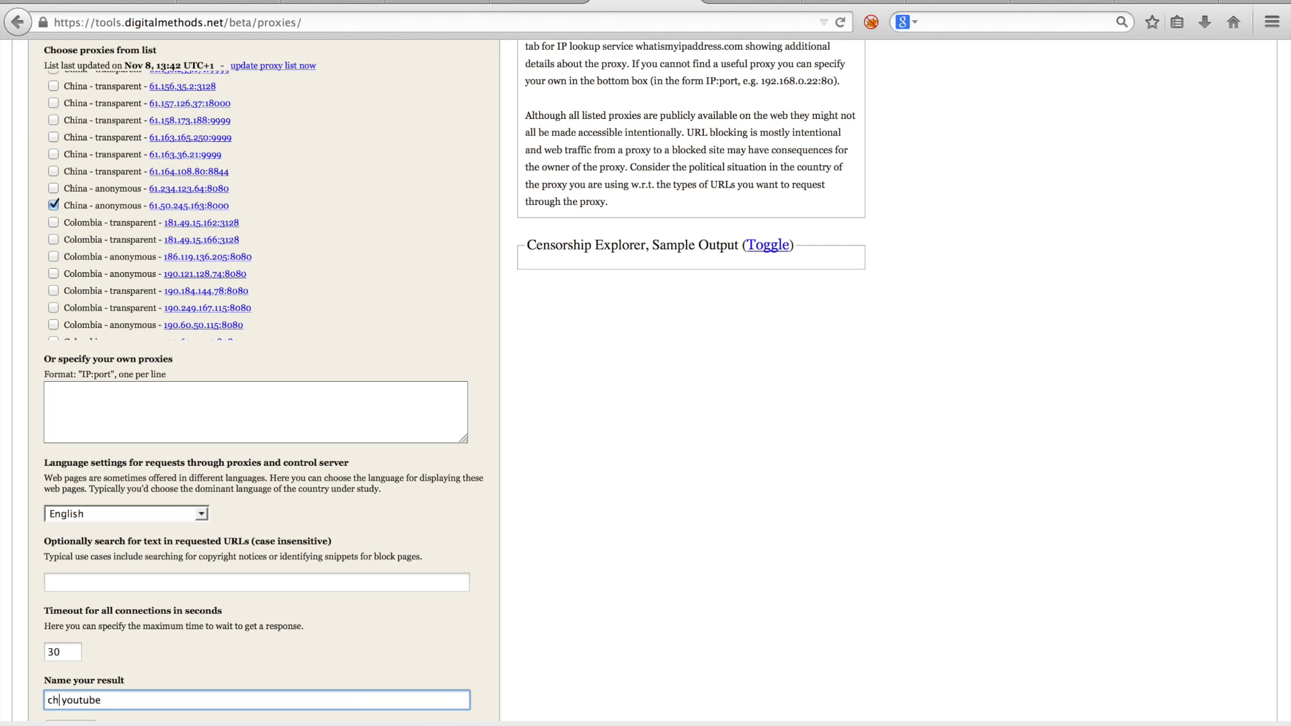
type("nb")
key("BackSpace")
type("bbc")
scroll(550, 571, "down", 4)
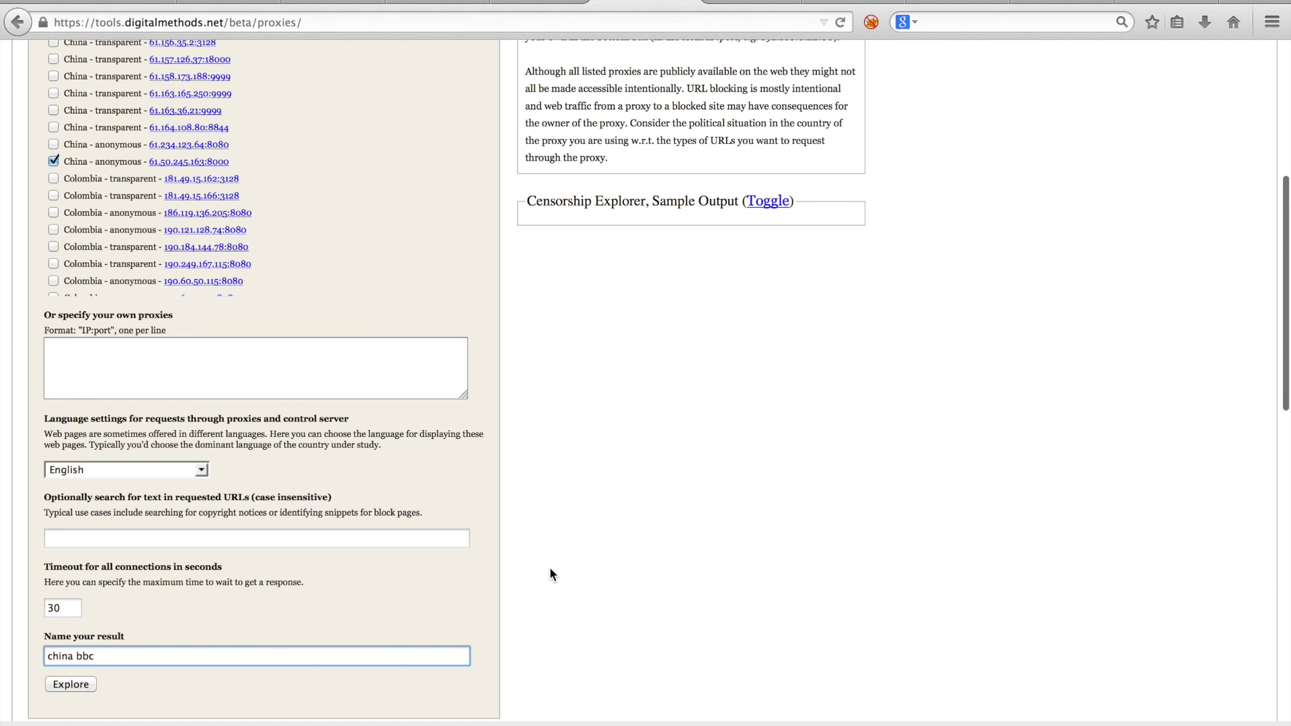
Step: Run the 'china bbc' check and review the BBC Chinese page's connection reset
left_click(61, 611)
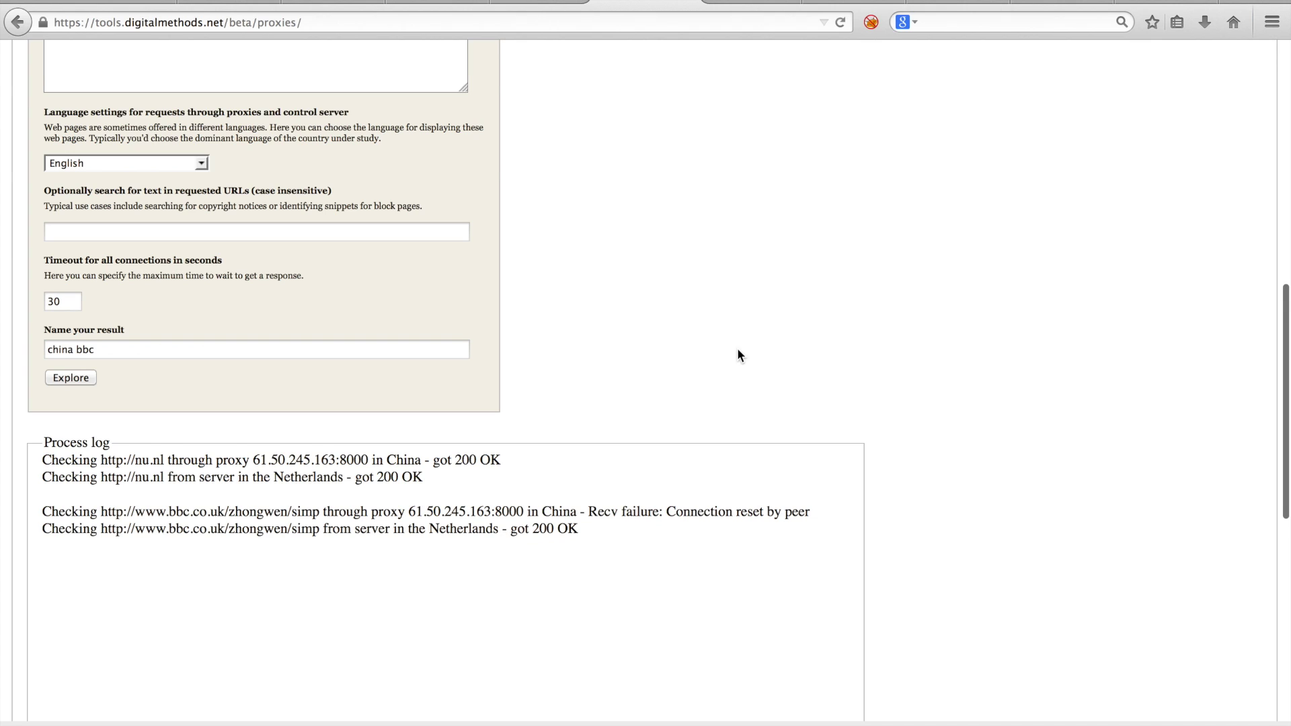
scroll(736, 348, "down", 1)
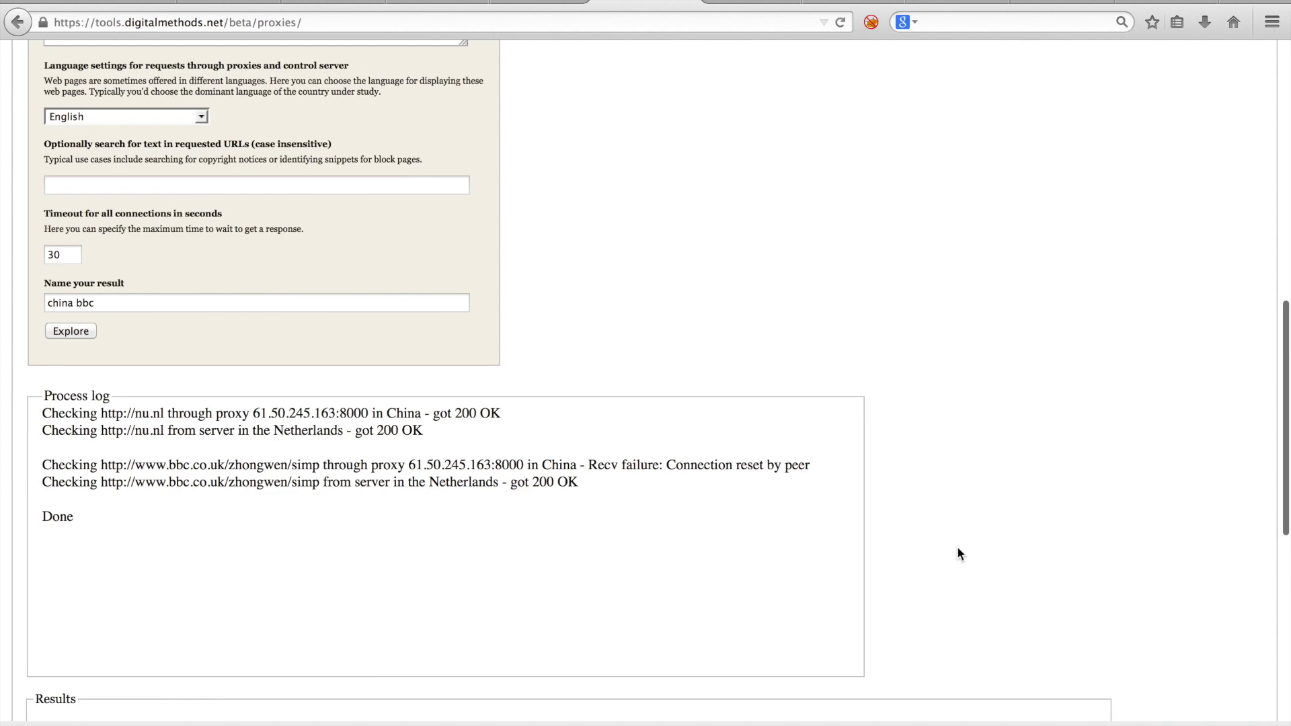
scroll(957, 546, "down", 5)
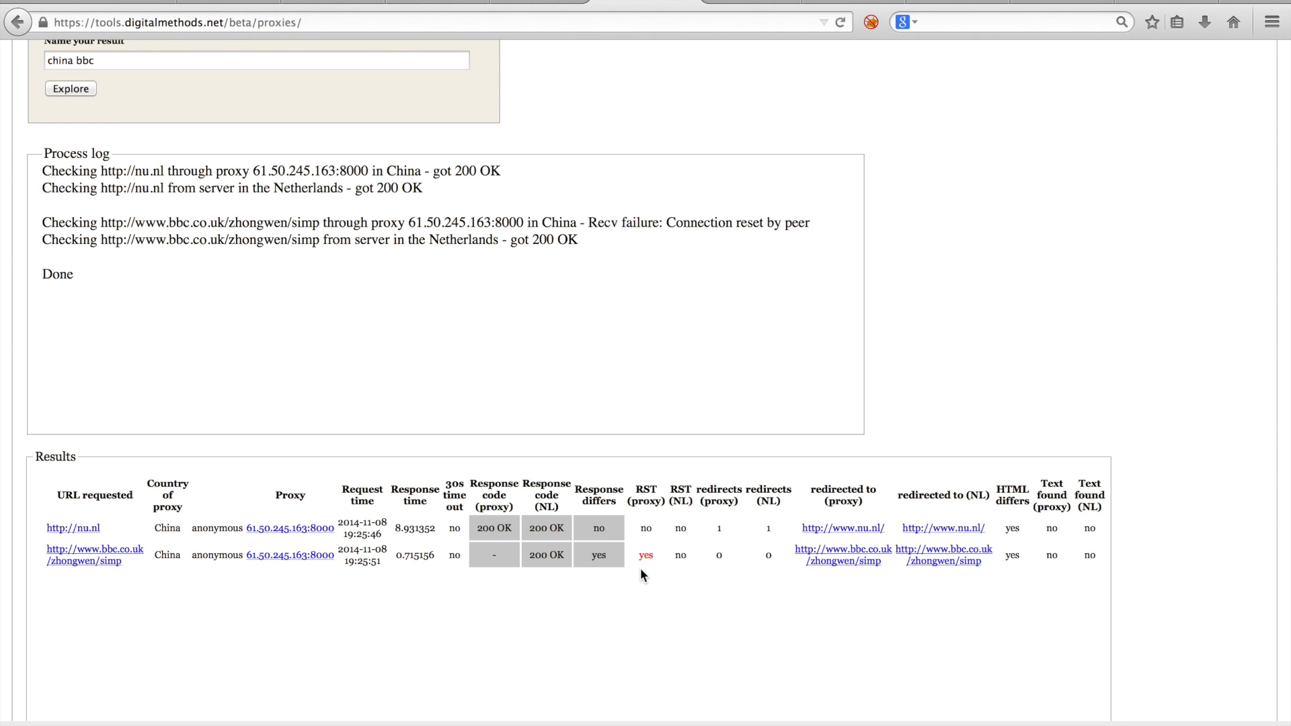
scroll(640, 568, "up", 4)
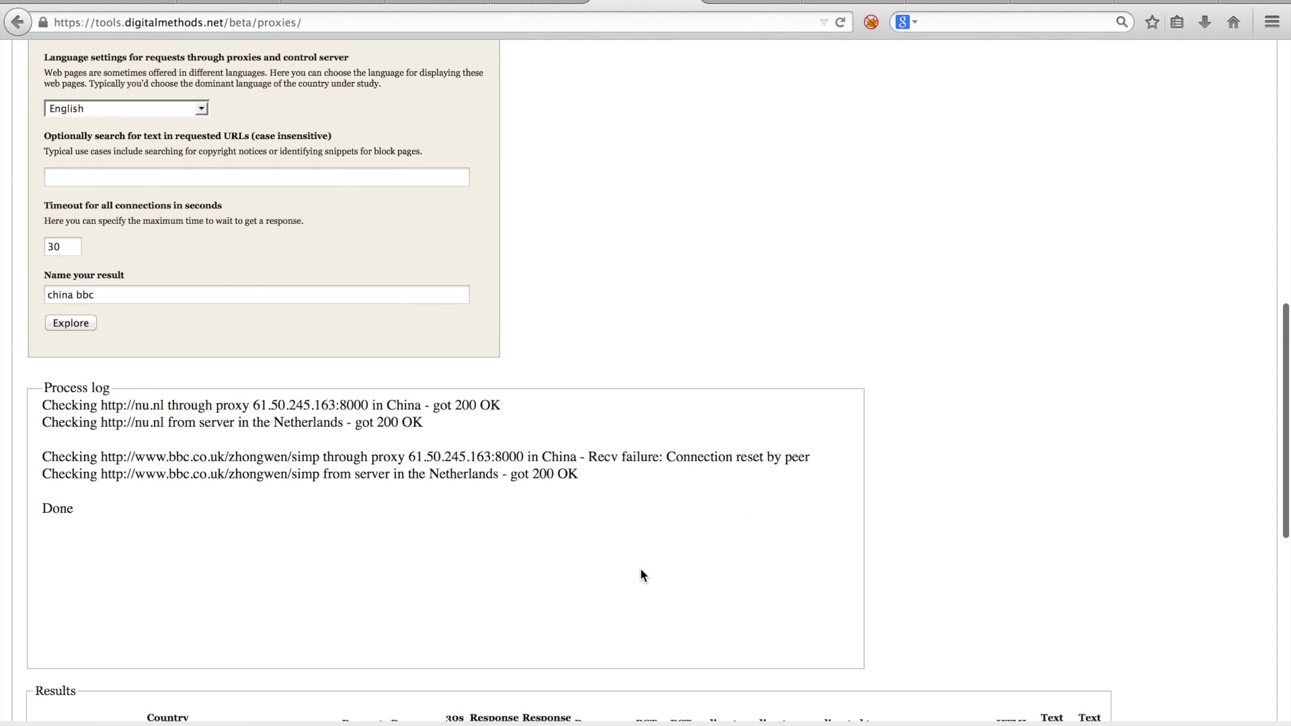
Step: Rerun the 'china bbc' check and review resets for both nu.nl and BBC Chinese
scroll(641, 572, "up", 7)
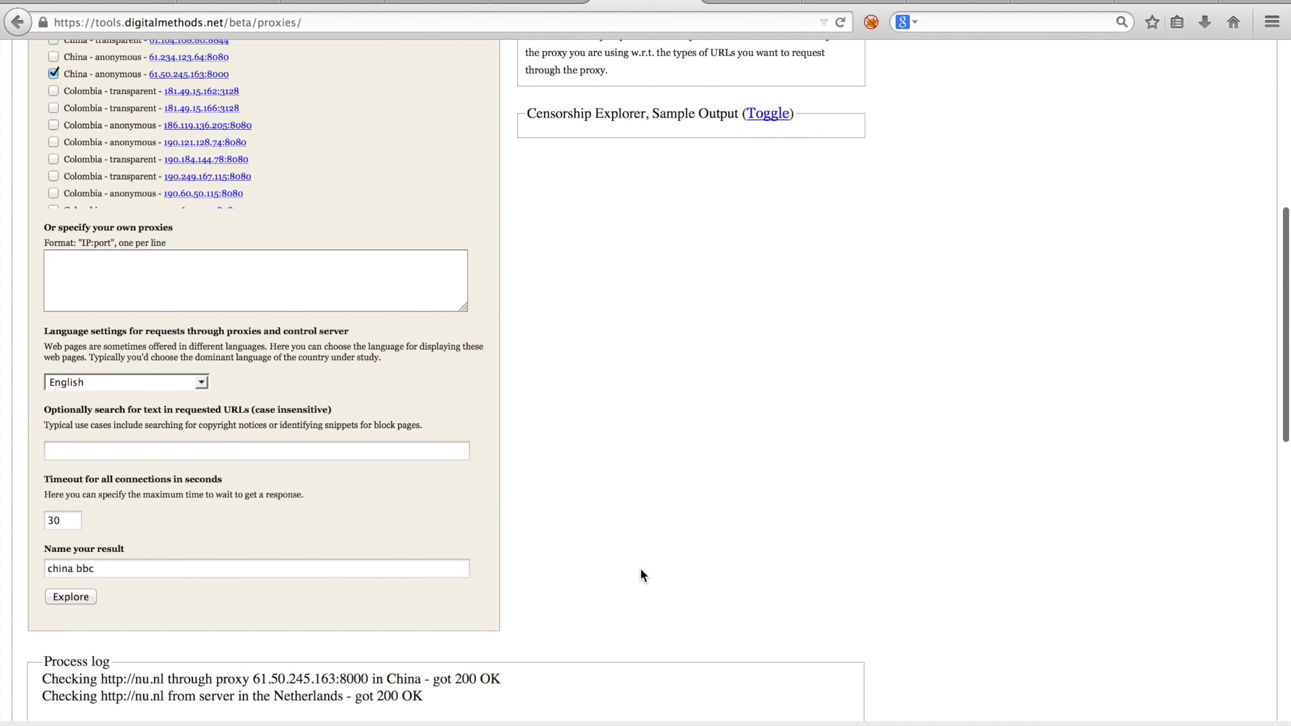
scroll(640, 576, "up", 1)
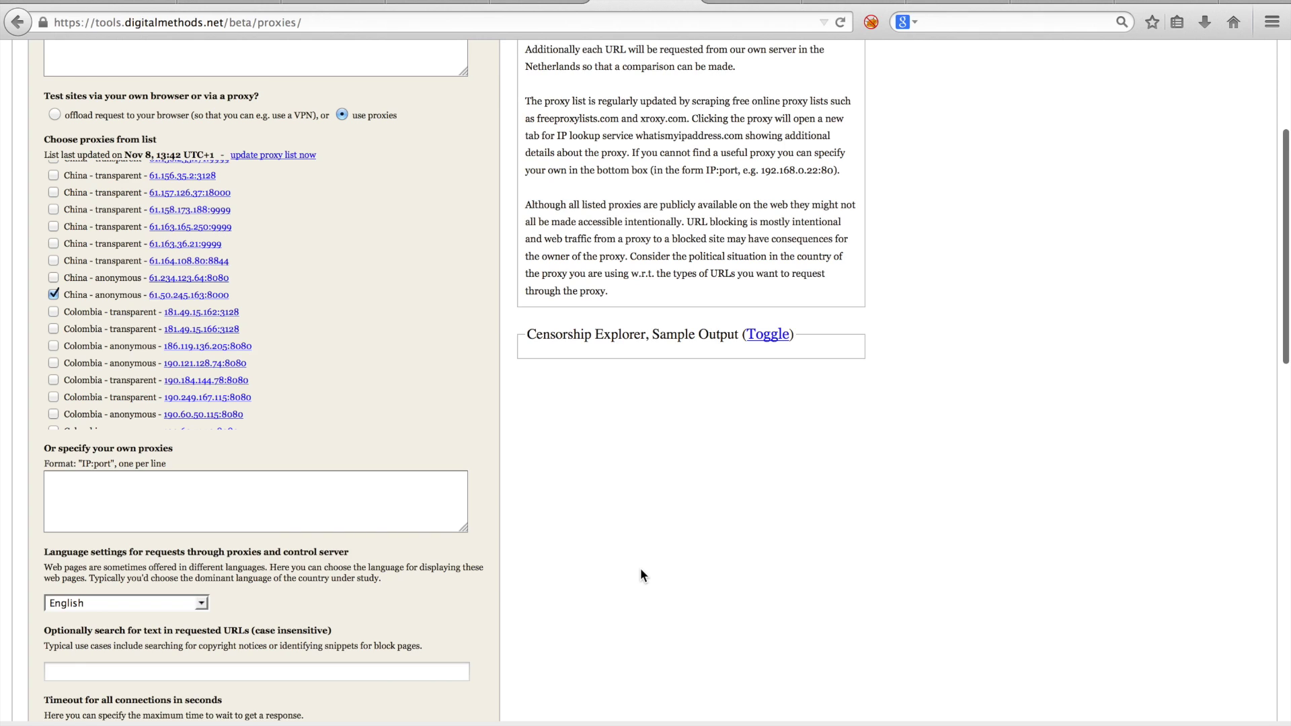
scroll(640, 569, "down", 4)
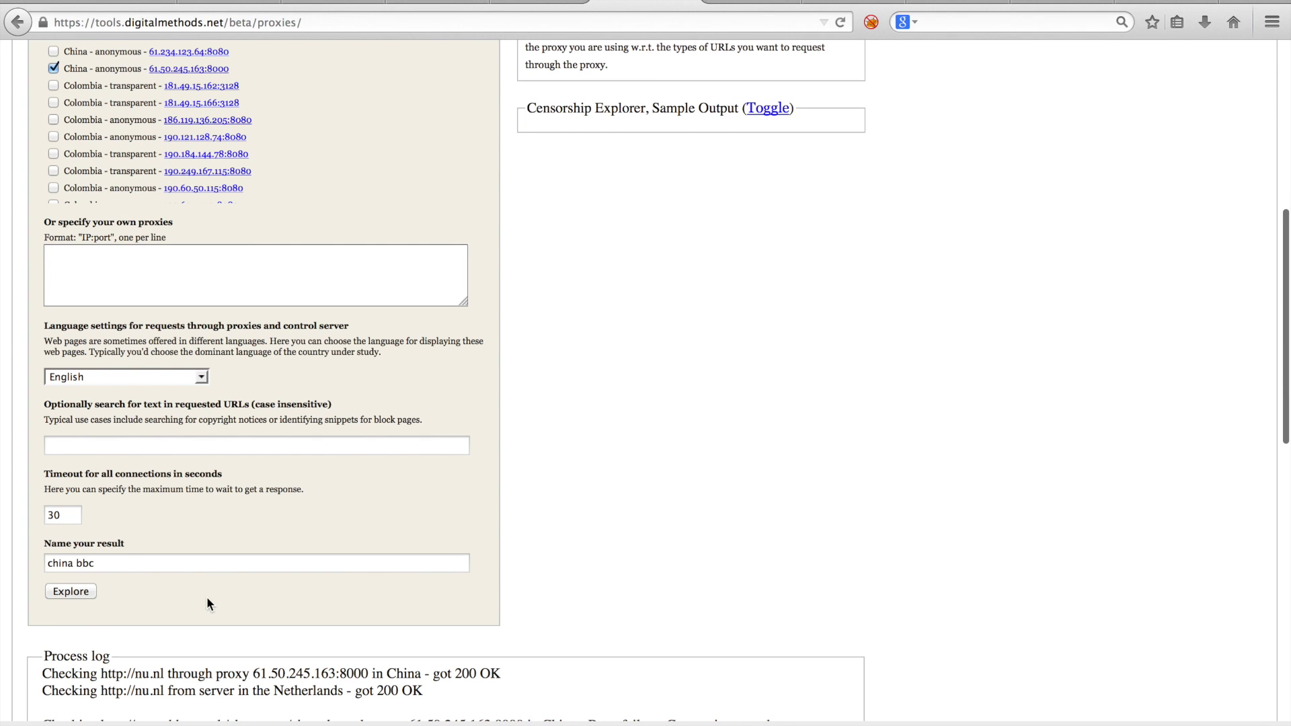
left_click(73, 593)
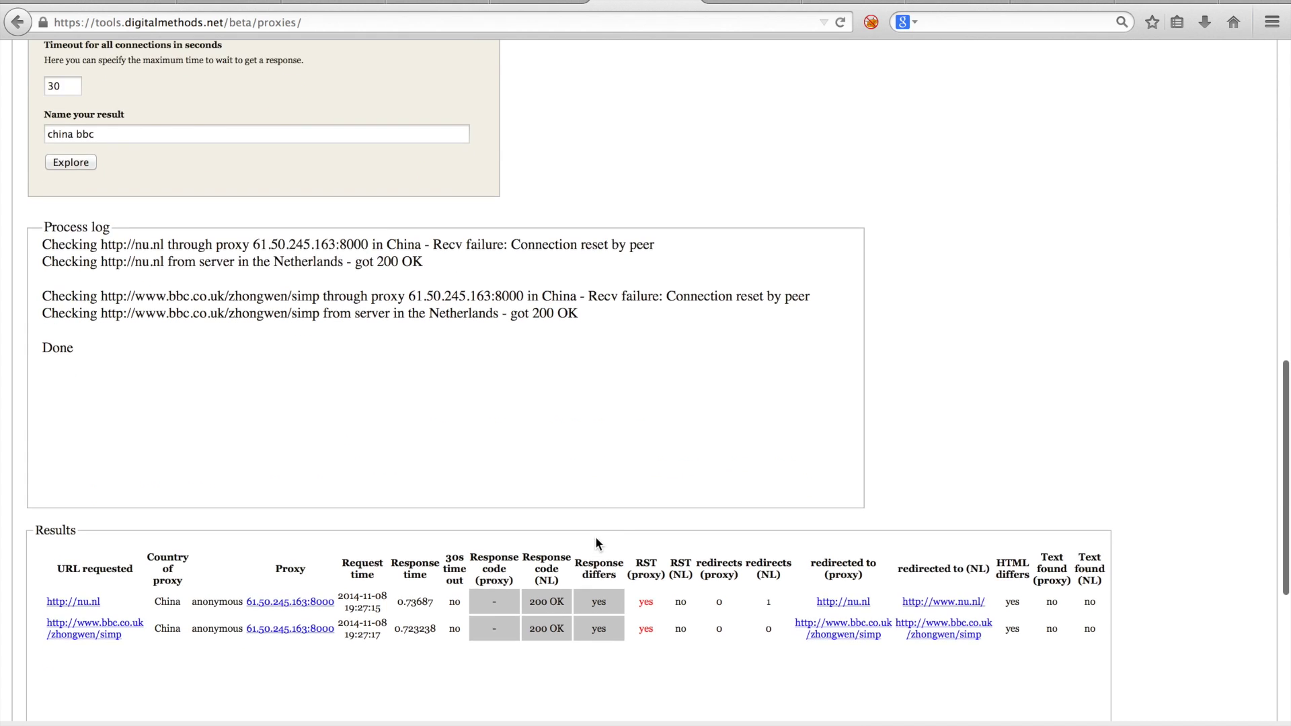
scroll(595, 538, "down", 1)
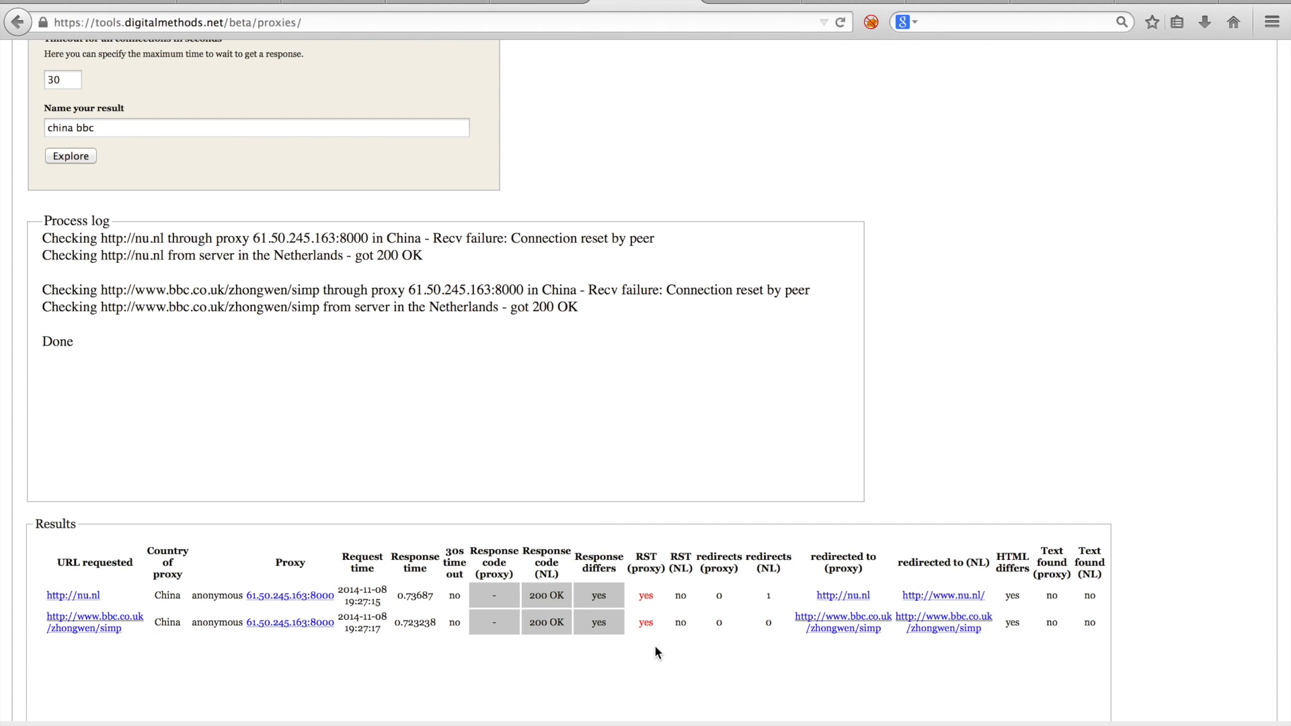